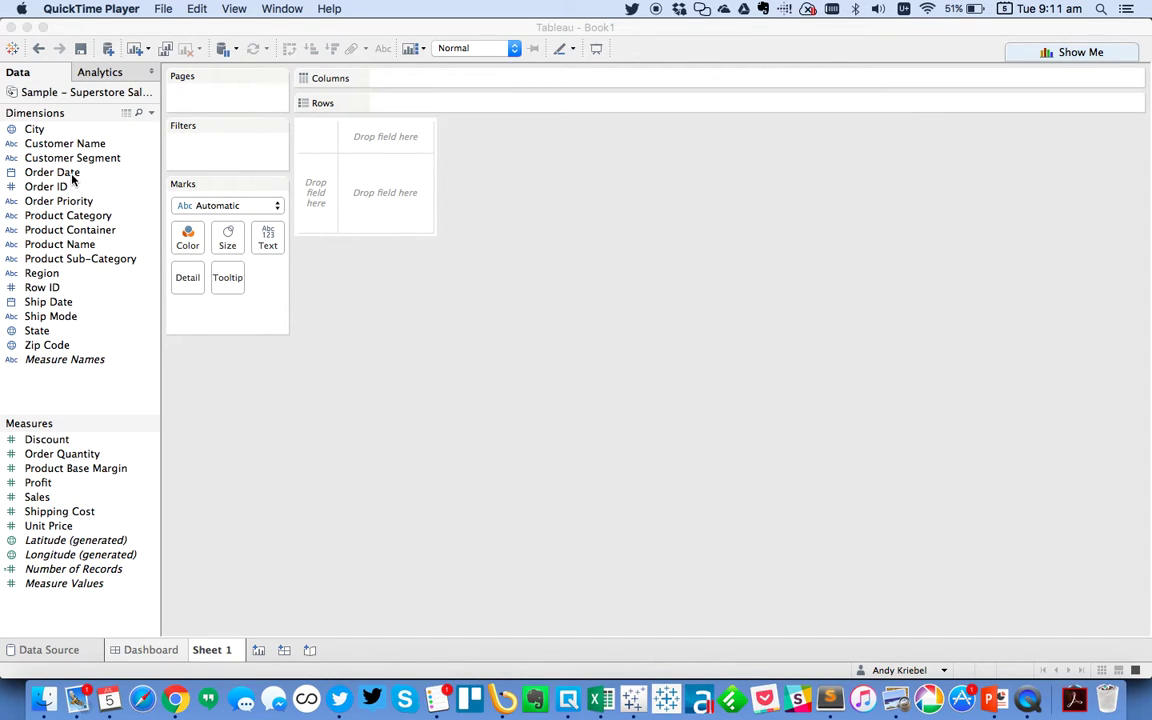
# - Plot Sales by month of Order Date as lines, coloured by Order Date year
pyautogui.moveTo(72, 176); pyautogui.dragTo(419, 78)
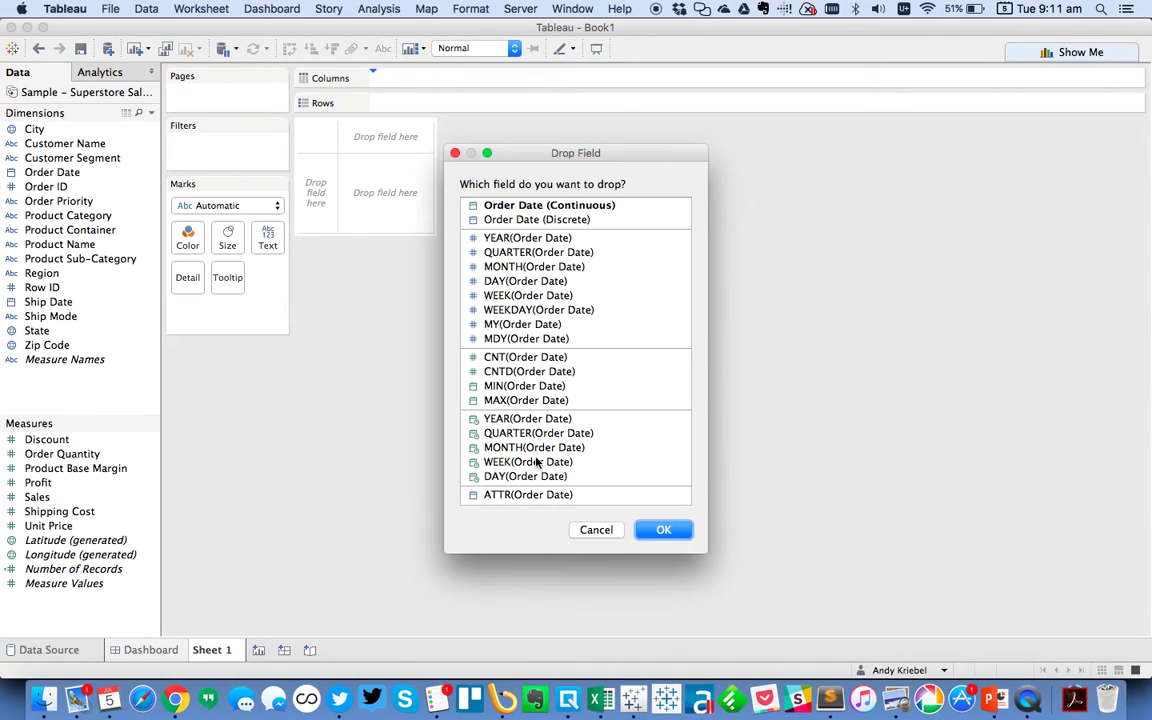
pyautogui.click(530, 266)
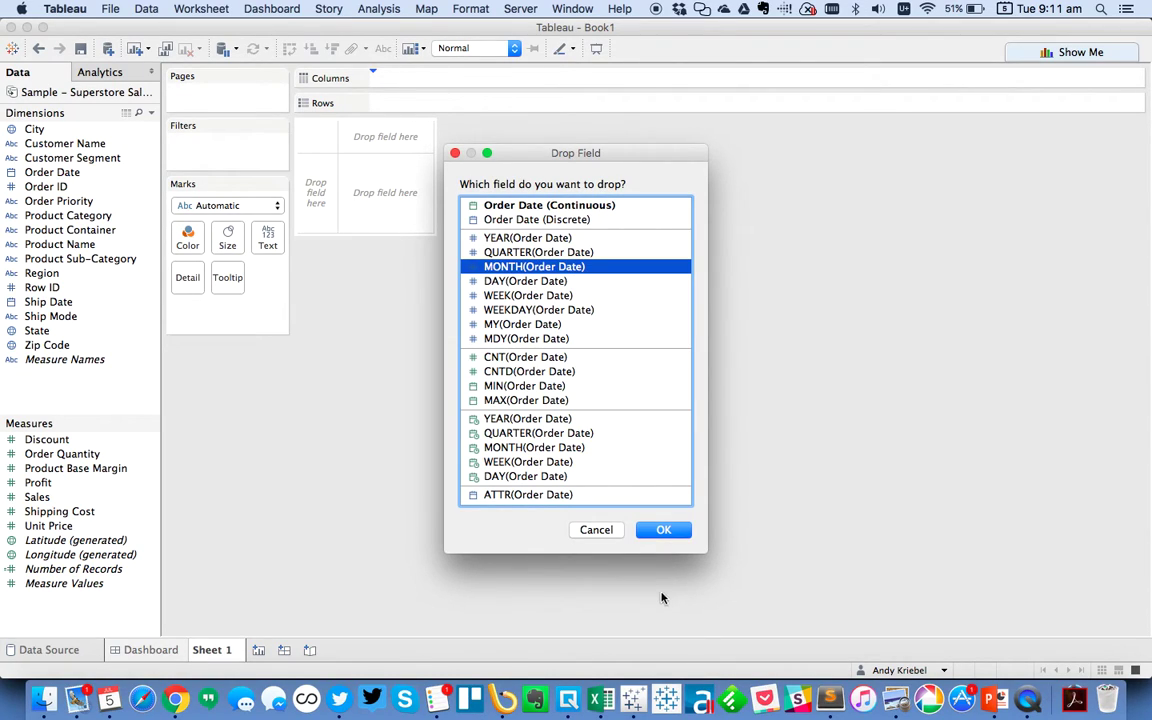
pyautogui.click(663, 530)
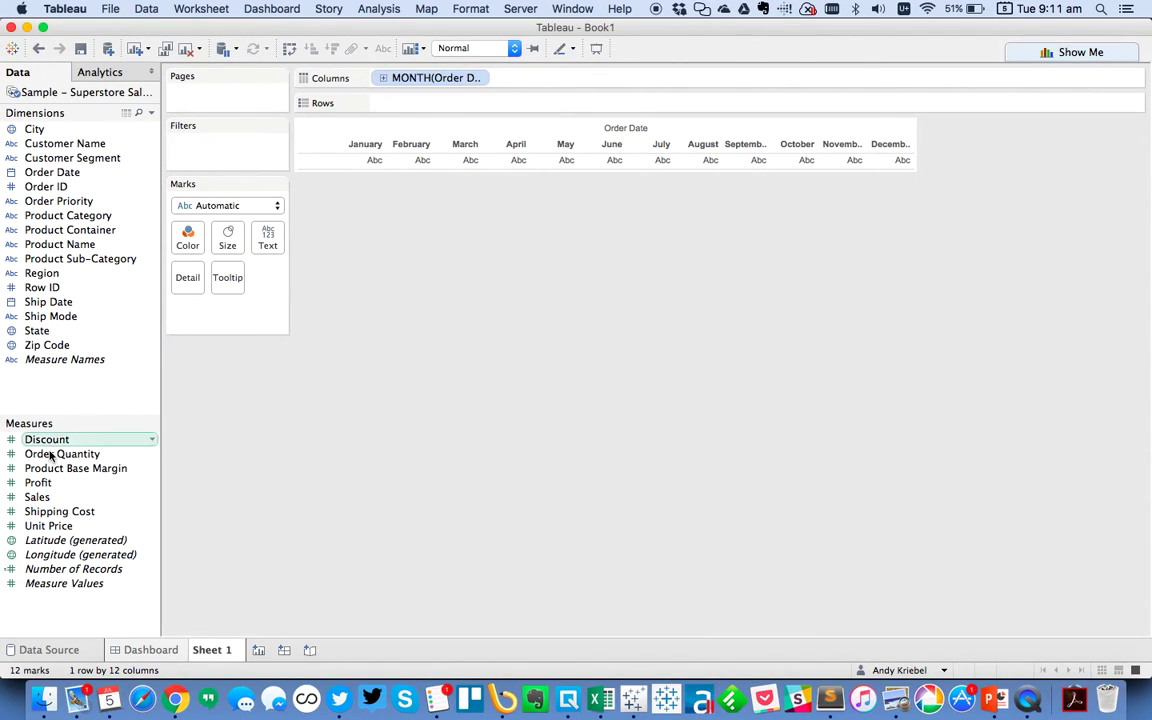
pyautogui.moveTo(50, 500); pyautogui.dragTo(406, 105)
pyautogui.moveTo(55, 172); pyautogui.dragTo(188, 238)
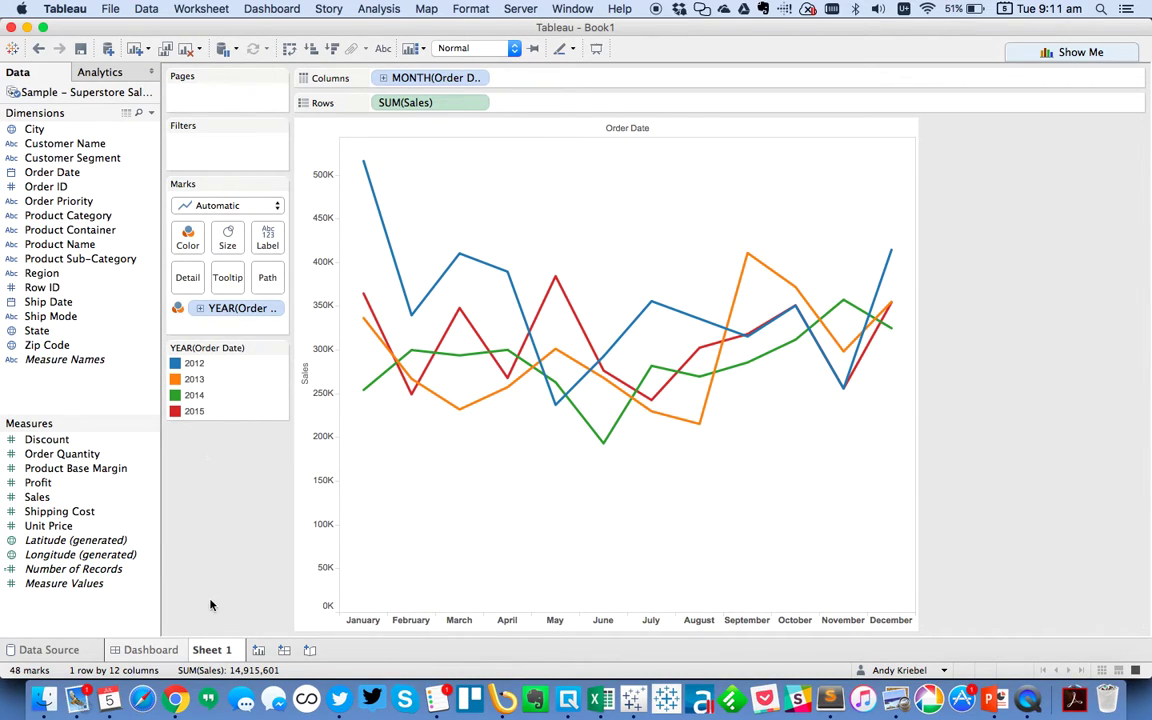
# - Rename the sheet to 'Sales by Month'
pyautogui.doubleClick(220, 652)
pyautogui.write('Sales by Month')
pyautogui.press('Return')
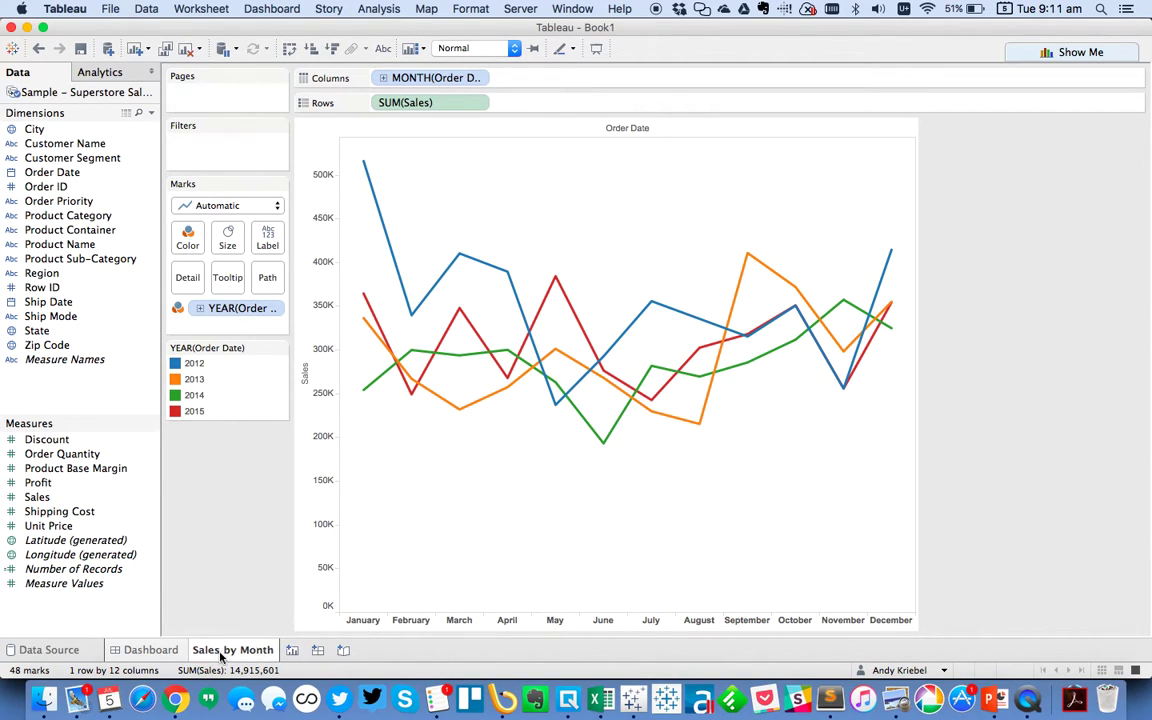
# - On a new sheet, chart Profit as horizontal bars per Product Sub-Category
pyautogui.click(292, 650)
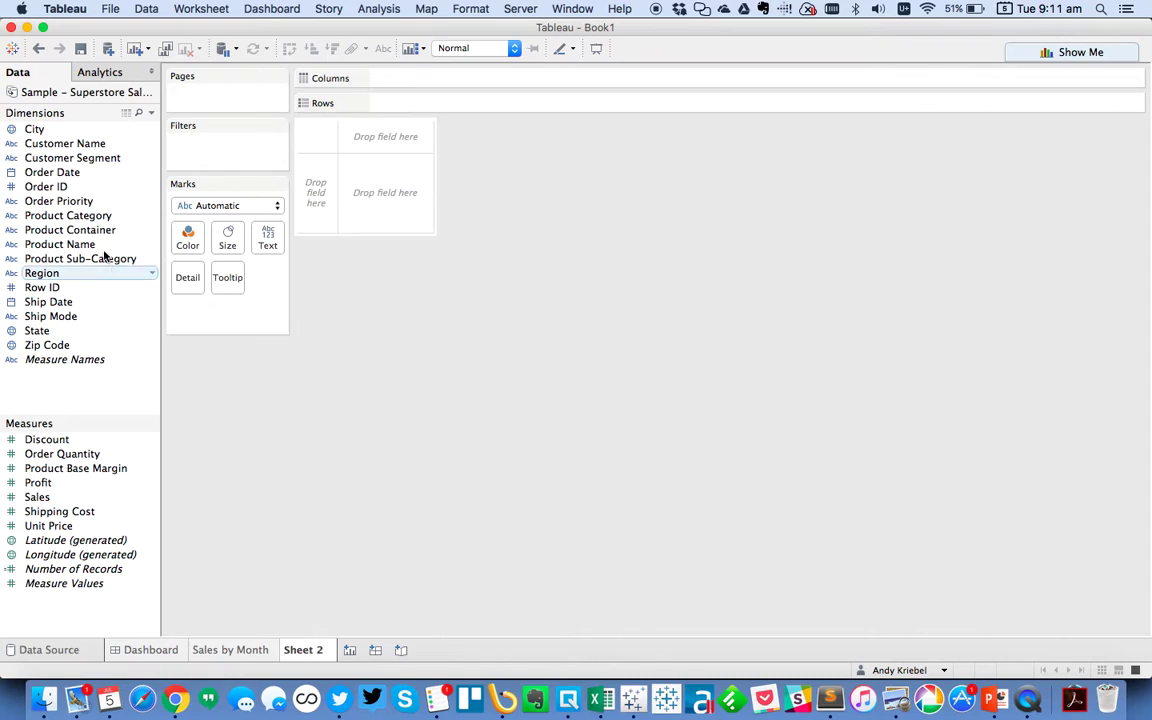
pyautogui.moveTo(95, 220); pyautogui.dragTo(318, 190)
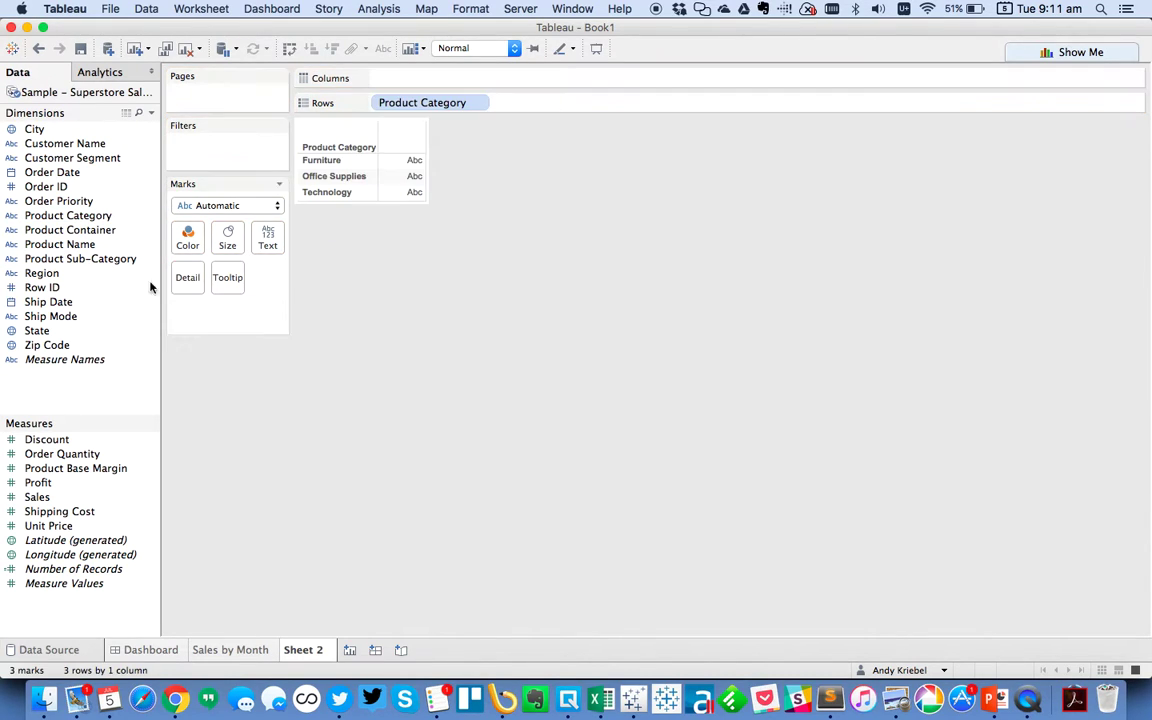
pyautogui.moveTo(40, 482); pyautogui.dragTo(411, 80)
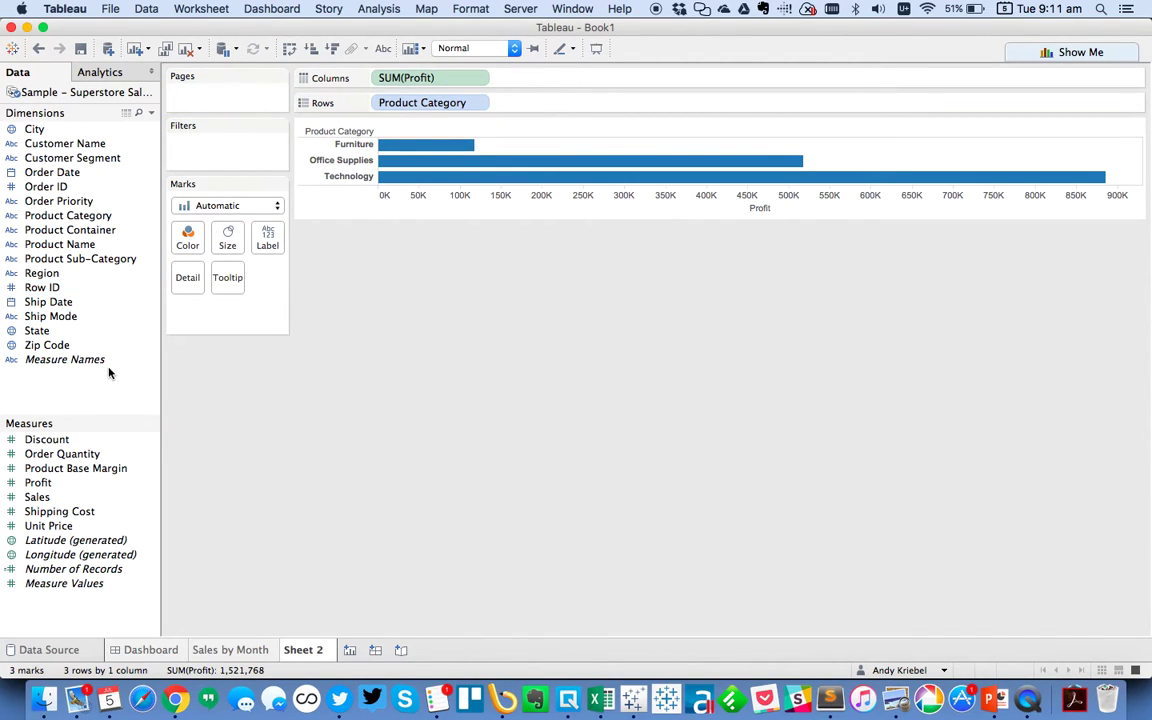
pyautogui.moveTo(72, 264); pyautogui.dragTo(428, 106)
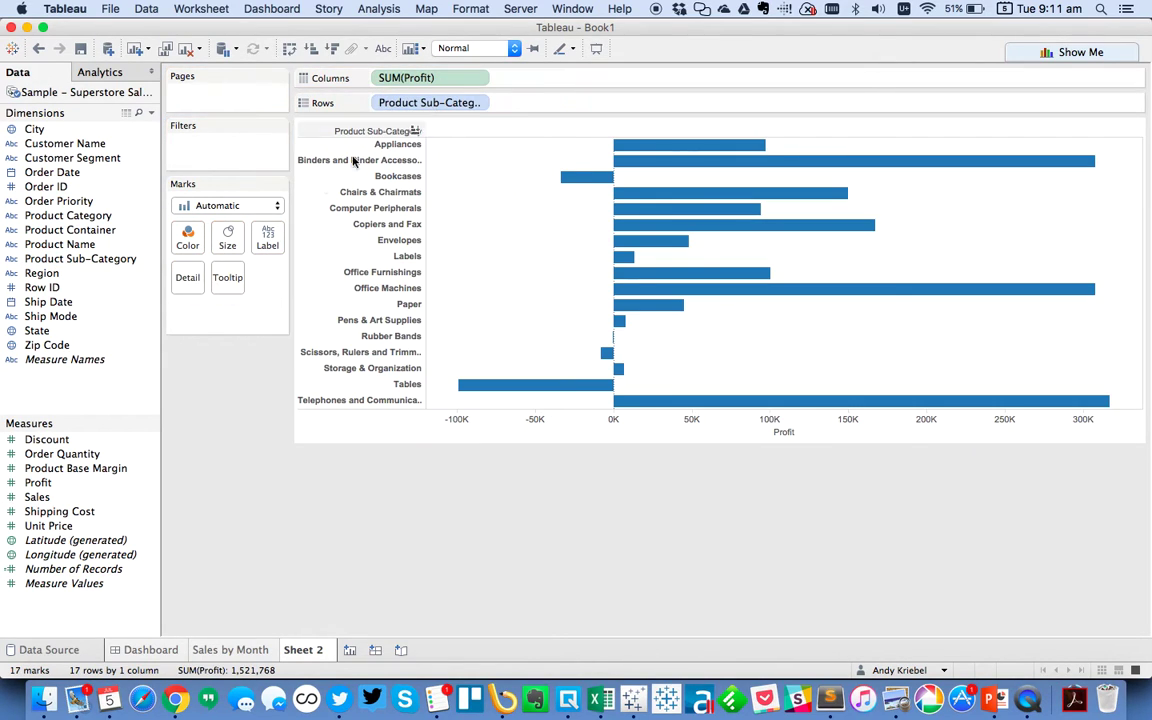
# - Sort the sub-category bars descending and colour them by Product Category
pyautogui.click(477, 103)
pyautogui.click(450, 170)
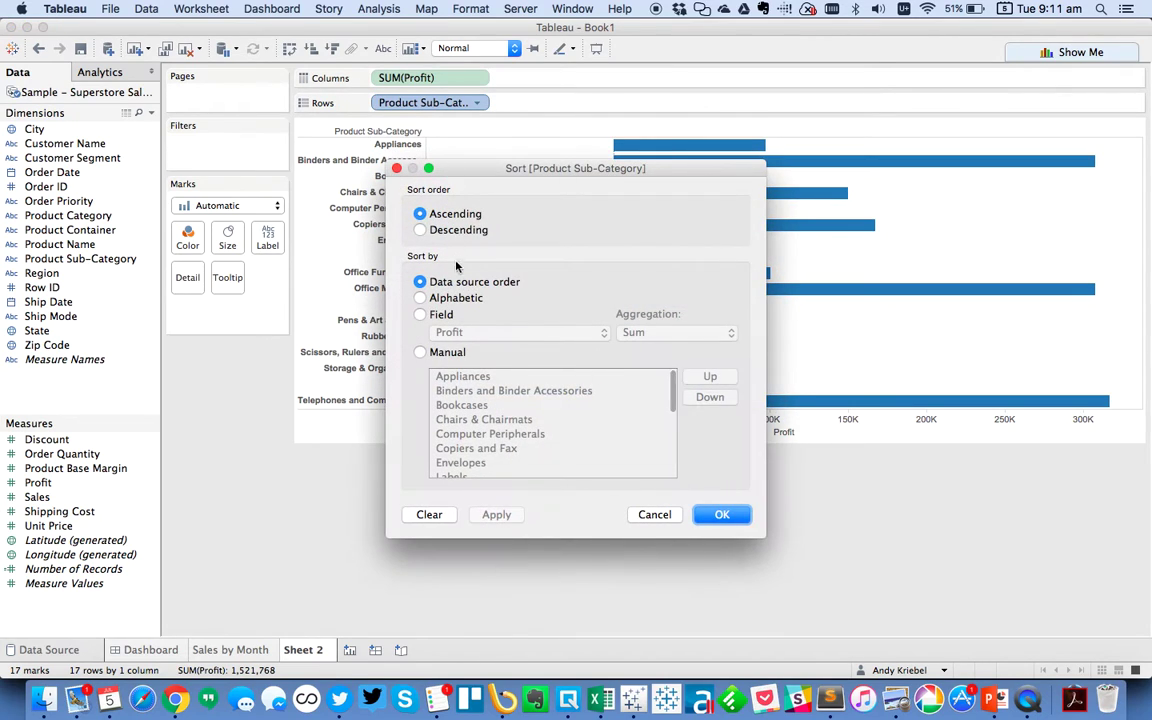
pyautogui.click(420, 229)
pyautogui.press('Return')
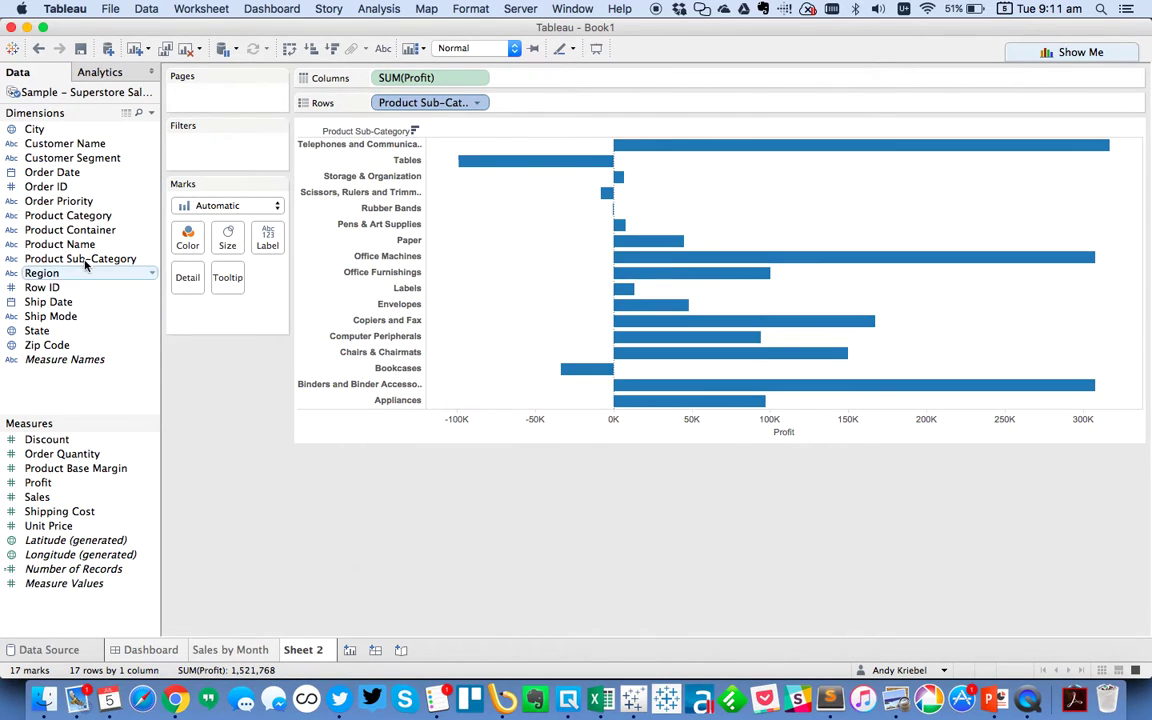
pyautogui.moveTo(77, 215); pyautogui.dragTo(186, 238)
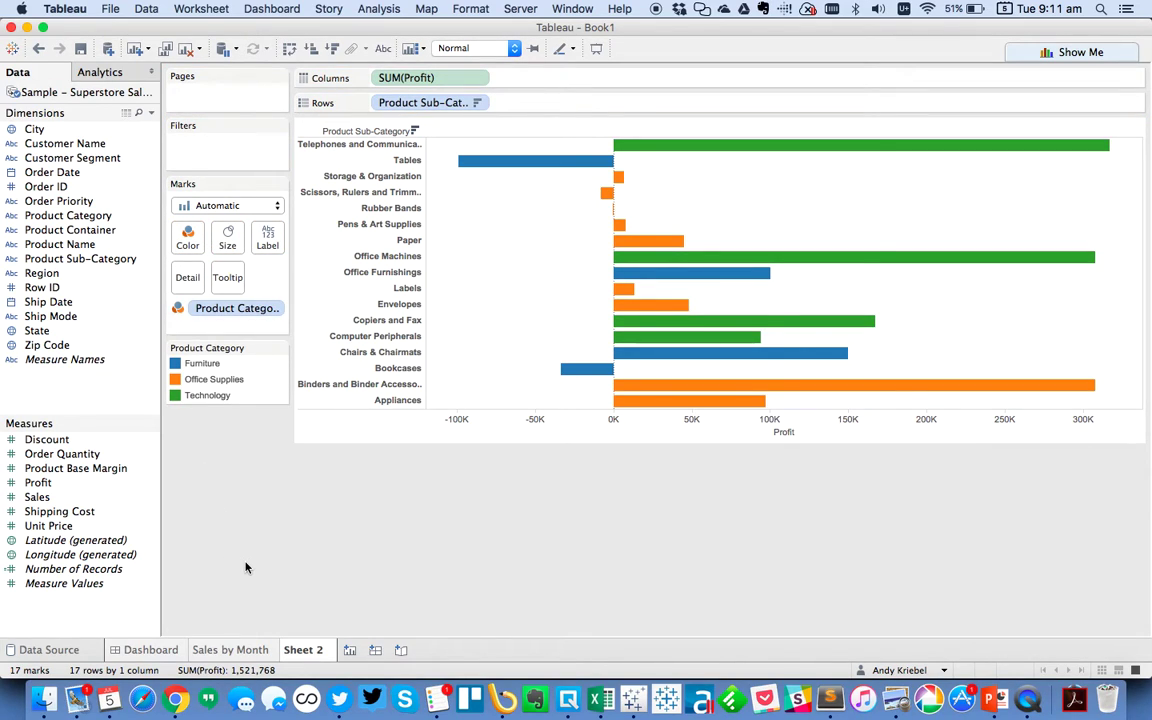
# - Rename the sheet to 'Profit by Subcategory'
pyautogui.doubleClick(300, 650)
pyautogui.write('Profit')
pyautogui.press('BackSpace')
pyautogui.press('BackSpace')
pyautogui.press('BackSpace')
pyautogui.press('BackSpace')
pyautogui.press('BackSpace')
pyautogui.press('BackSpace')
pyautogui.write('Profit by Subc')
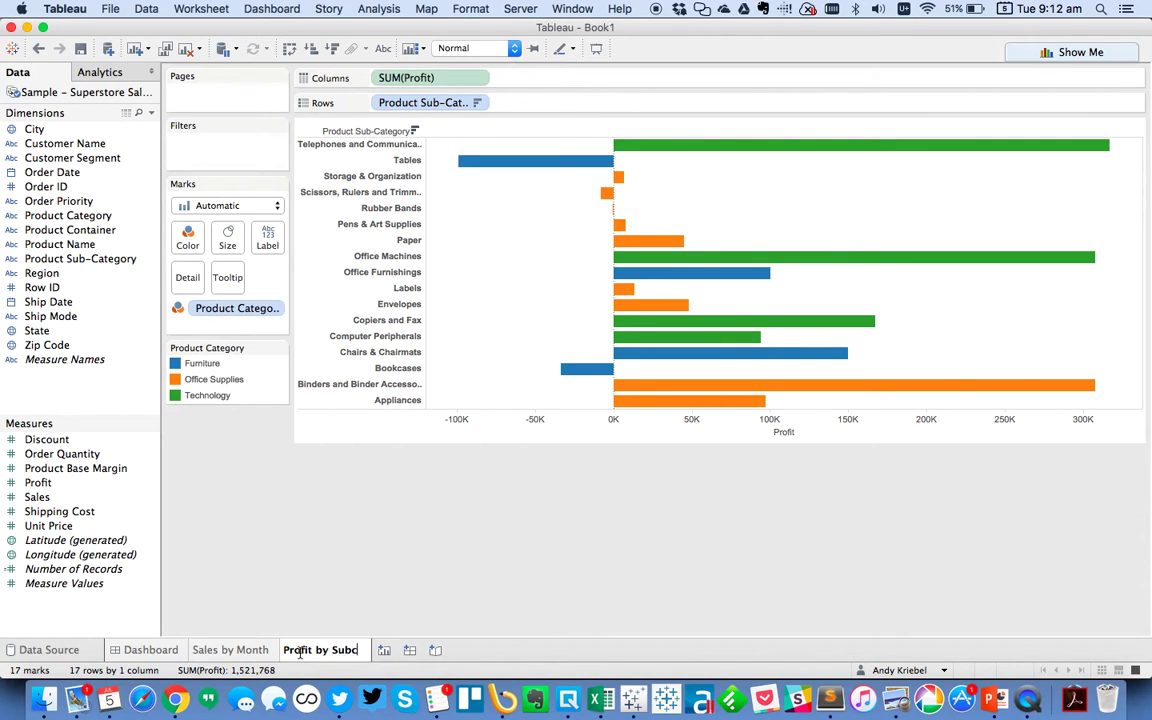
pyautogui.write('ategory')
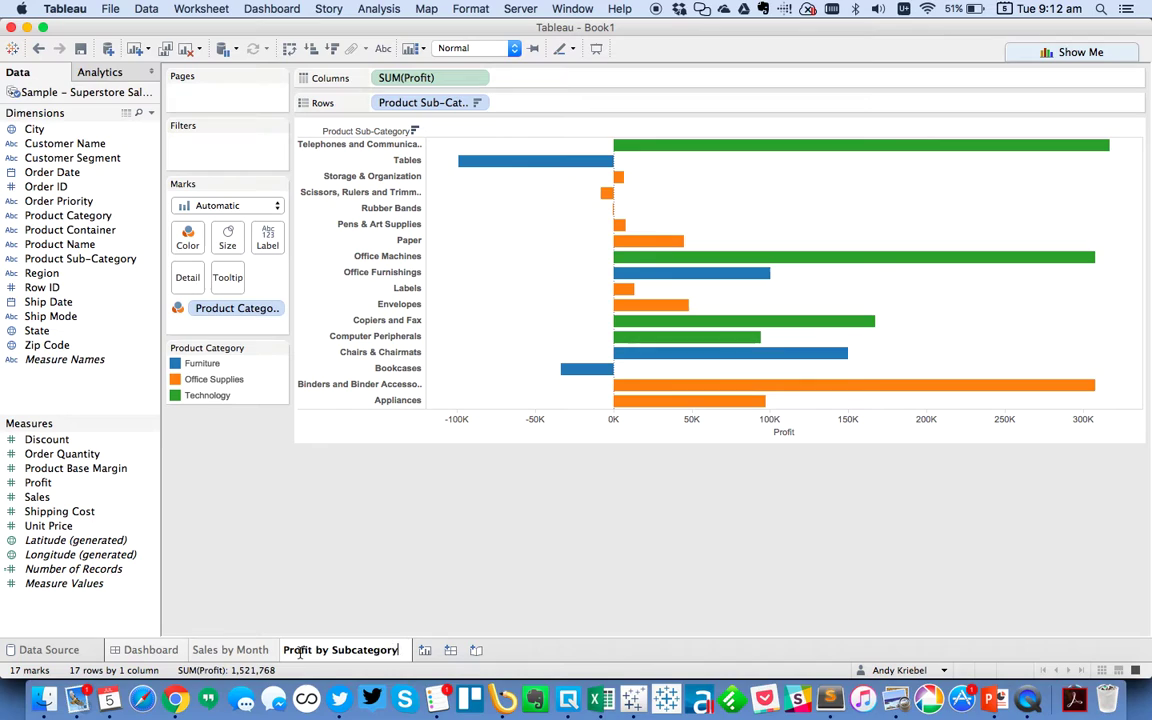
pyautogui.press('Return')
# - On a new sheet, map State with locations fixed to the United States
pyautogui.click(418, 650)
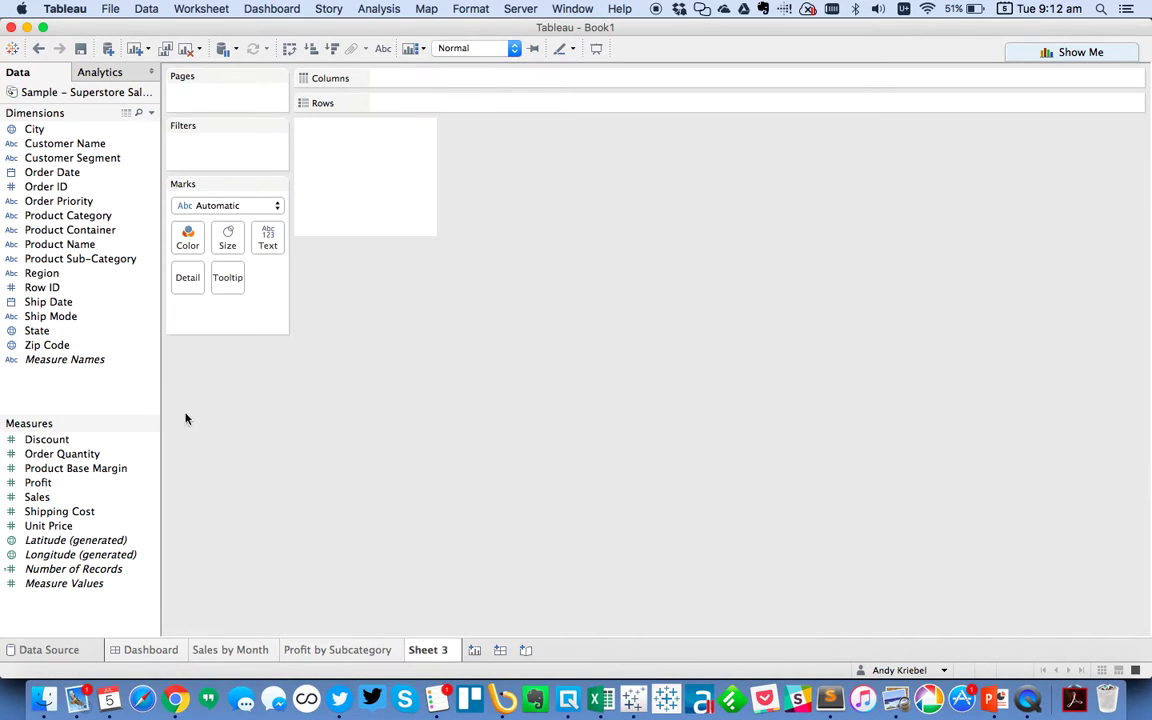
pyautogui.doubleClick(57, 331)
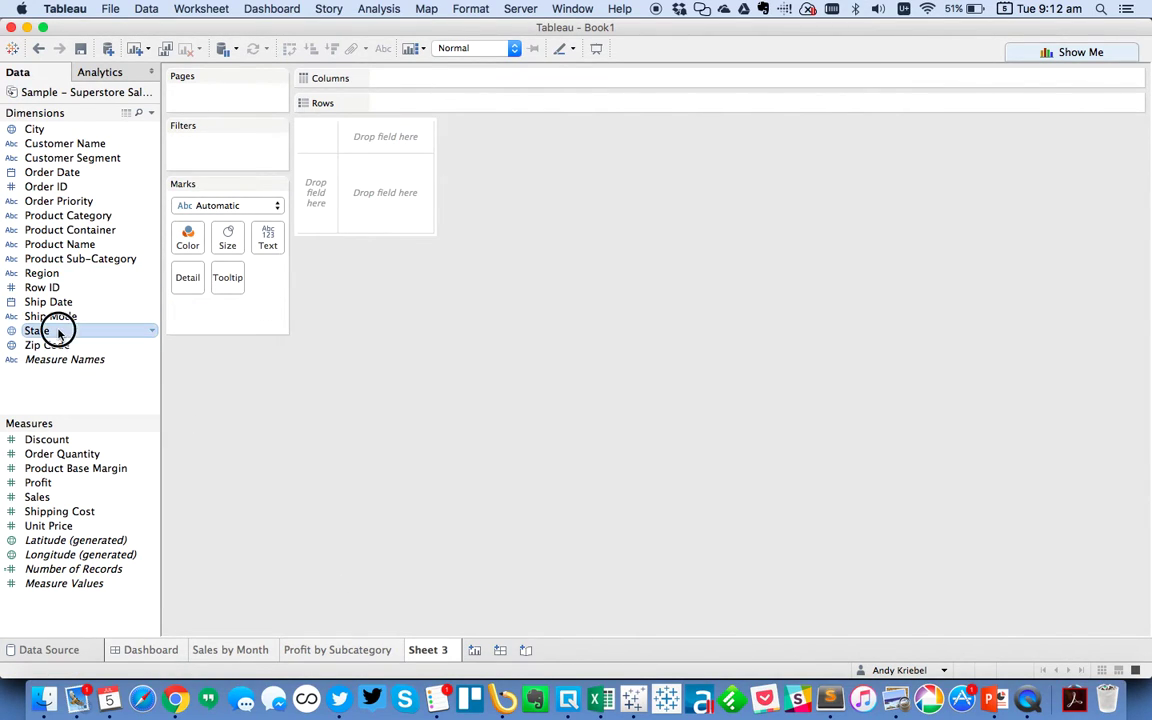
pyautogui.click(1110, 621)
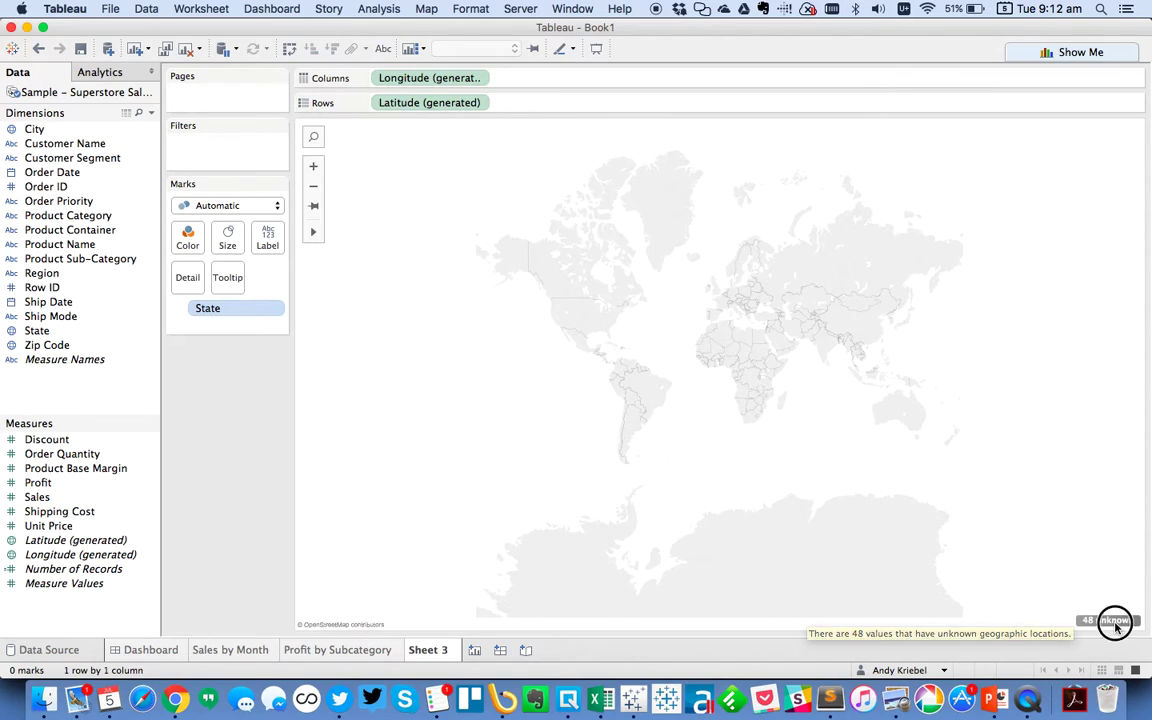
pyautogui.click(563, 310)
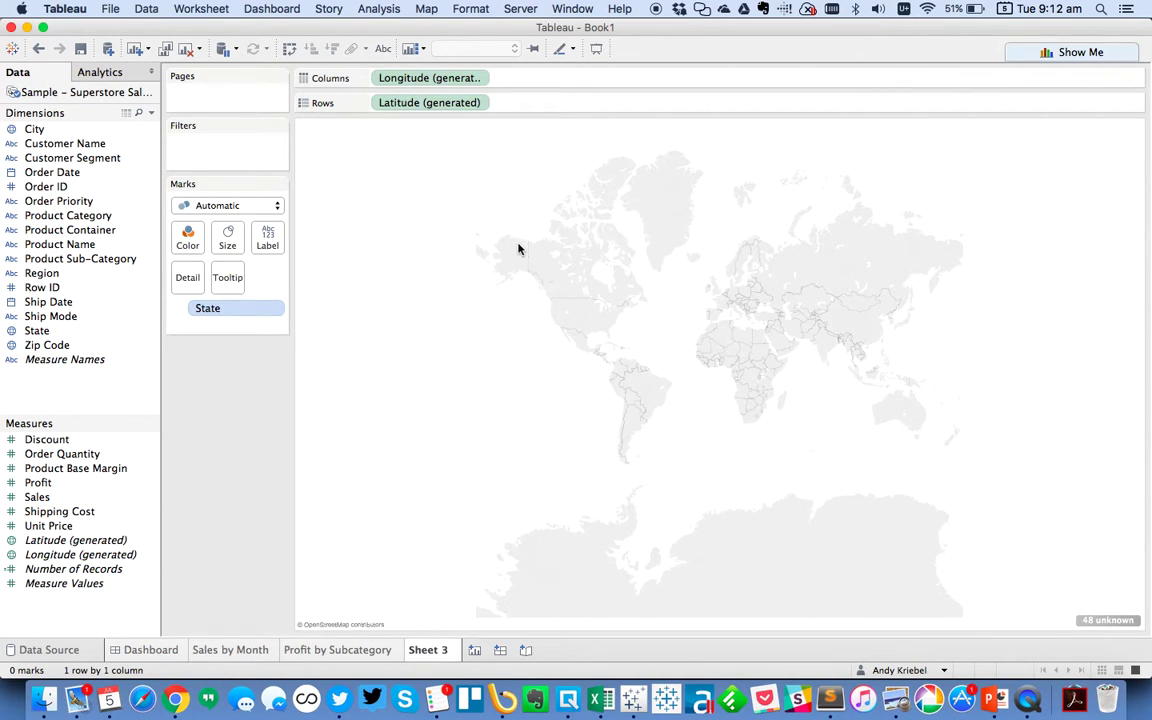
pyautogui.click(510, 189)
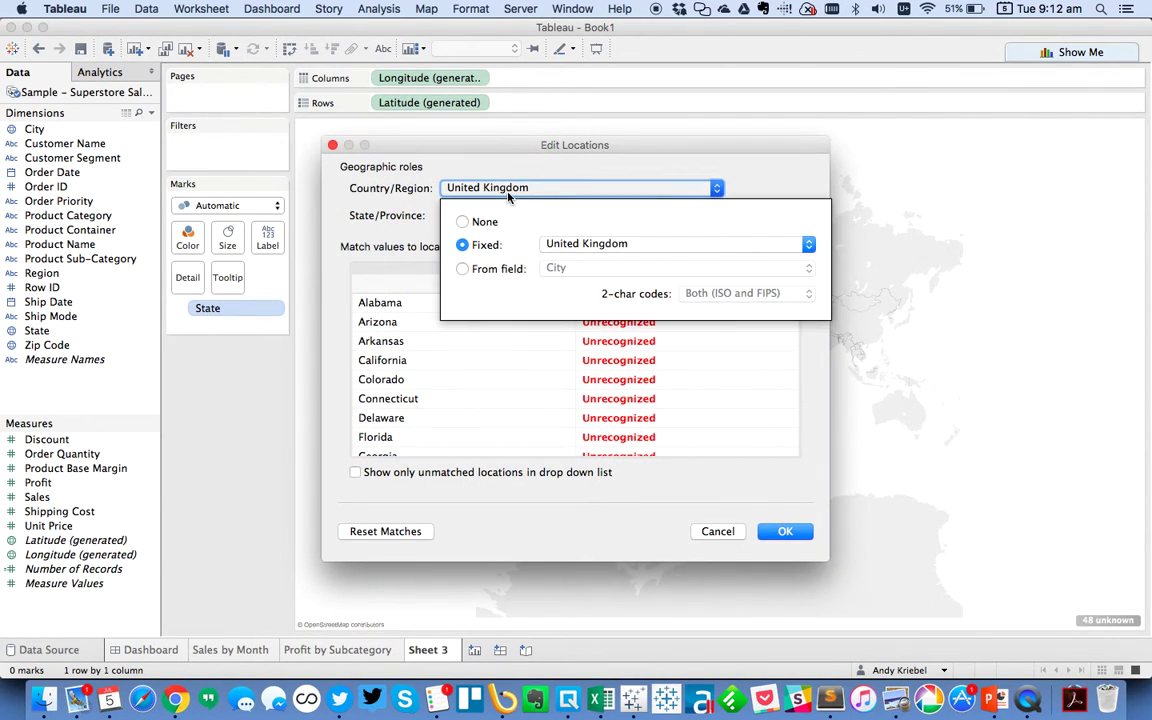
pyautogui.click(578, 246)
pyautogui.write('unite')
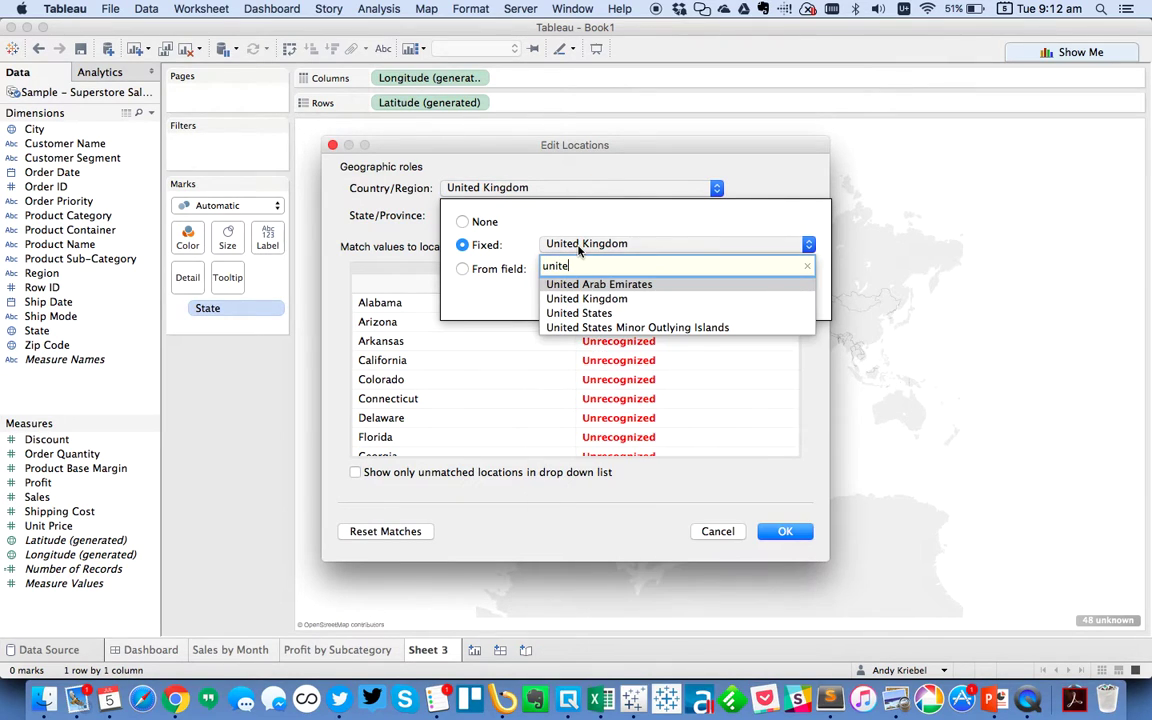
pyautogui.click(590, 313)
pyautogui.click(781, 533)
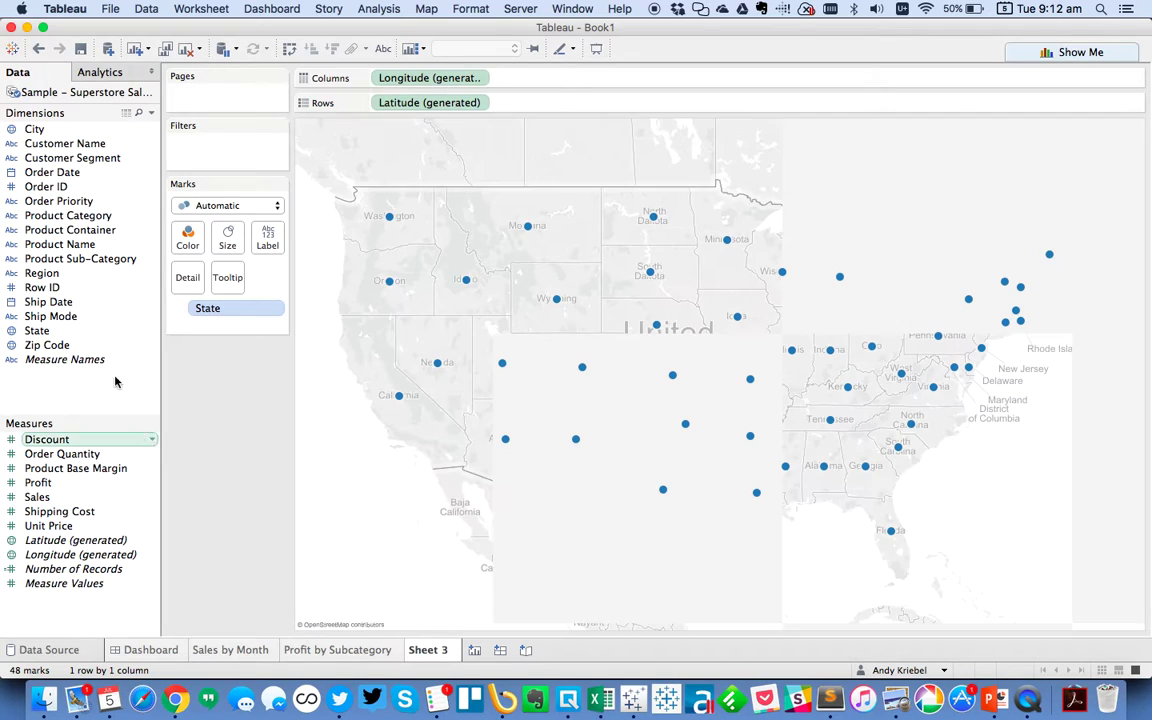
# - Shade the states by Profit and name the sheet 'Profit by State'
pyautogui.moveTo(84, 489); pyautogui.dragTo(188, 238)
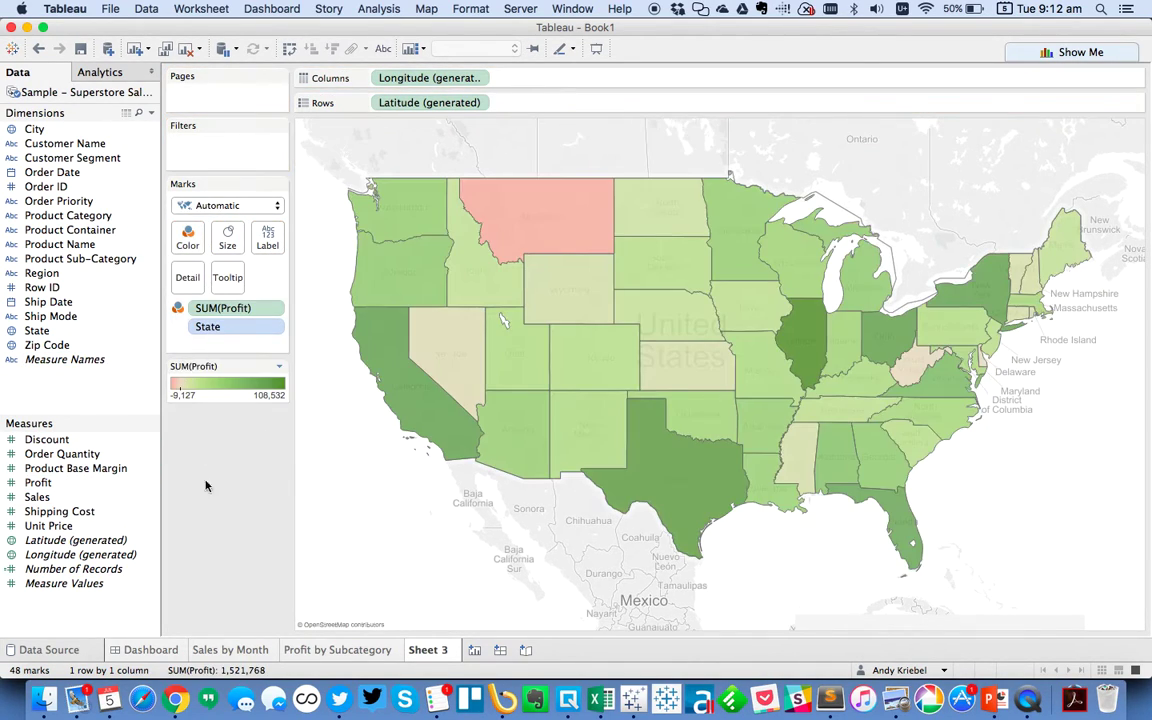
pyautogui.doubleClick(427, 650)
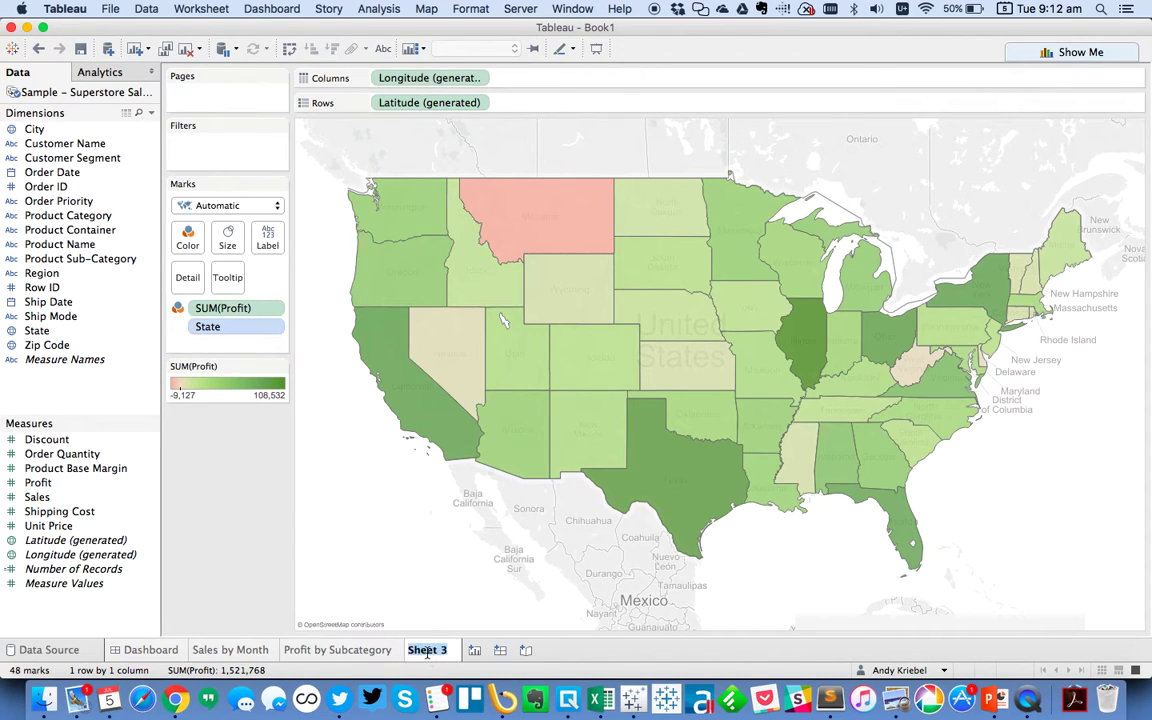
pyautogui.write('Profit by State')
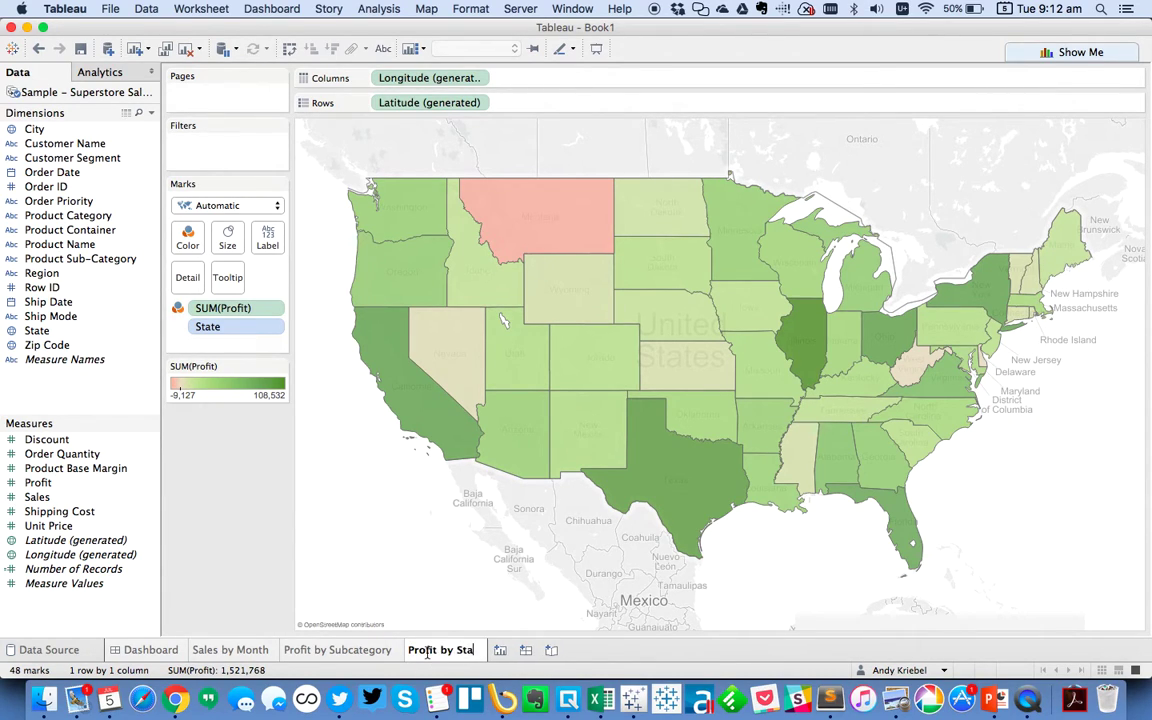
pyautogui.press('Return')
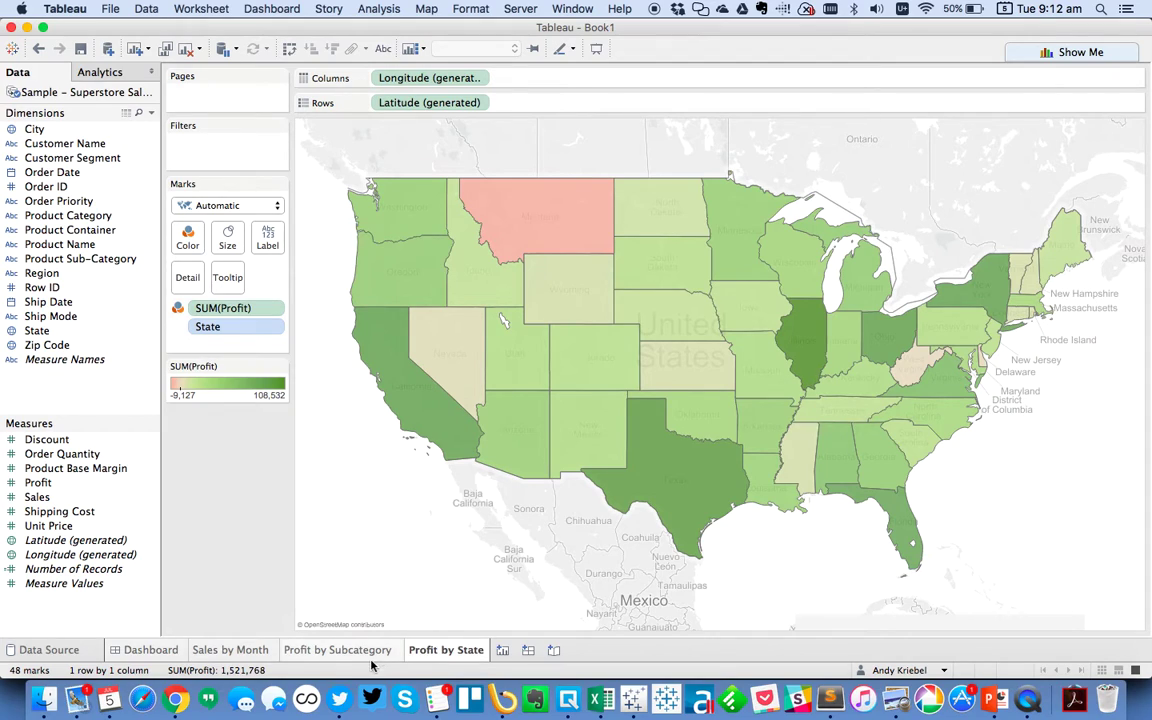
# - From the Sales by Month sheet, create a String list parameter named 'Colorblind?'
pyautogui.click(227, 652)
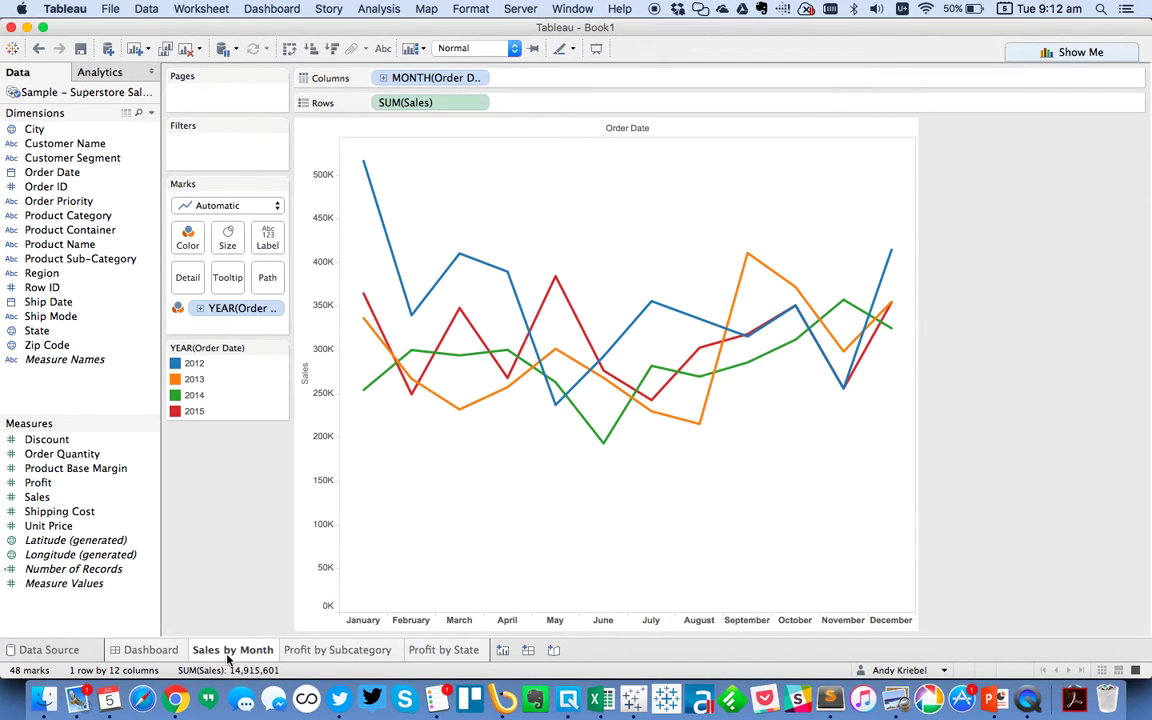
pyautogui.click(427, 652)
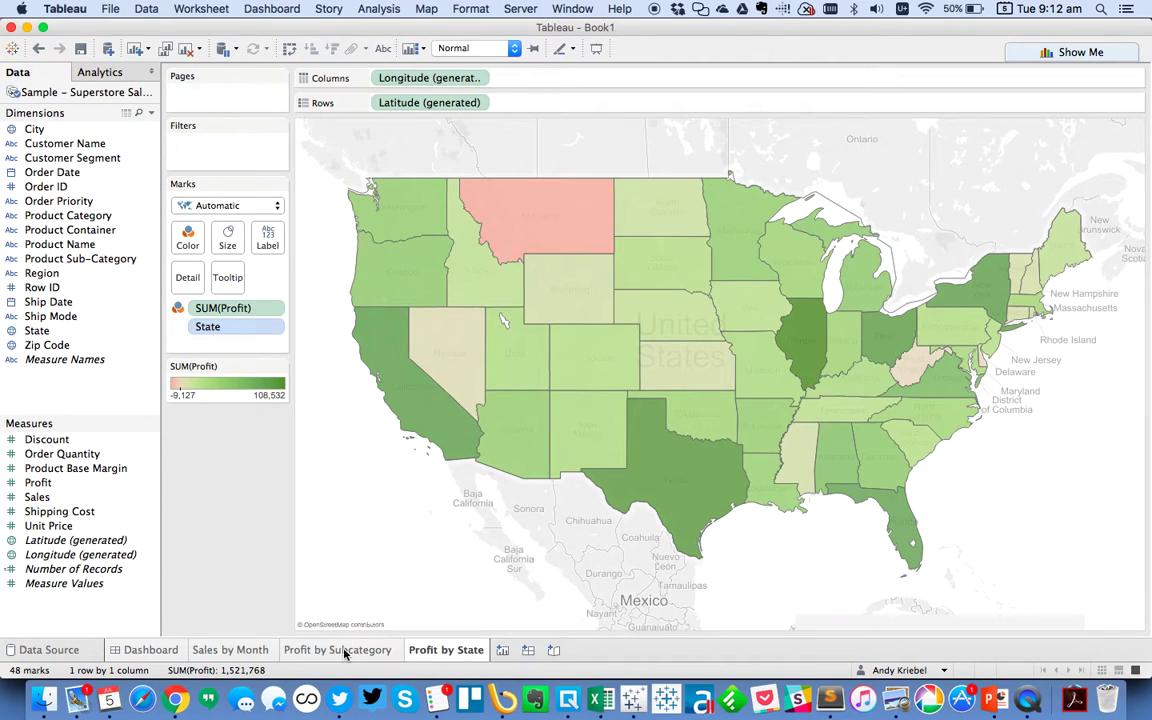
pyautogui.click(264, 652)
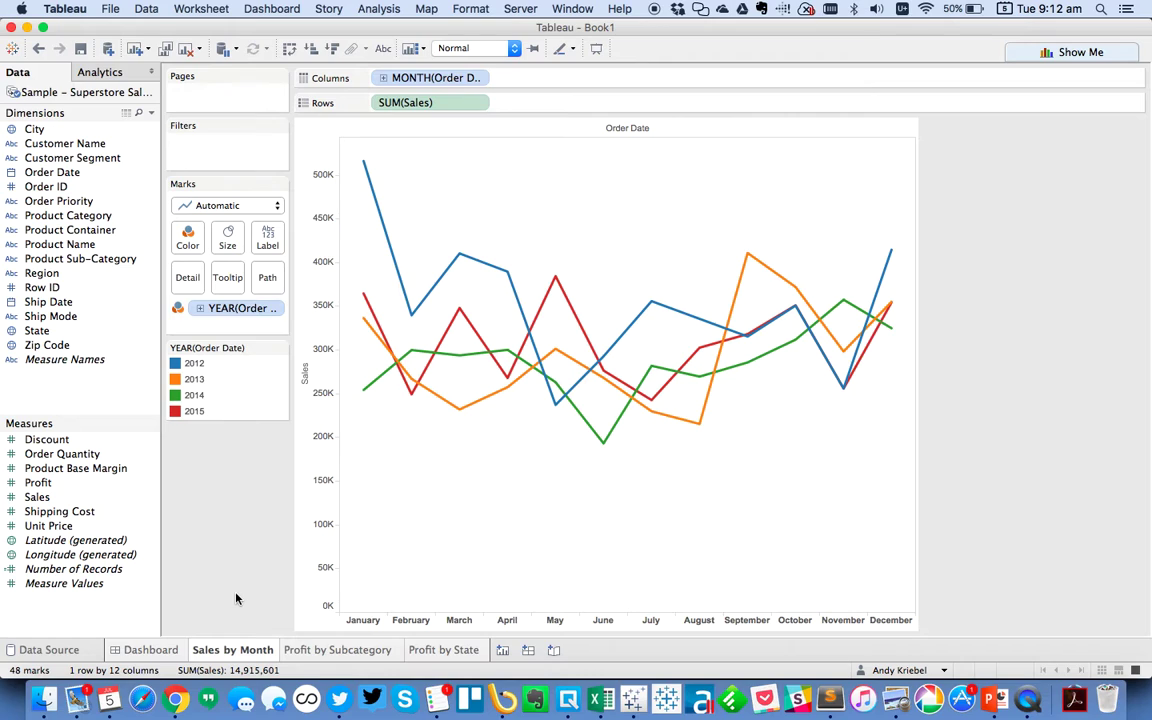
pyautogui.rightClick(115, 405)
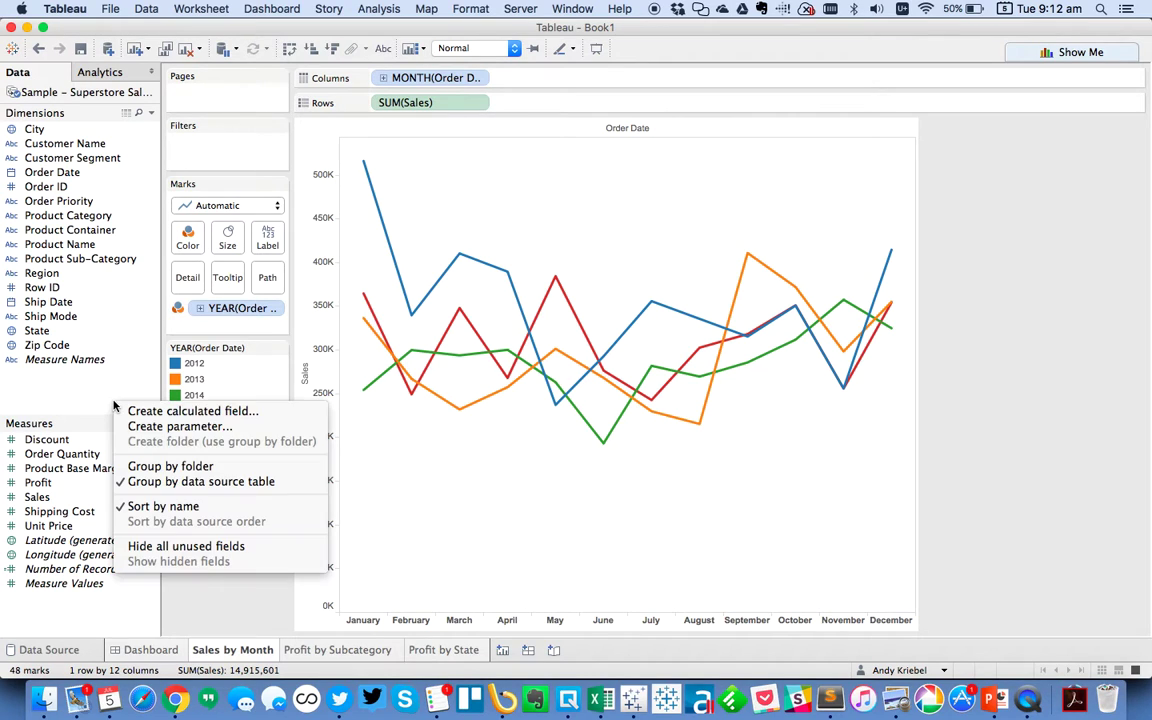
pyautogui.click(158, 428)
pyautogui.write('Col')
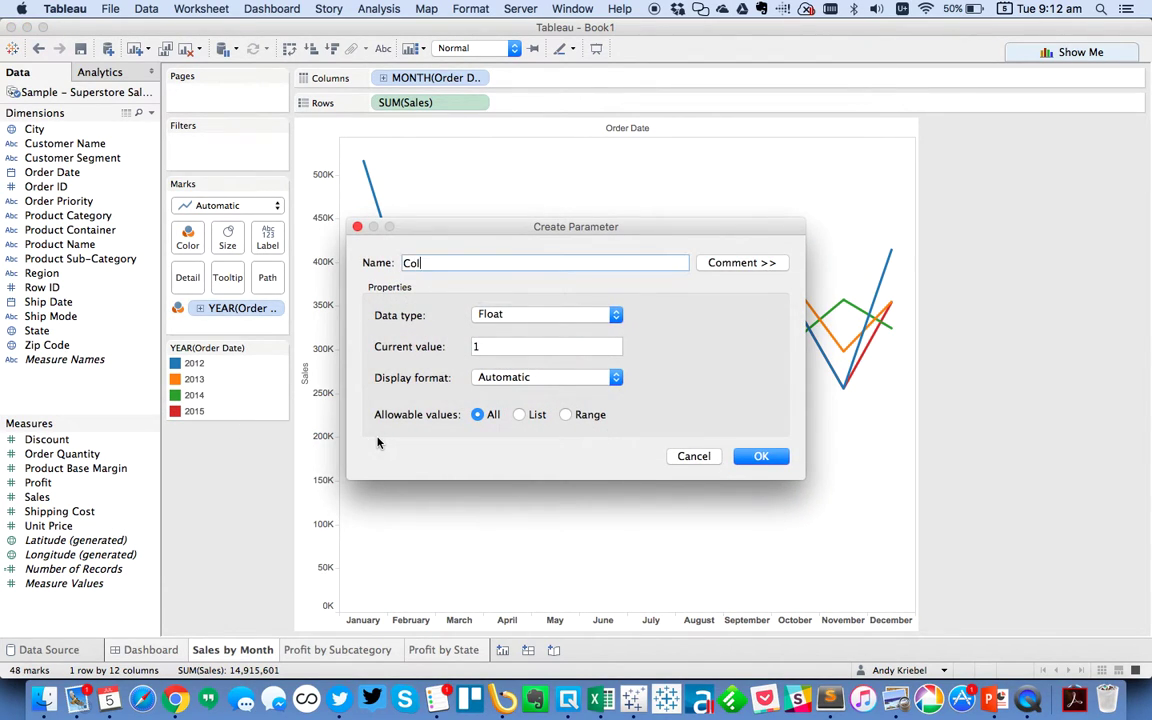
pyautogui.write('orblind?')
pyautogui.click(528, 316)
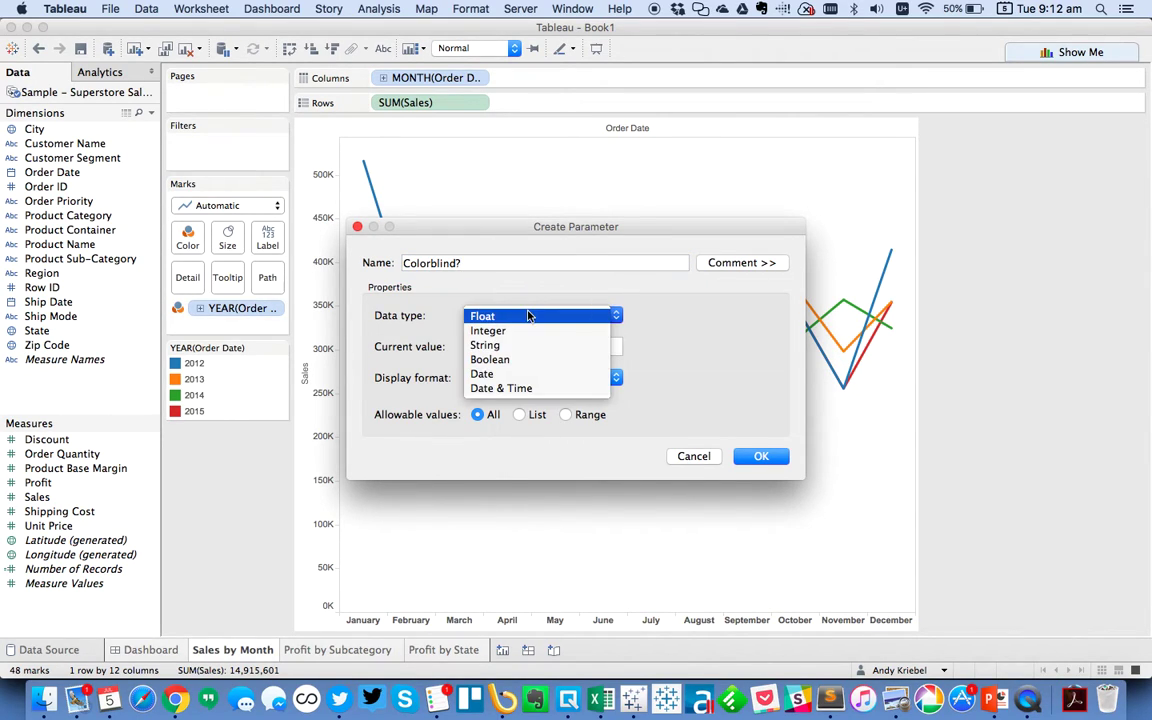
pyautogui.click(525, 347)
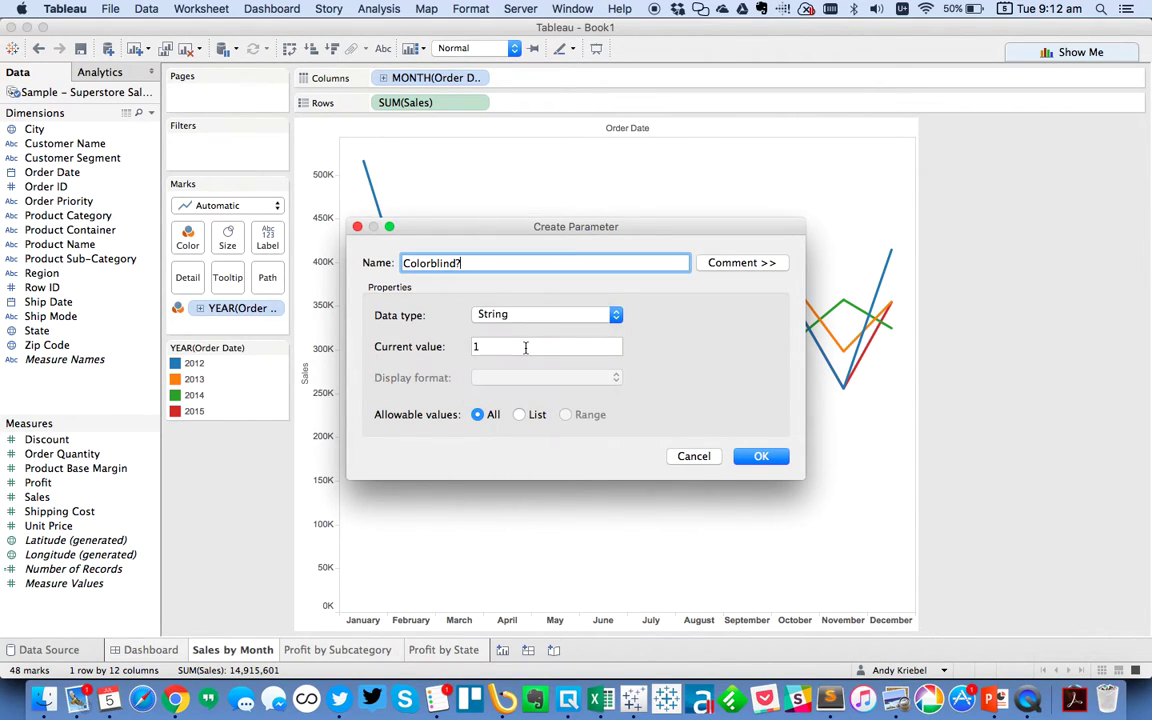
pyautogui.click(519, 414)
# - Add two list values displayed as Yes and No, and finish the parameter
pyautogui.click(438, 489)
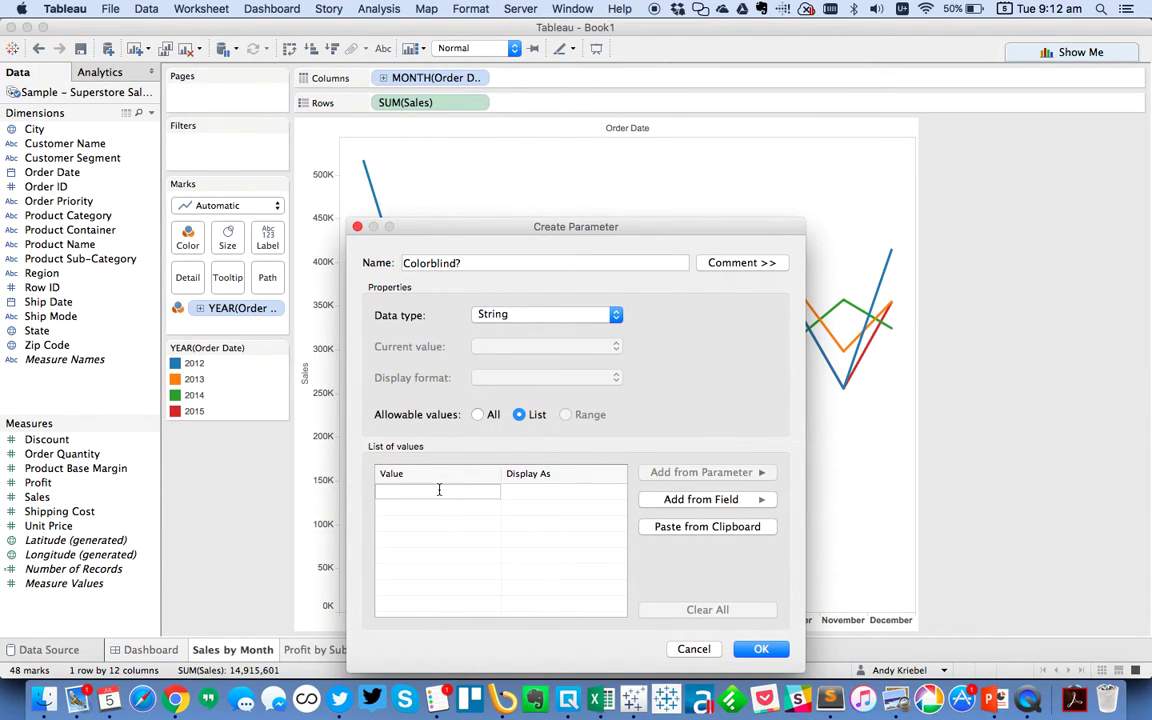
pyautogui.press('Return')
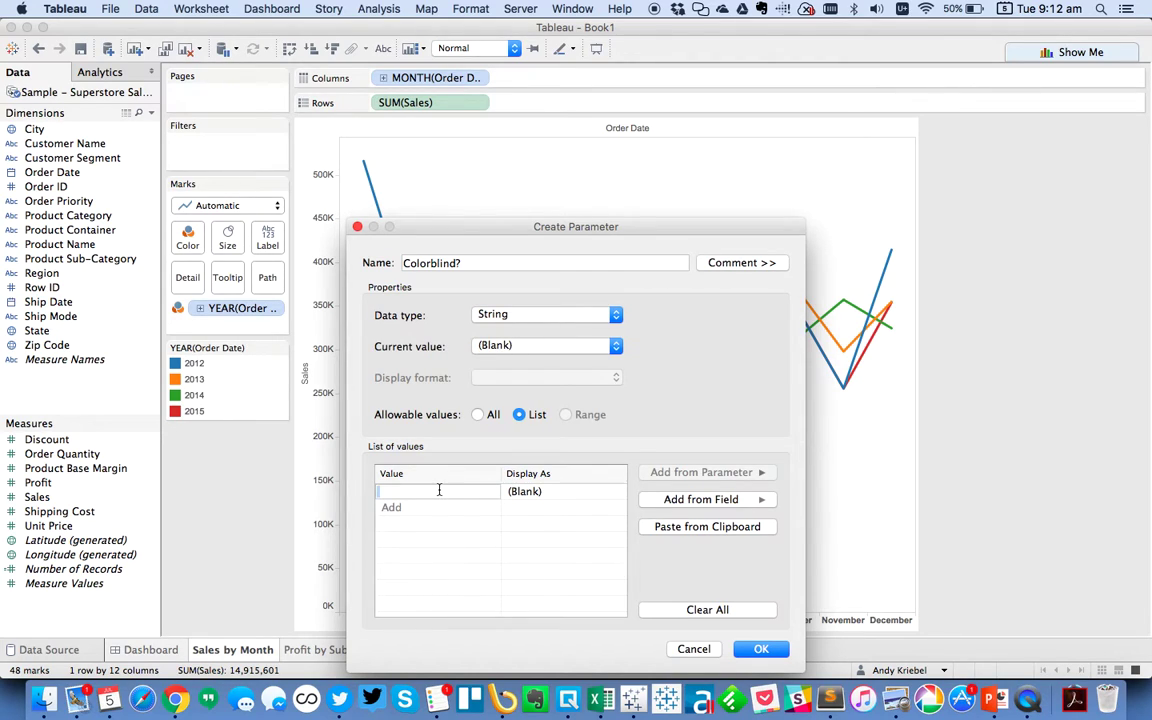
pyautogui.click(510, 492)
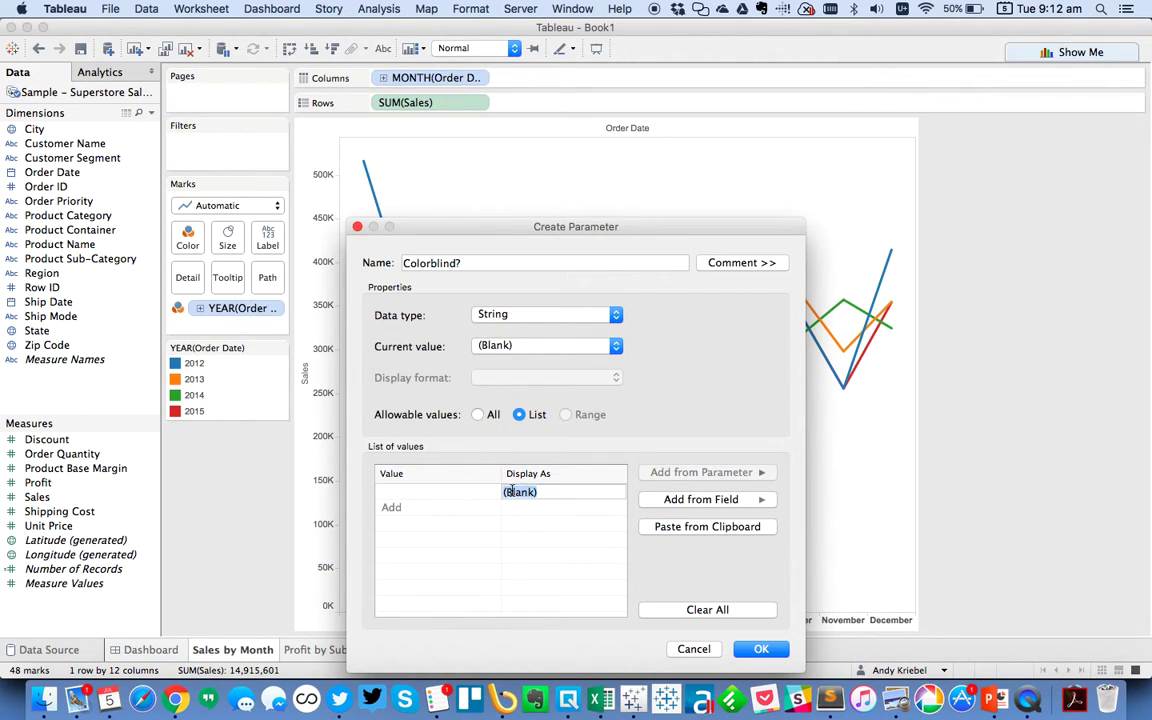
pyautogui.write('Yes')
pyautogui.click(446, 507)
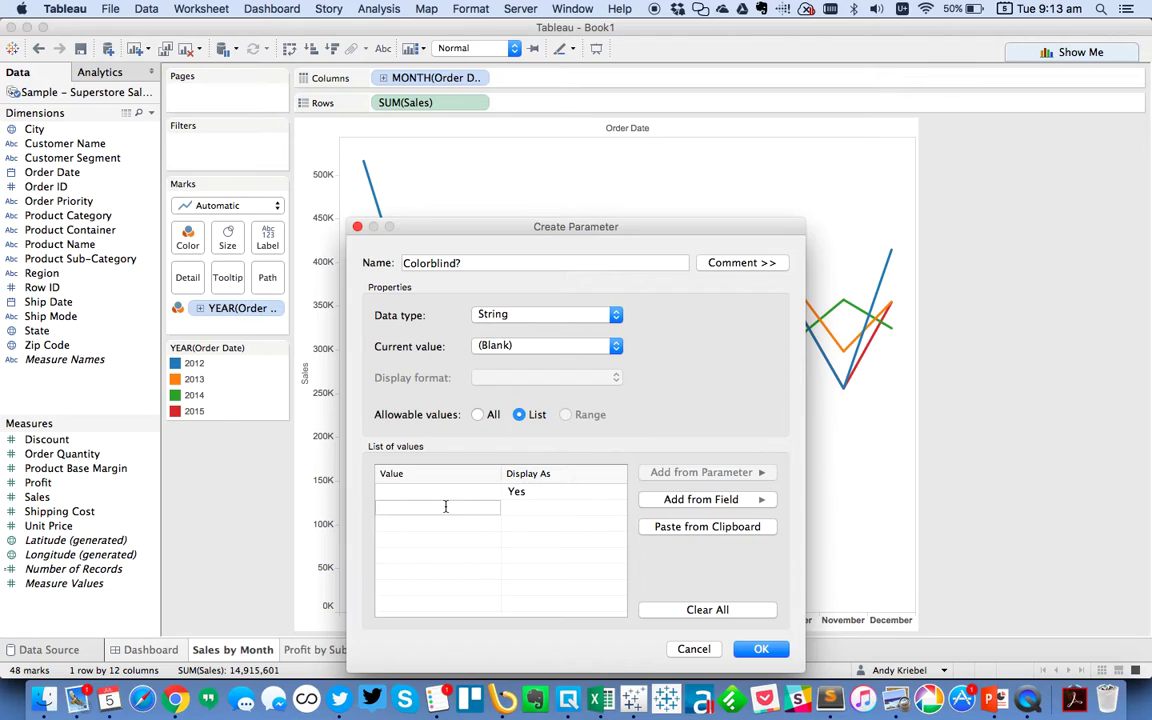
pyautogui.click(529, 511)
pyautogui.click(529, 511)
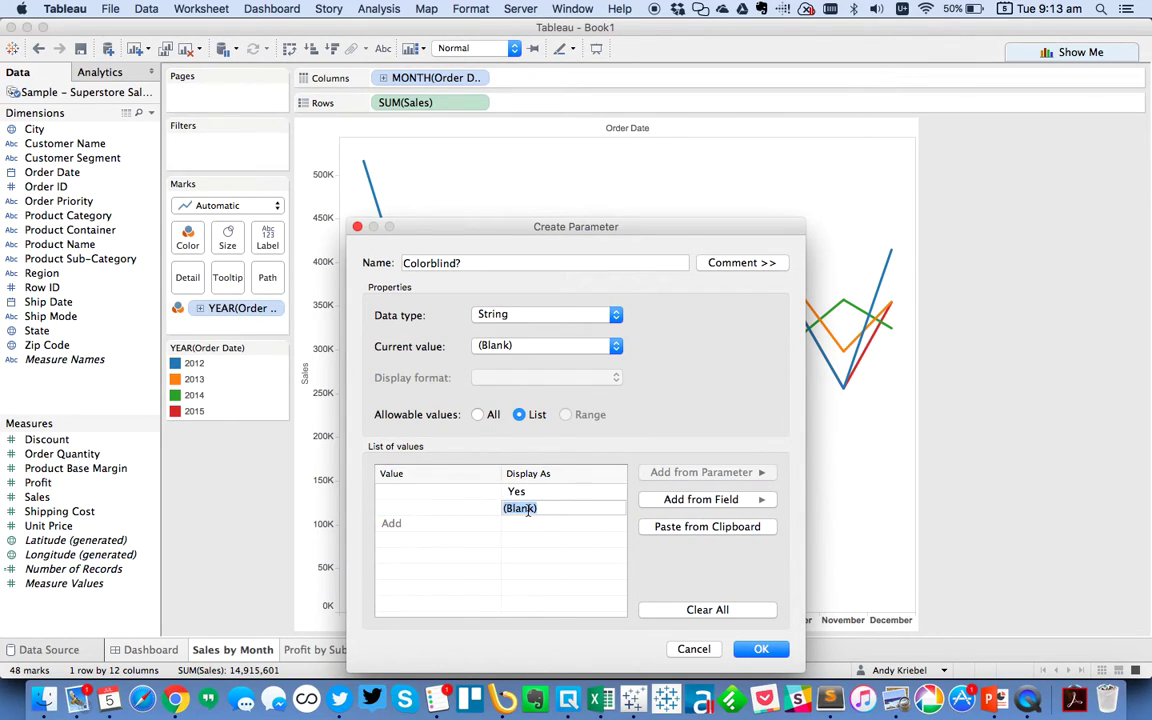
pyautogui.write('No')
pyautogui.click(760, 648)
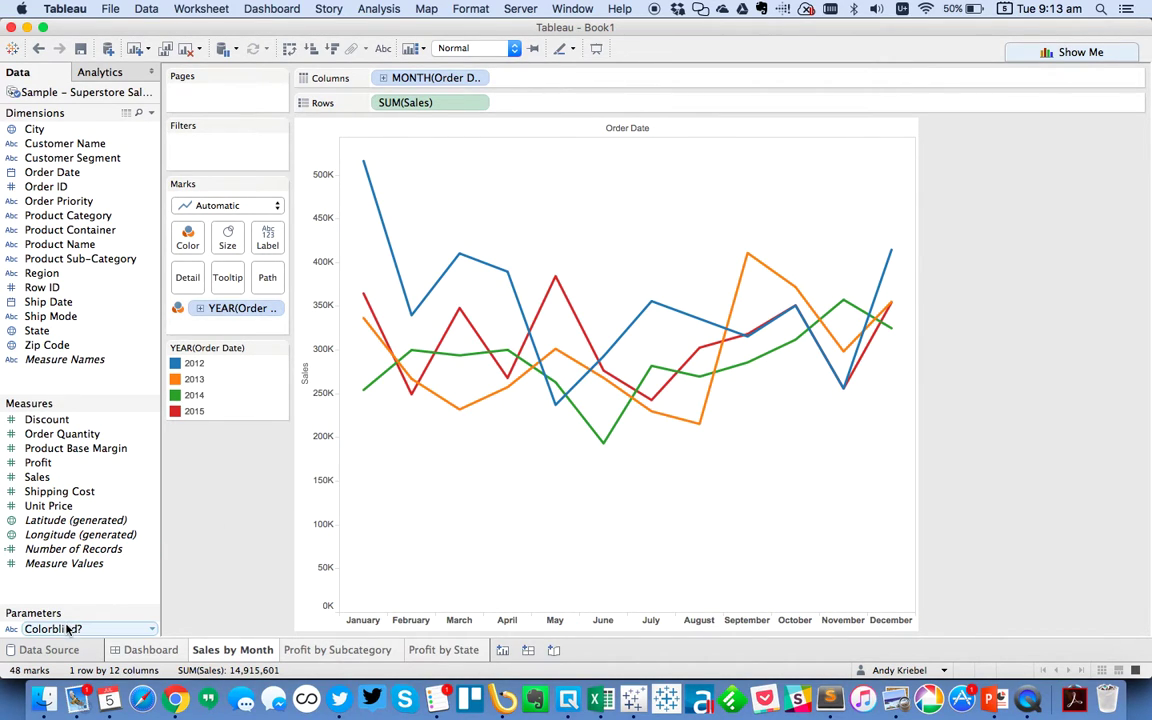
# - Show the Colorblind? control on Sales by Month, test Yes, and leave it on No
pyautogui.rightClick(67, 628)
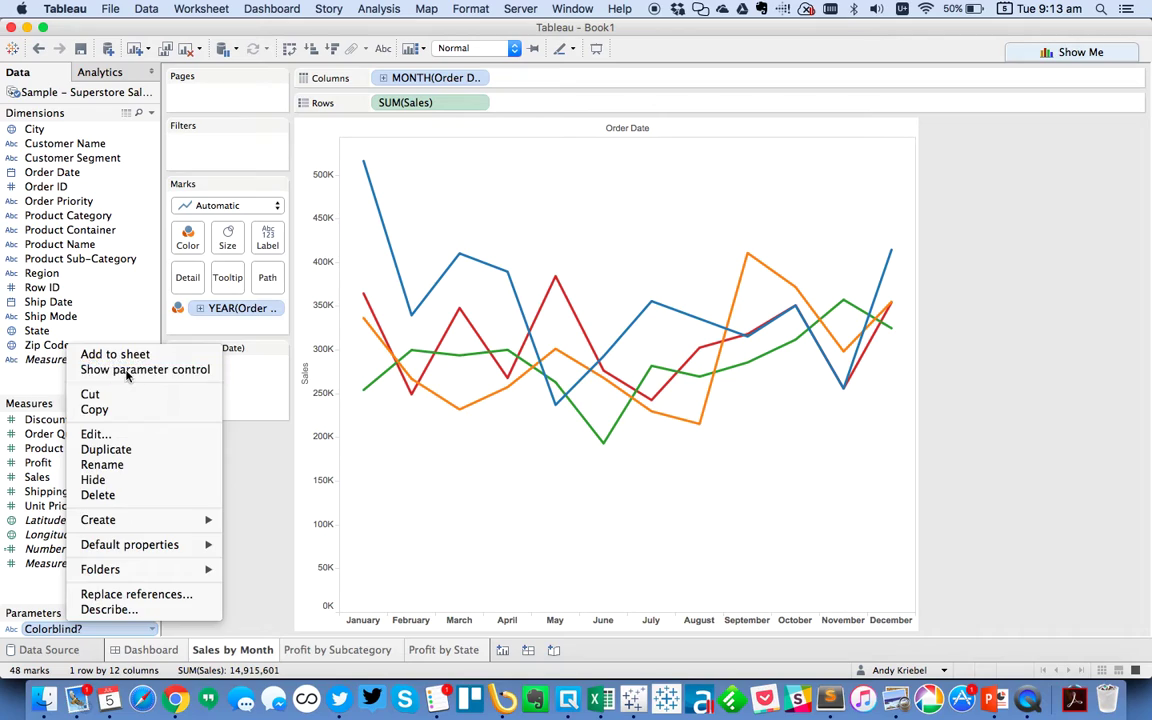
pyautogui.click(115, 337)
pyautogui.click(1050, 143)
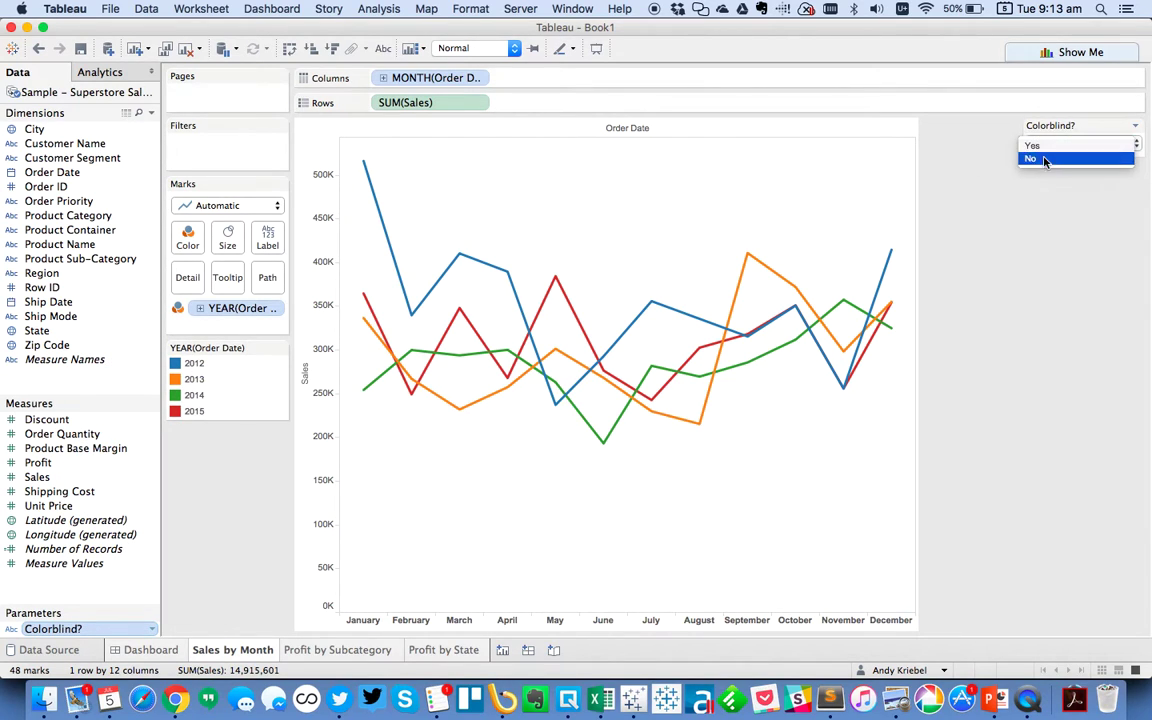
pyautogui.click(1050, 157)
pyautogui.click(1051, 143)
pyautogui.click(1051, 145)
pyautogui.click(1051, 143)
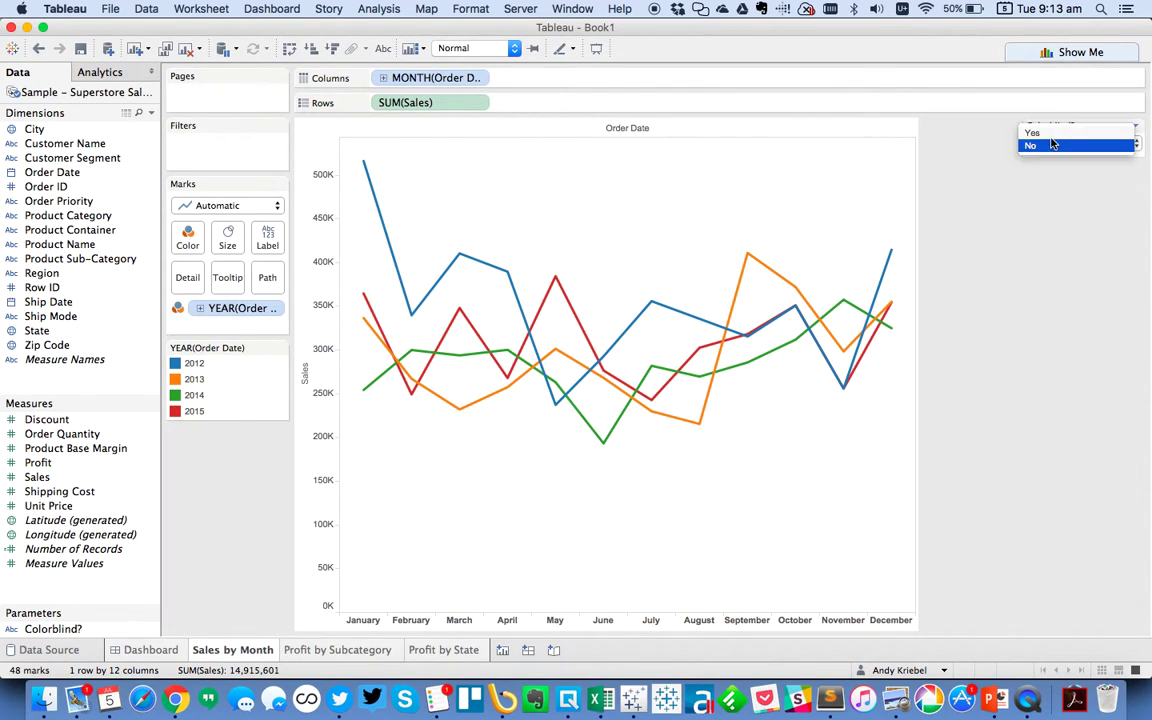
pyautogui.click(1040, 132)
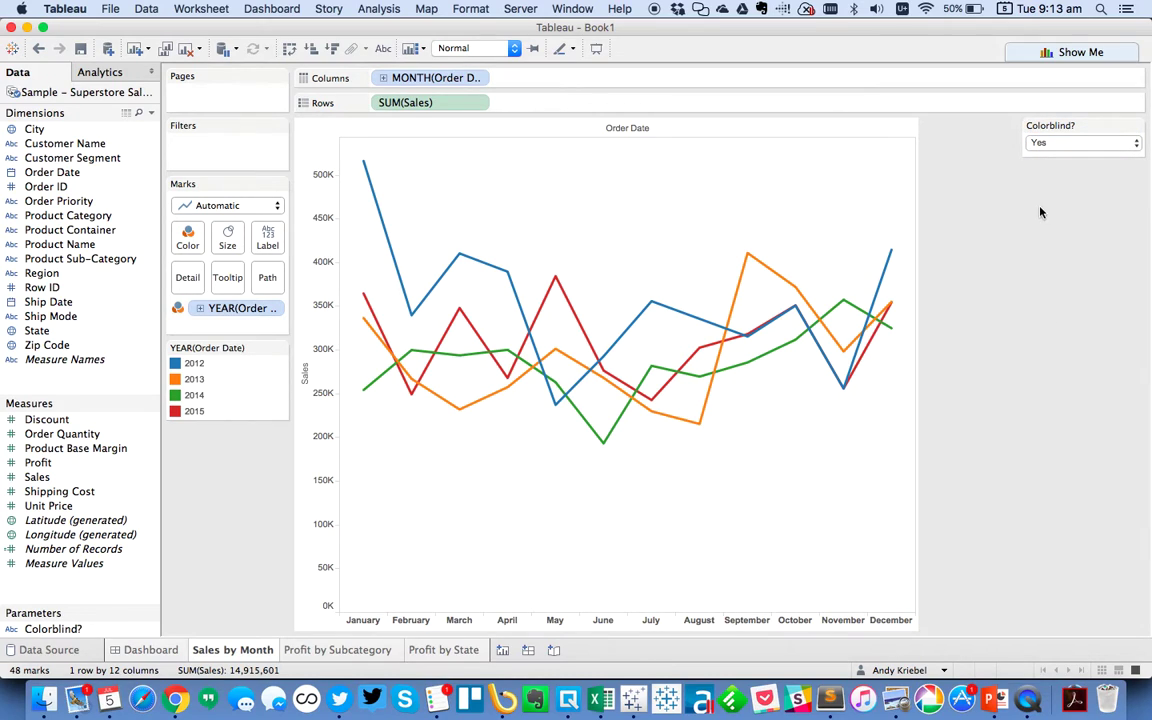
pyautogui.click(1045, 143)
pyautogui.click(1045, 157)
# - Start a new calculated field named Year
pyautogui.rightClick(52, 340)
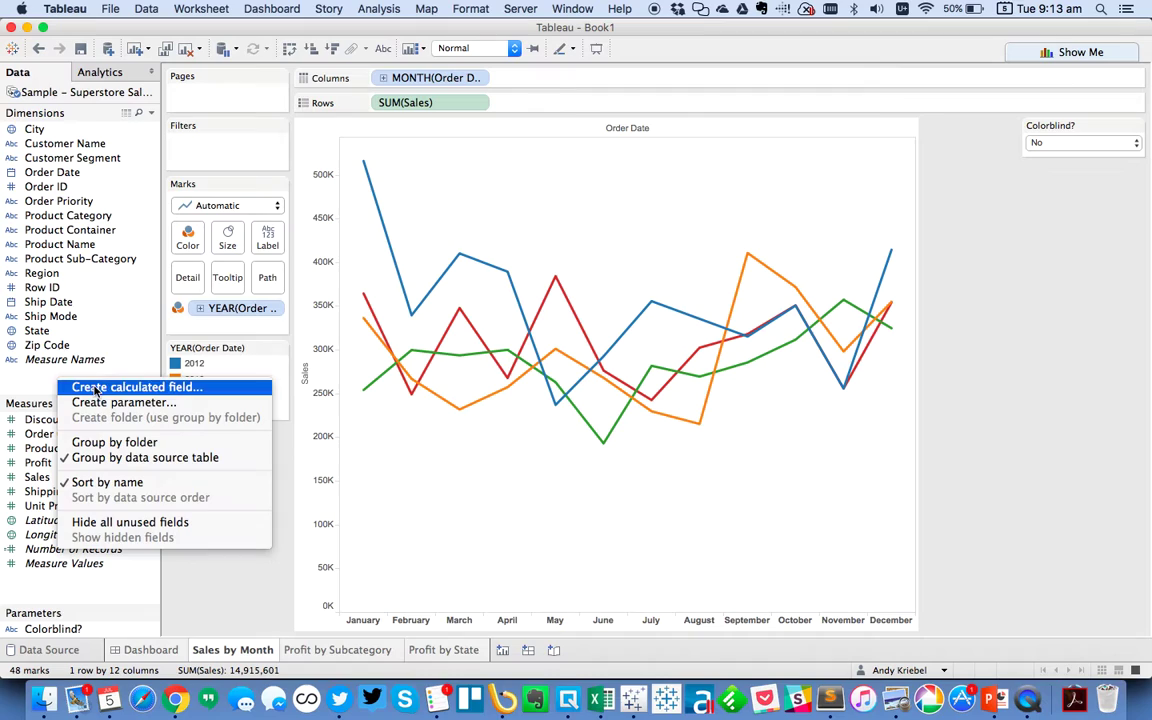
pyautogui.click(86, 349)
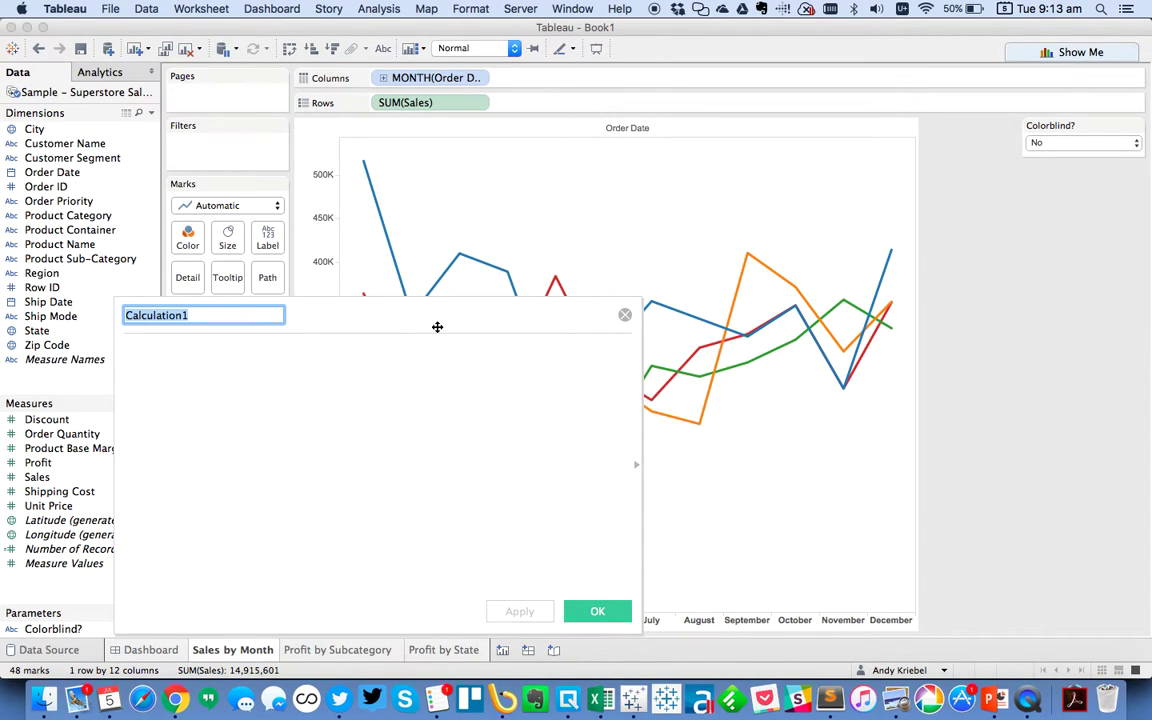
pyautogui.moveTo(437, 327); pyautogui.dragTo(669, 187)
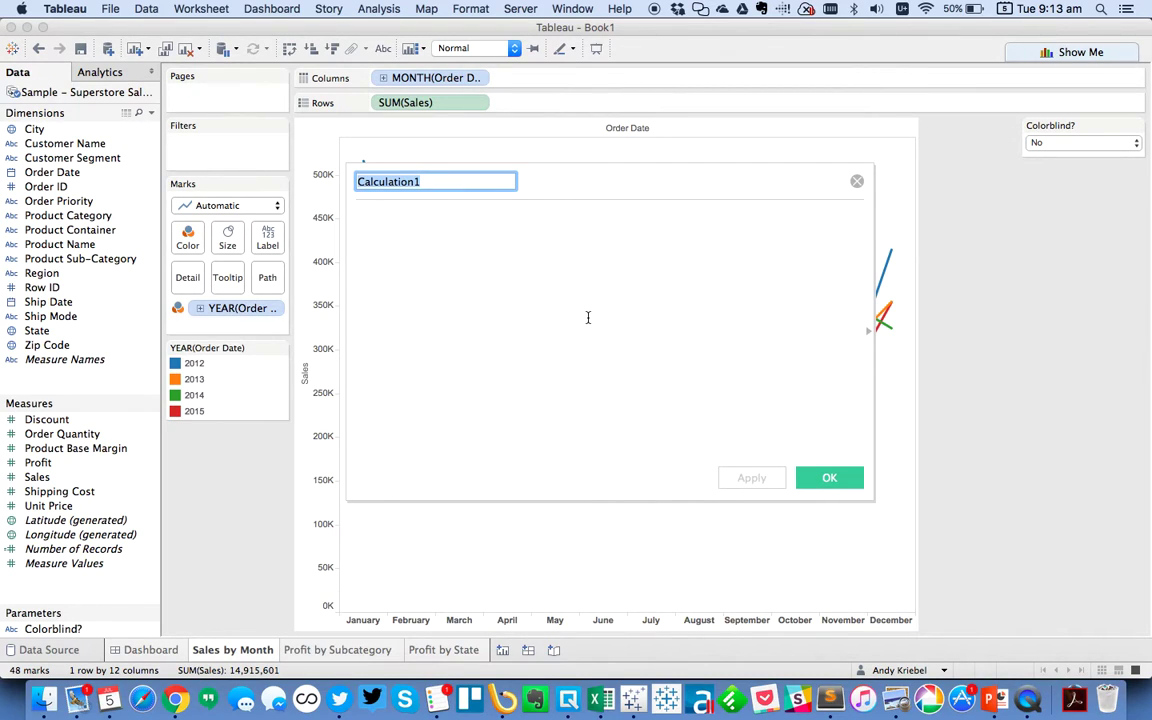
pyautogui.write('Year')
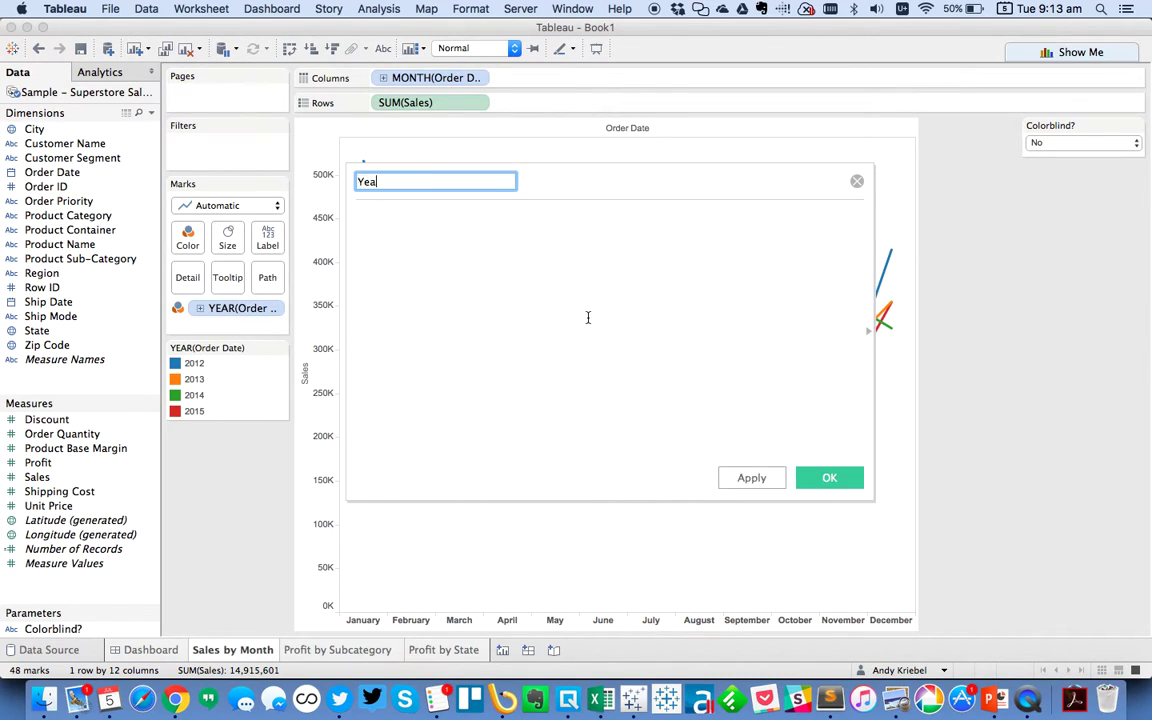
pyautogui.press('Tab')
# - Enter the formula STR(YEAR([Order Date]))+[Colorblind?] and save the calculation
pyautogui.write('YEAR')
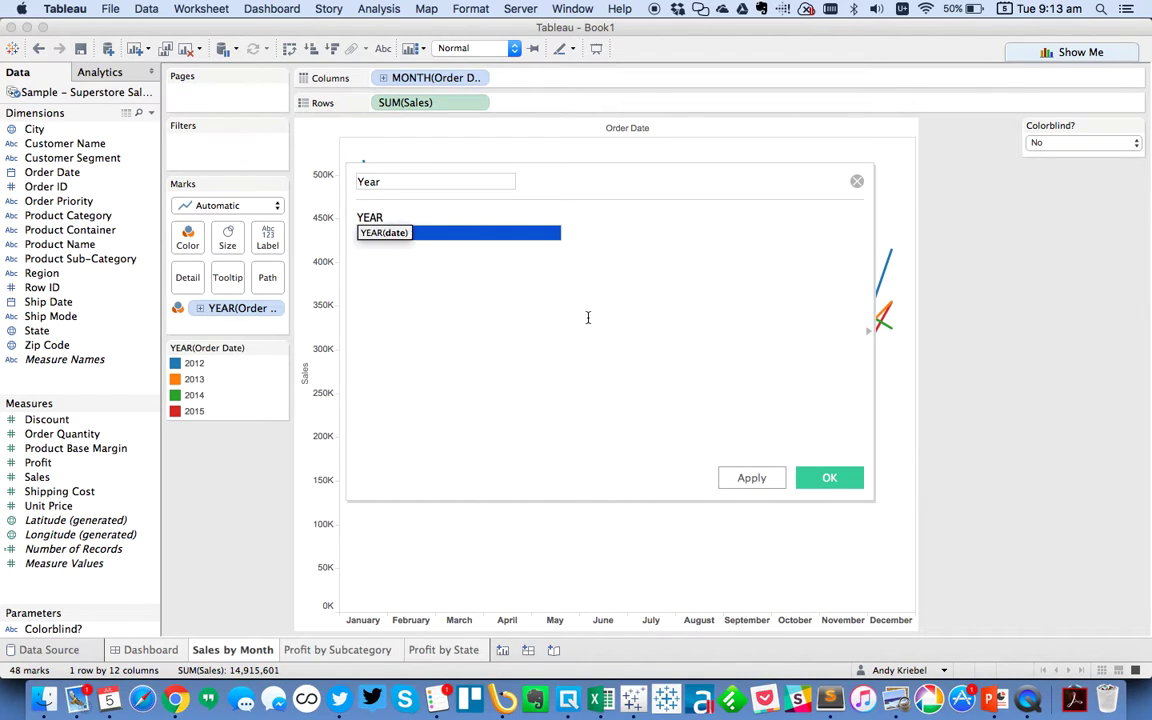
pyautogui.press('Return')
pyautogui.write('ord')
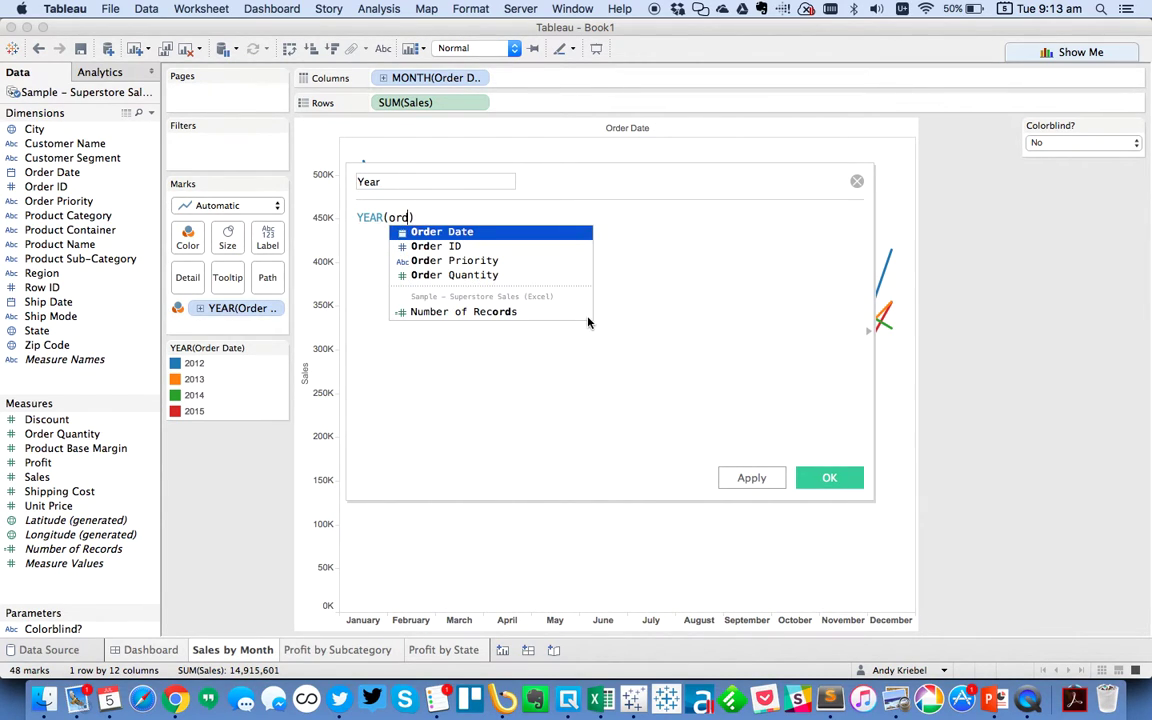
pyautogui.press('Return')
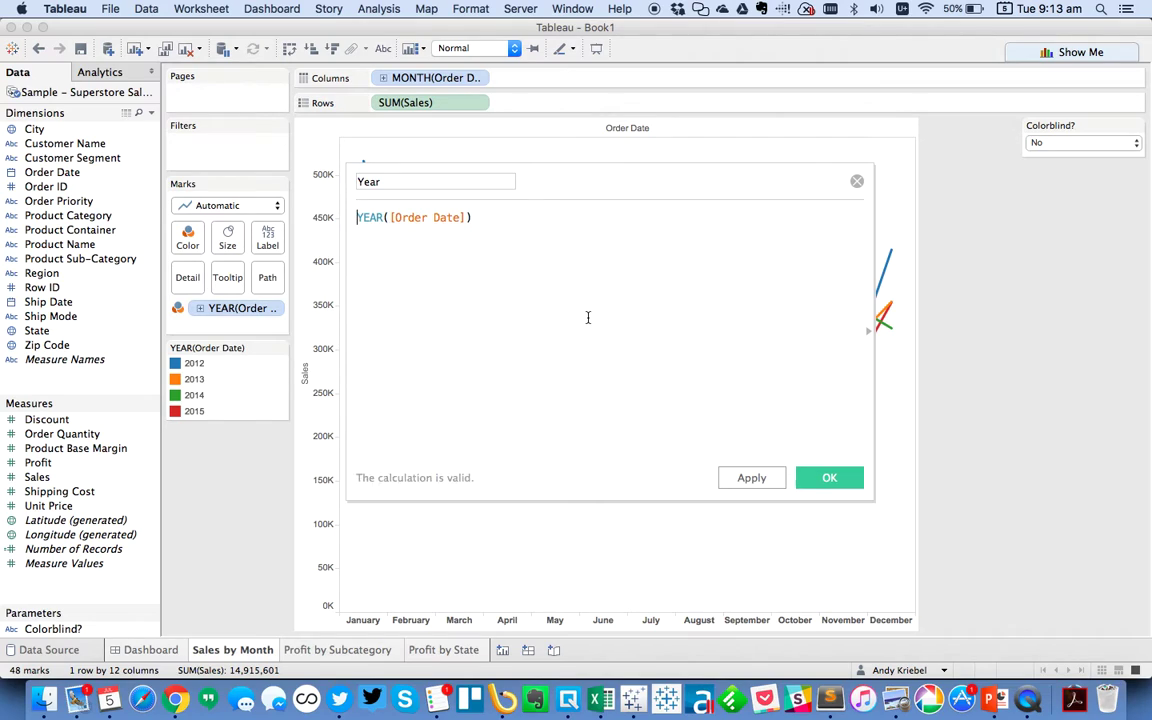
pyautogui.write('STR(')
pyautogui.press('End')
pyautogui.write(')')
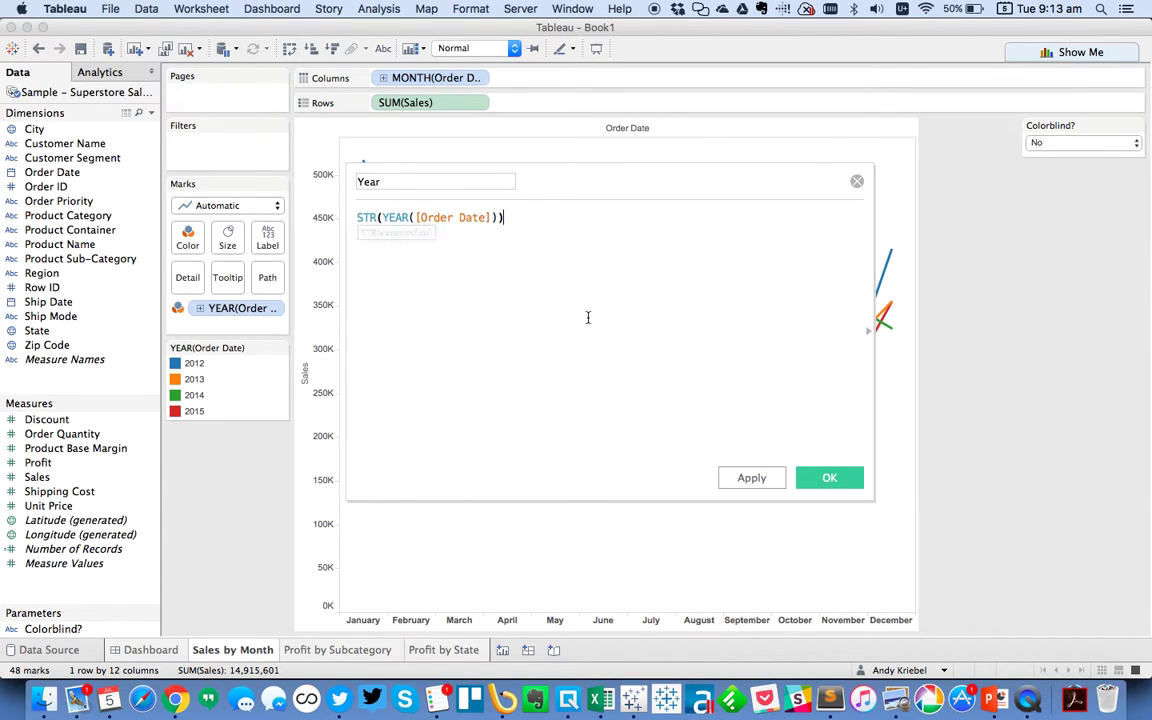
pyautogui.write('+')
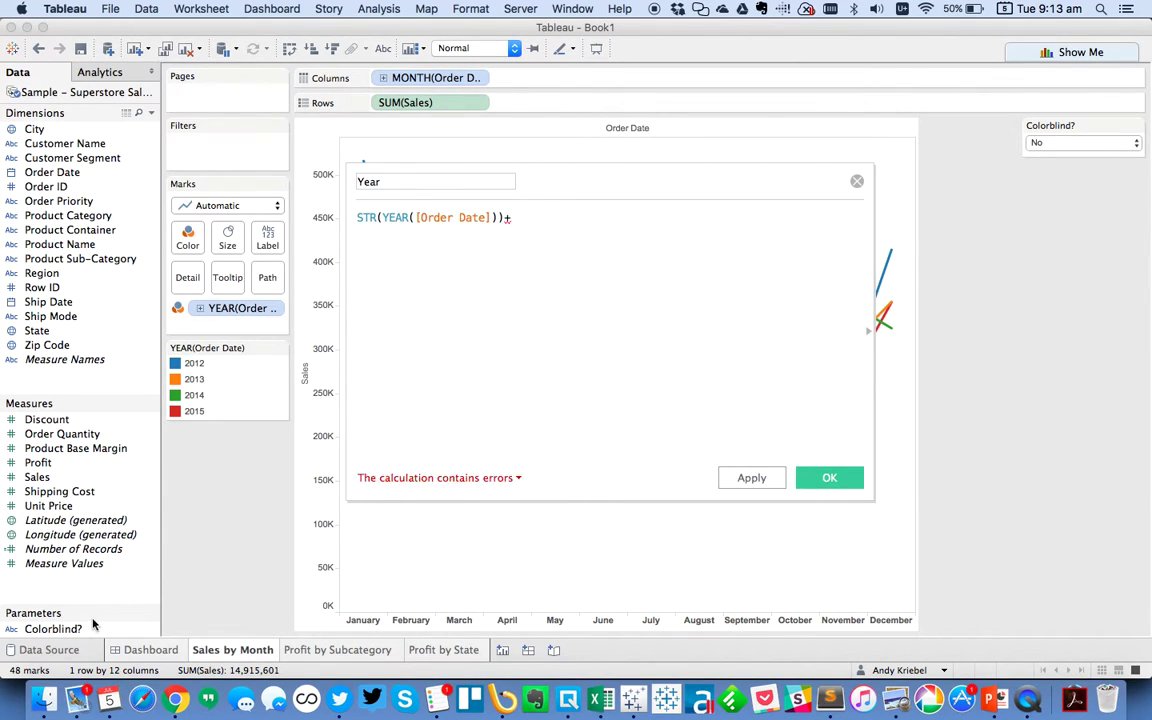
pyautogui.write('col')
pyautogui.press('Return')
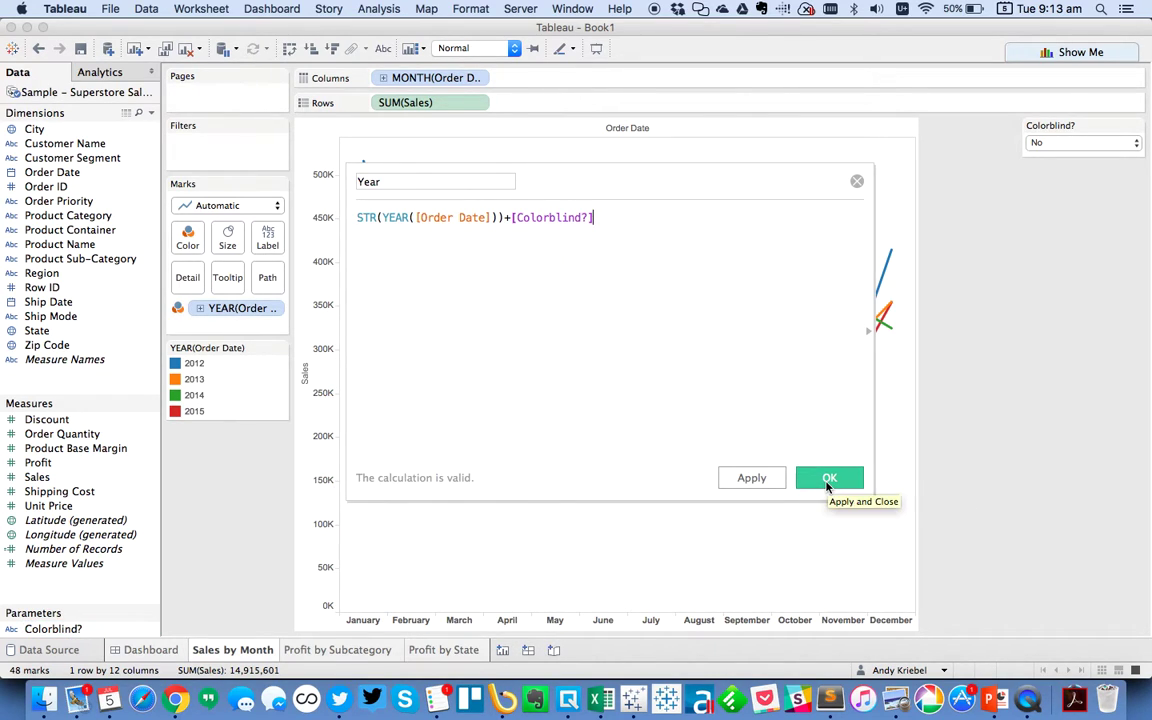
pyautogui.click(828, 479)
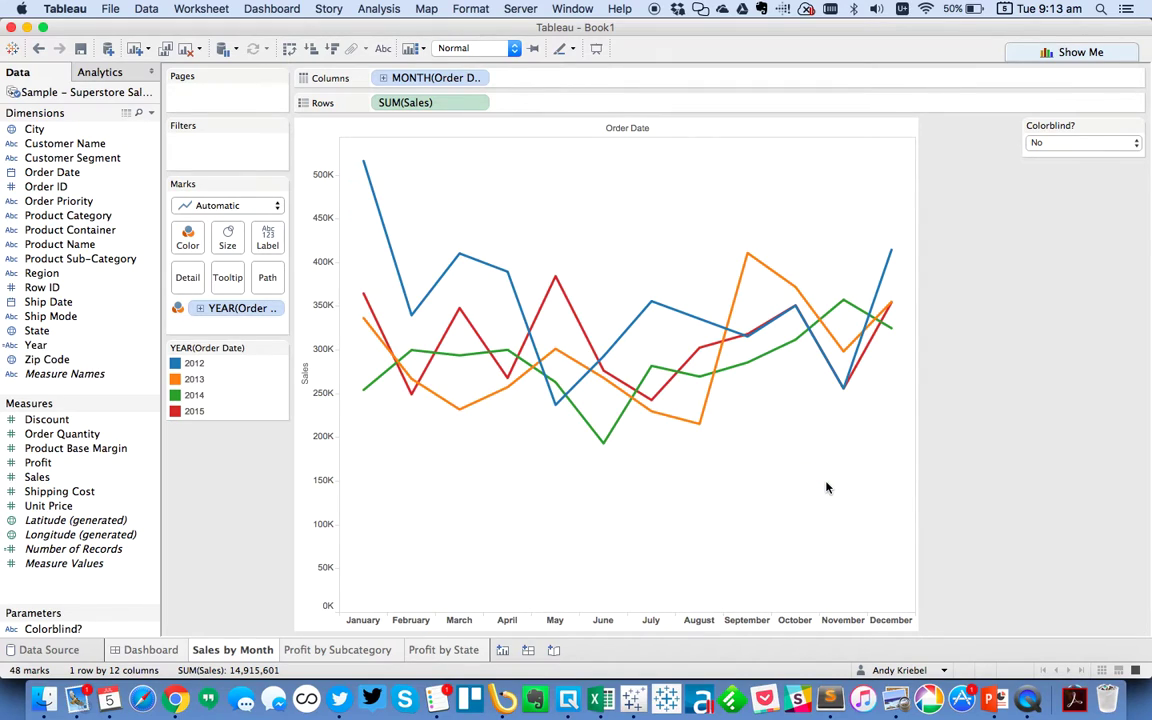
# - Colour the sales lines by the Year field and set Colorblind? to Yes
pyautogui.moveTo(65, 348); pyautogui.dragTo(236, 313)
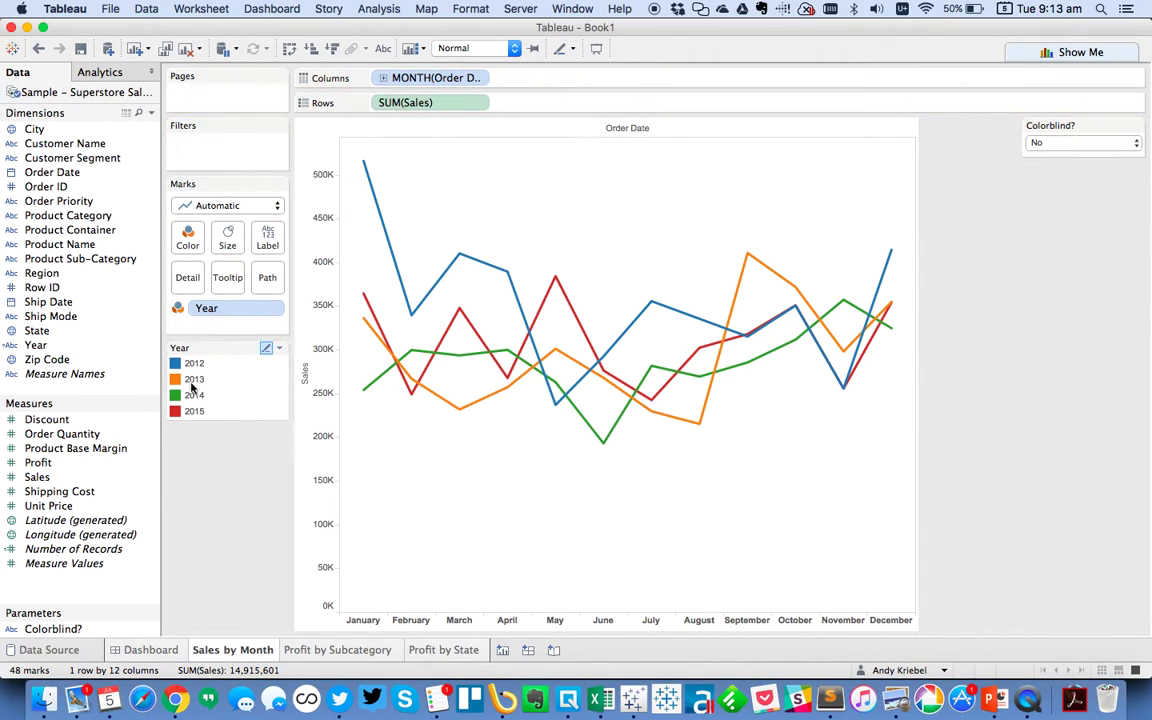
pyautogui.click(1075, 142)
pyautogui.click(1063, 138)
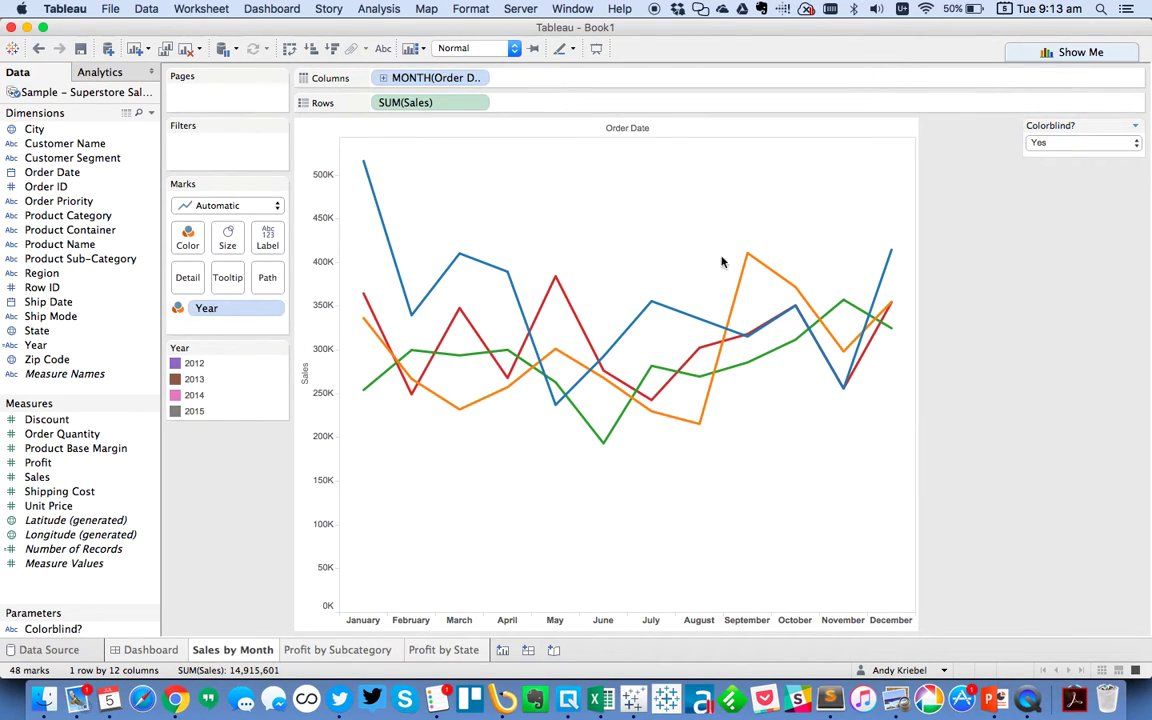
# - Assign the Color Blind 10 palette to all years in the Year legend
pyautogui.doubleClick(235, 396)
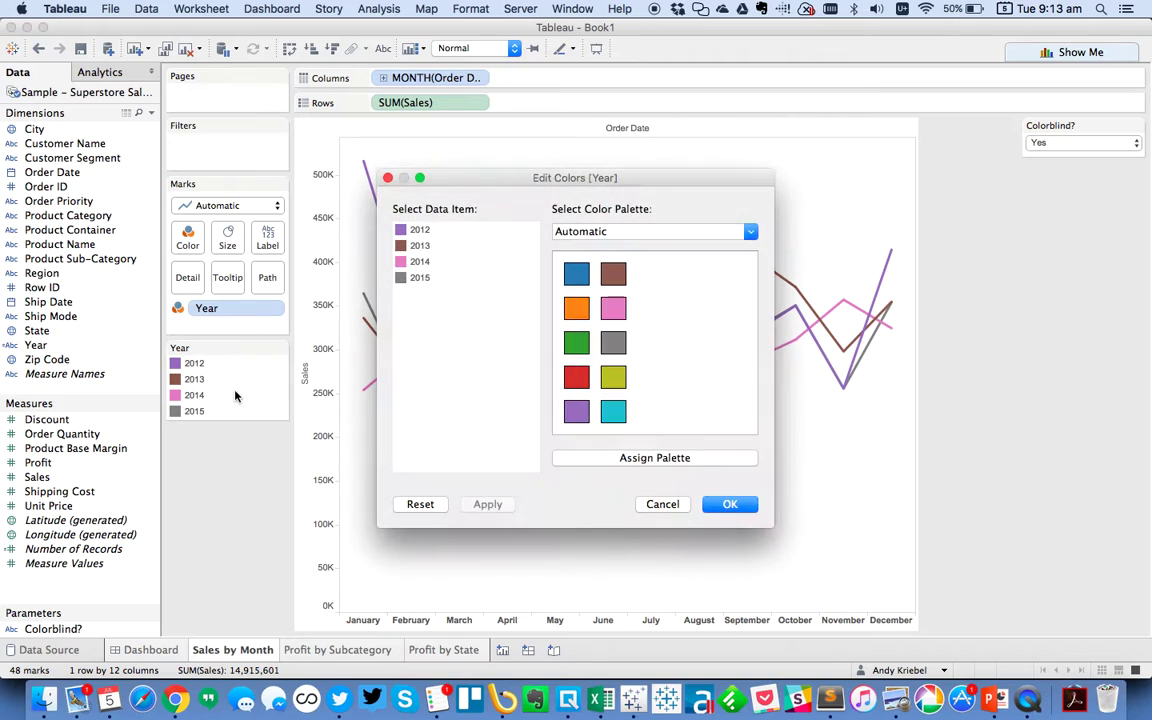
pyautogui.click(575, 231)
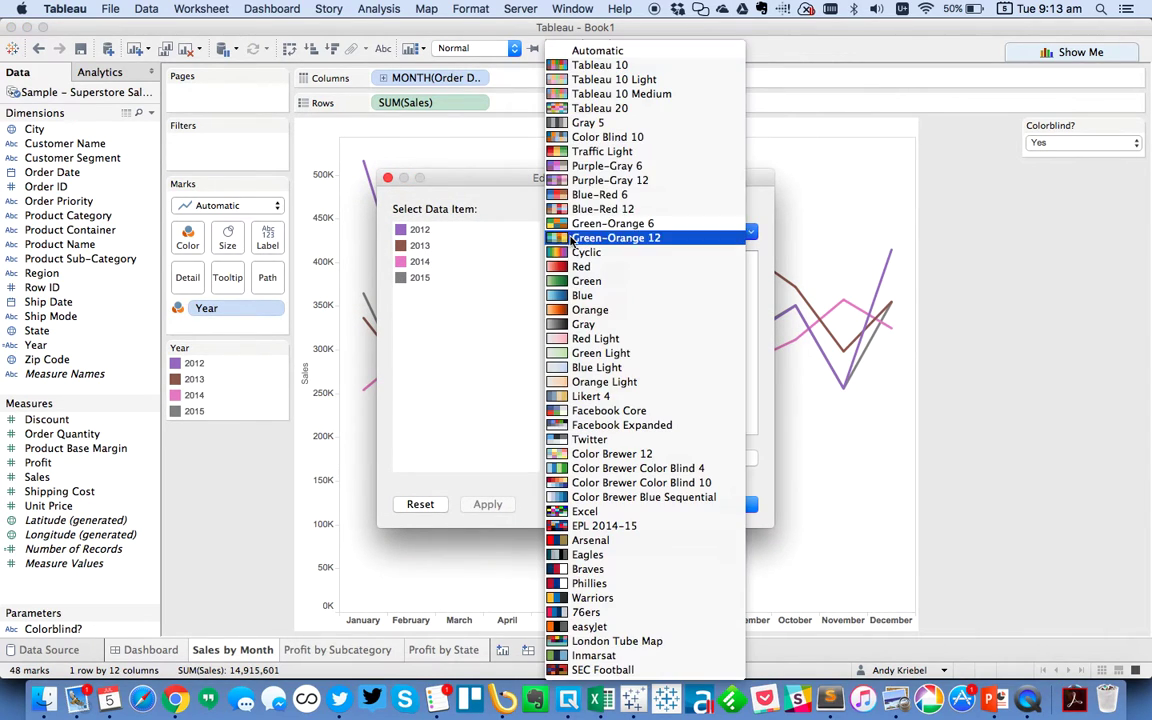
pyautogui.click(607, 137)
pyautogui.click(628, 457)
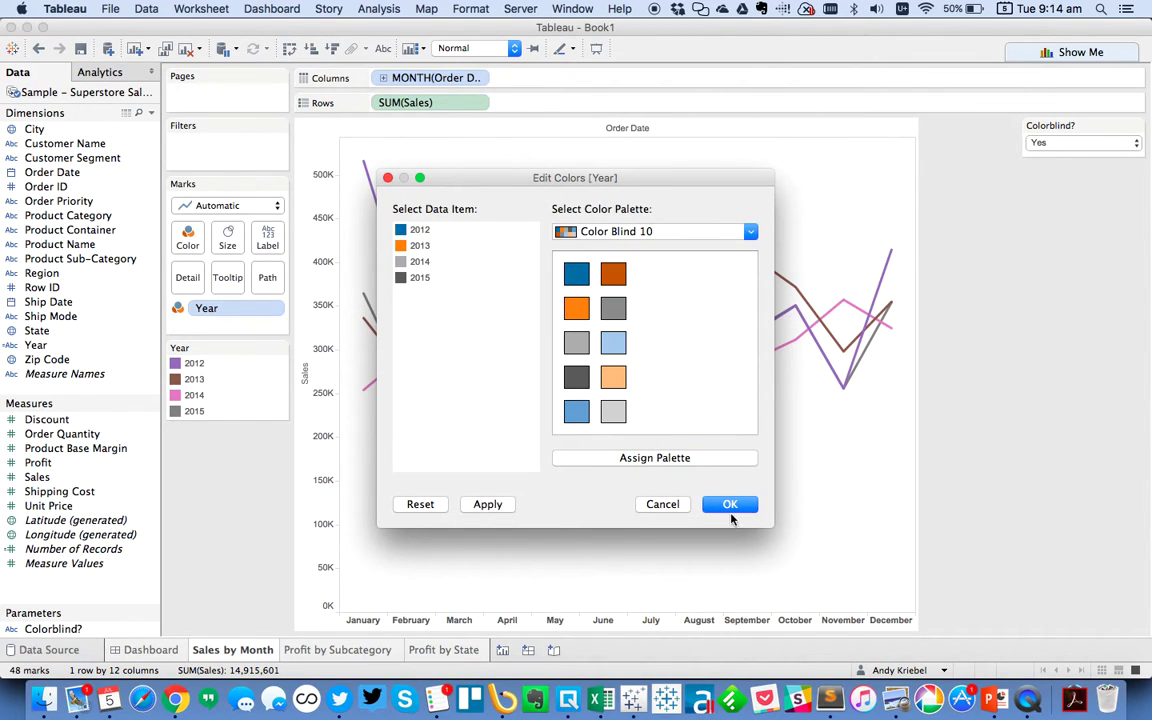
pyautogui.click(730, 504)
# - Toggle Colorblind? to No and back to Yes to compare the colours
pyautogui.click(1050, 143)
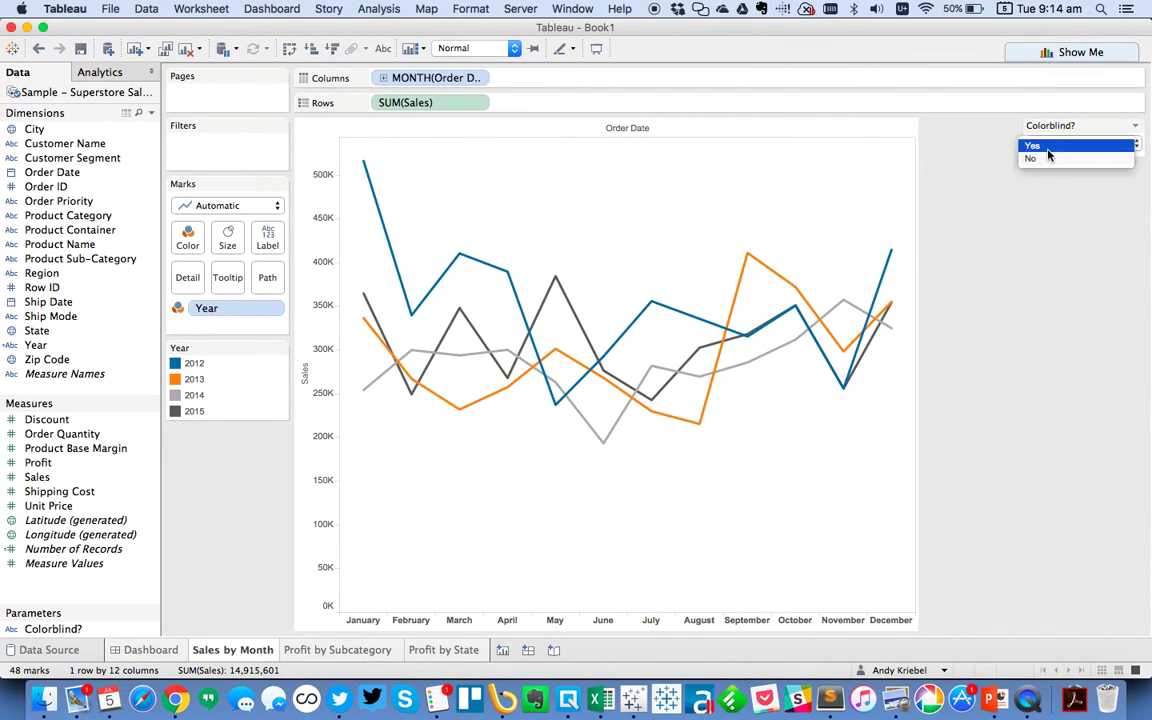
pyautogui.click(1048, 173)
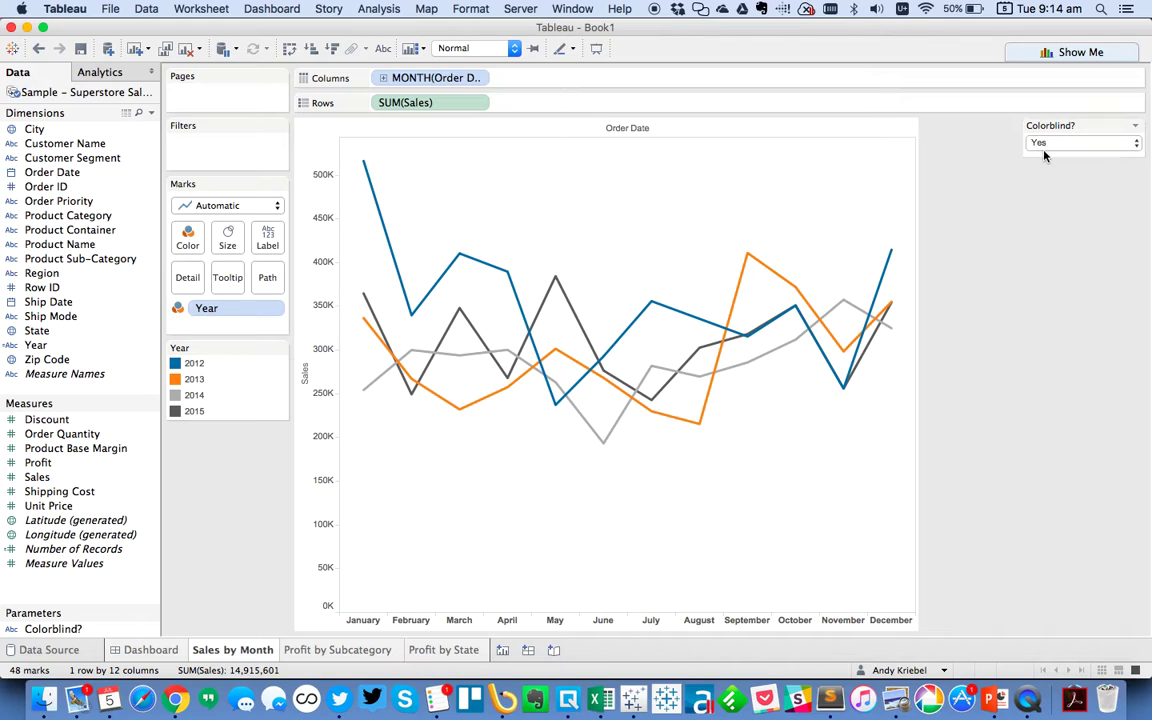
pyautogui.click(1043, 143)
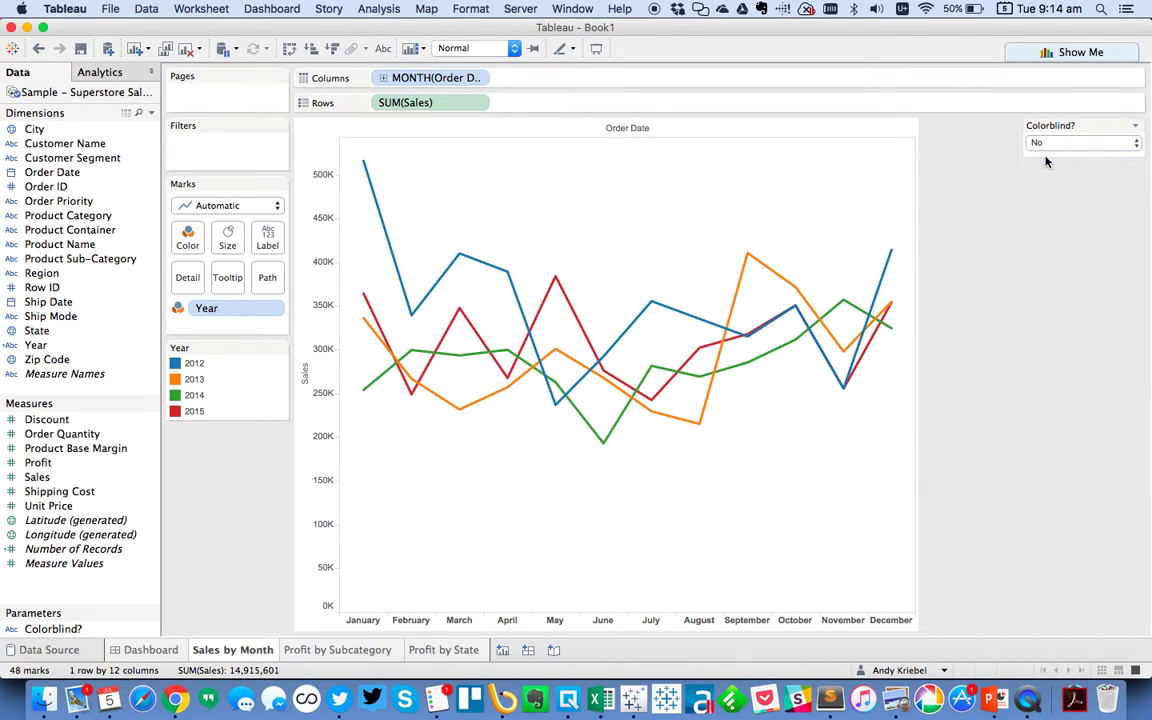
pyautogui.click(1050, 143)
pyautogui.click(1045, 131)
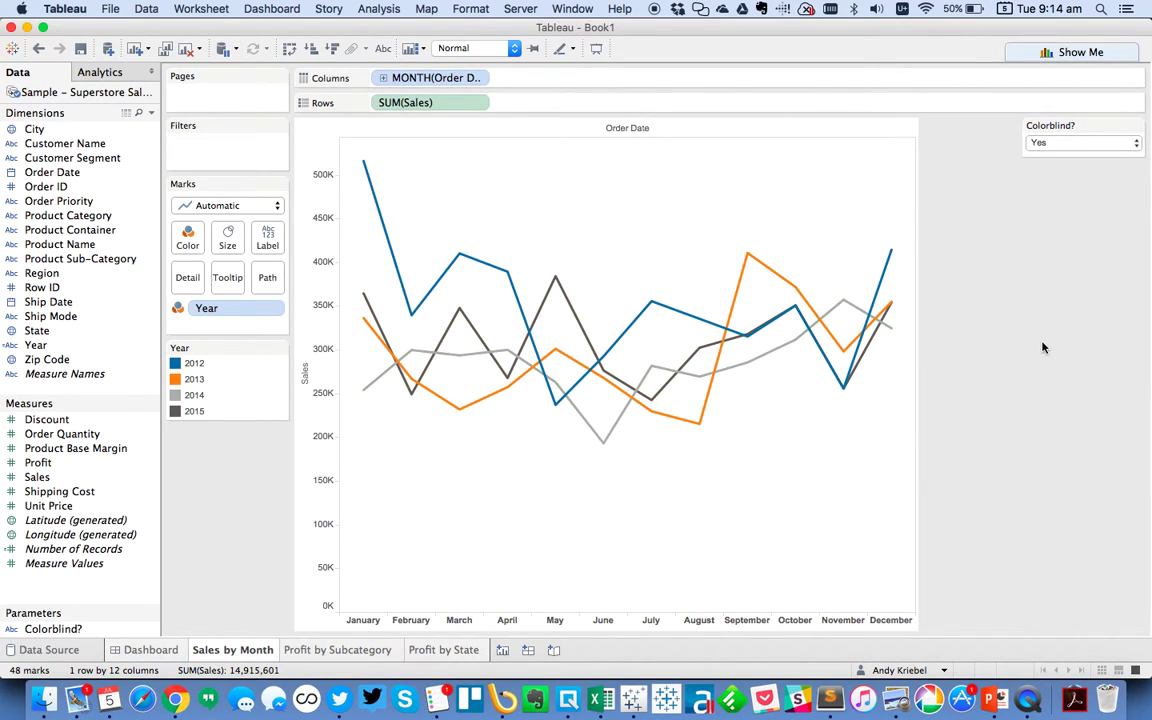
# - On Profit by Subcategory, start a calculated field named Category from Product Category
pyautogui.click(308, 649)
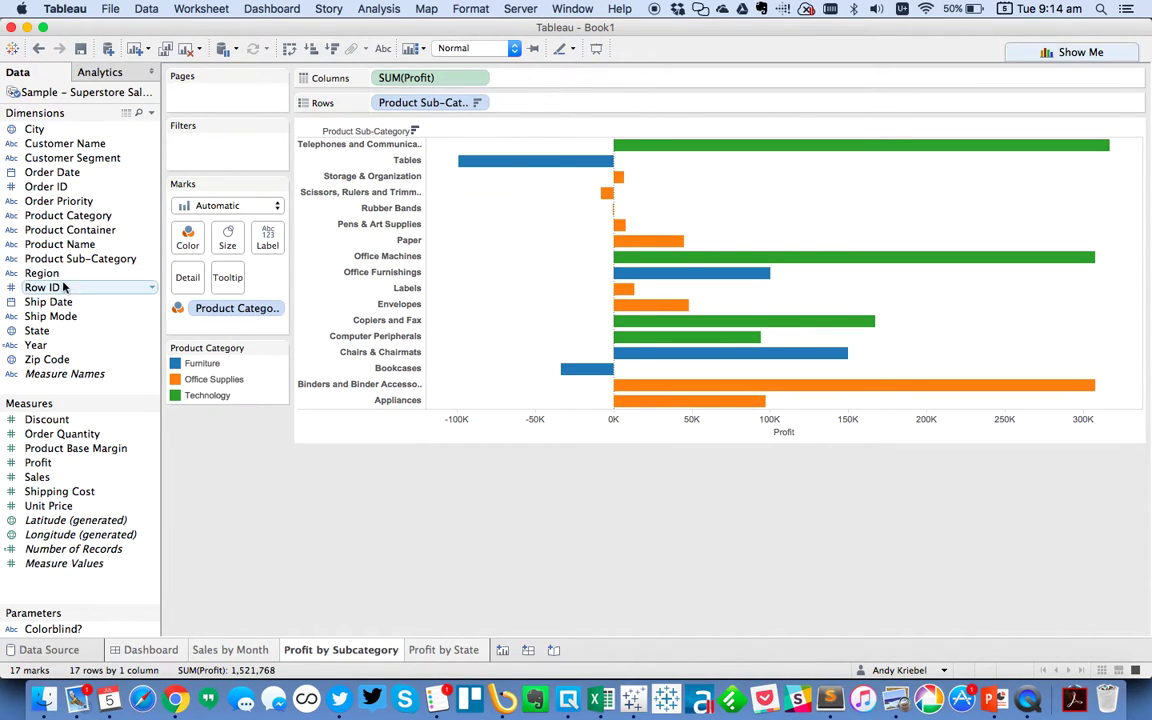
pyautogui.rightClick(62, 214)
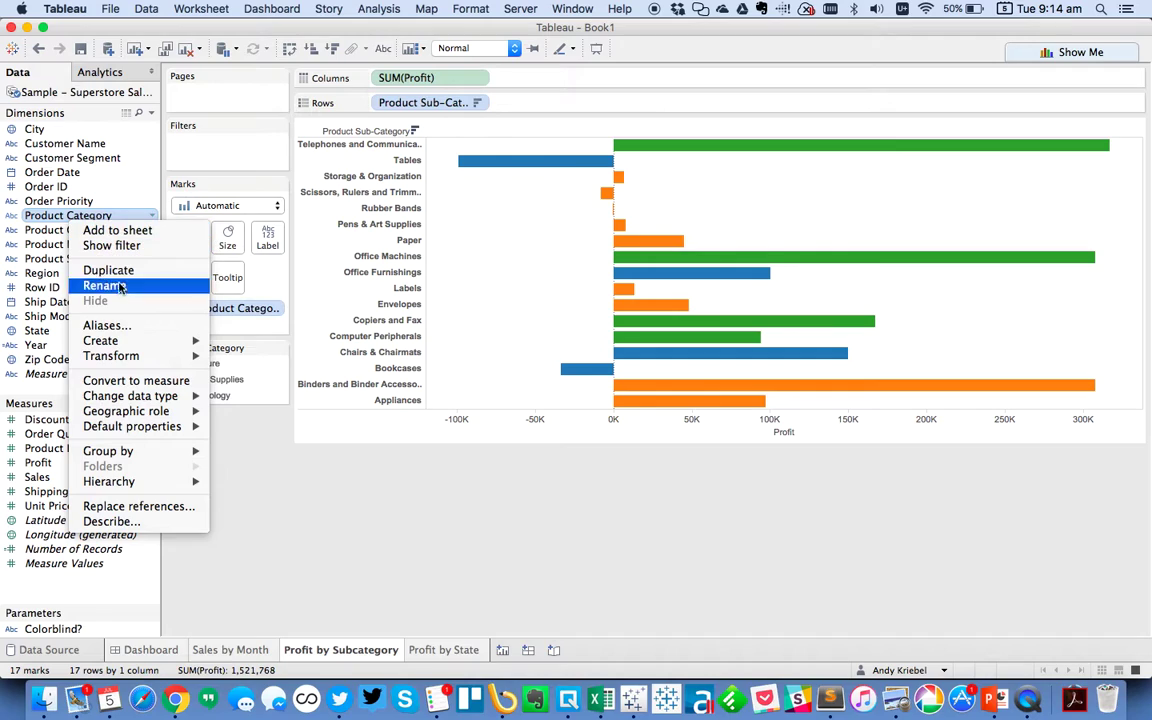
pyautogui.click(285, 342)
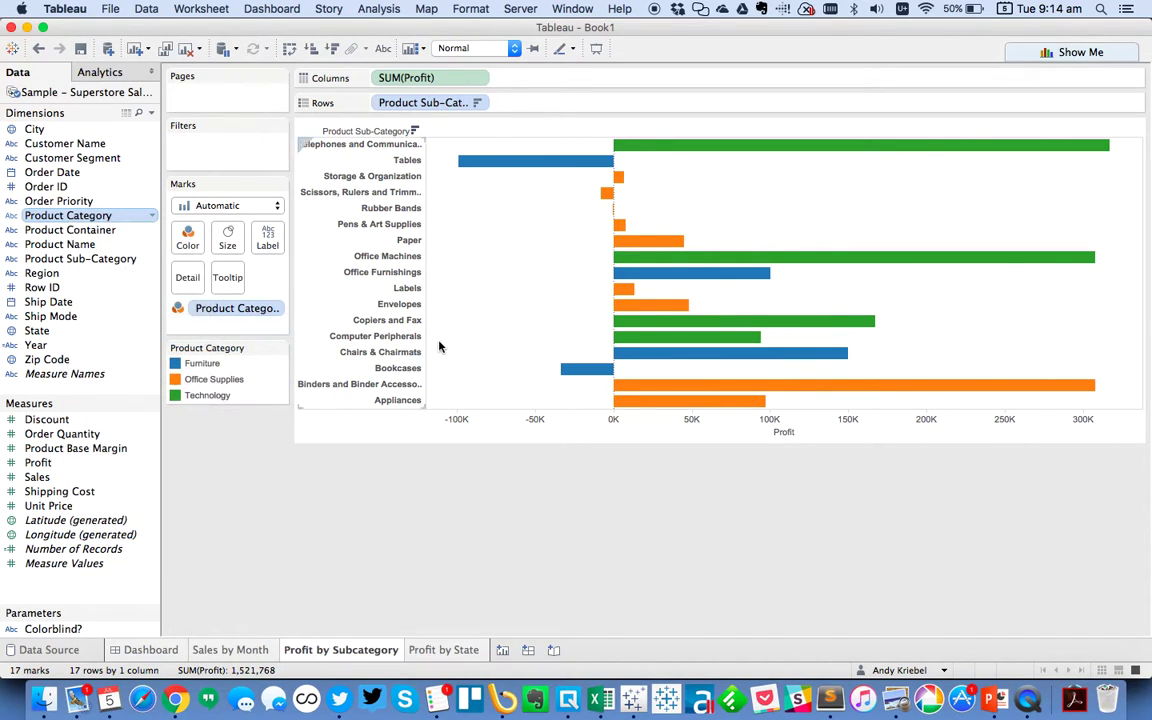
pyautogui.write('Cat')
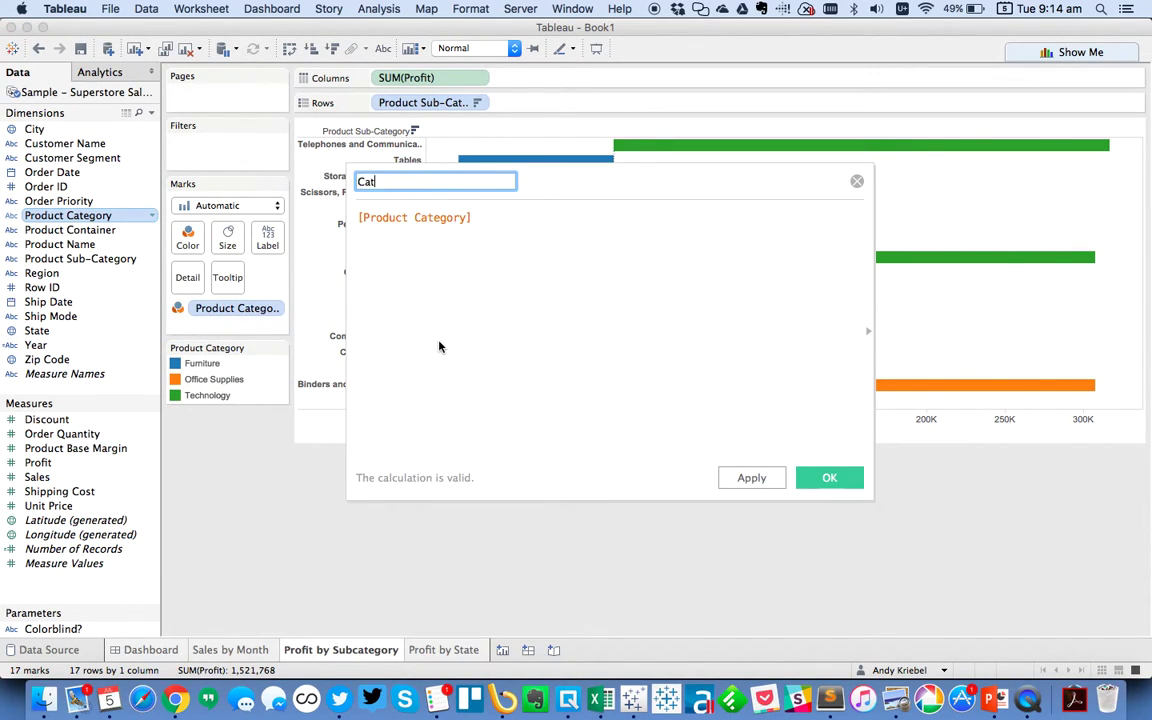
pyautogui.write('egoyr')
pyautogui.press('BackSpace')
pyautogui.press('BackSpace')
pyautogui.press('BackSpace')
pyautogui.press('BackSpace')
pyautogui.write('gory')
pyautogui.press('Tab')
# - Make the formula [Product Category]+[Colorblind?] and colour the bars by Category
pyautogui.press('Right')
pyautogui.write('+')
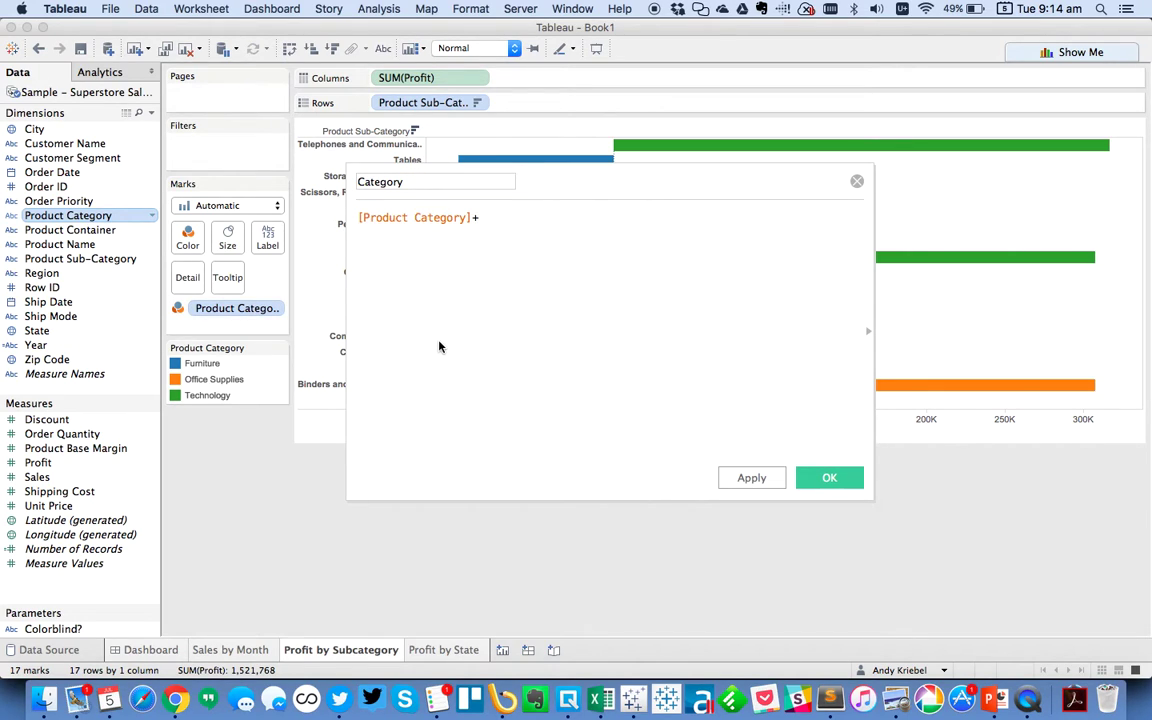
pyautogui.write('[co')
pyautogui.press('Return')
pyautogui.press('Return')
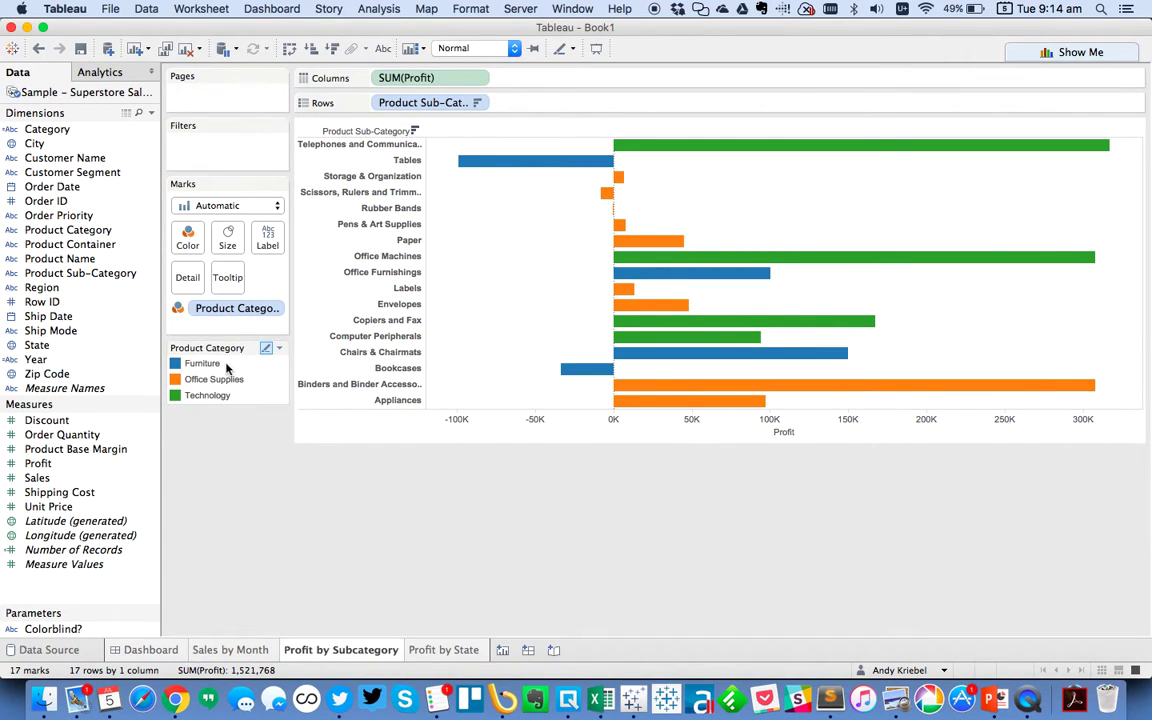
pyautogui.moveTo(47, 129); pyautogui.dragTo(226, 314)
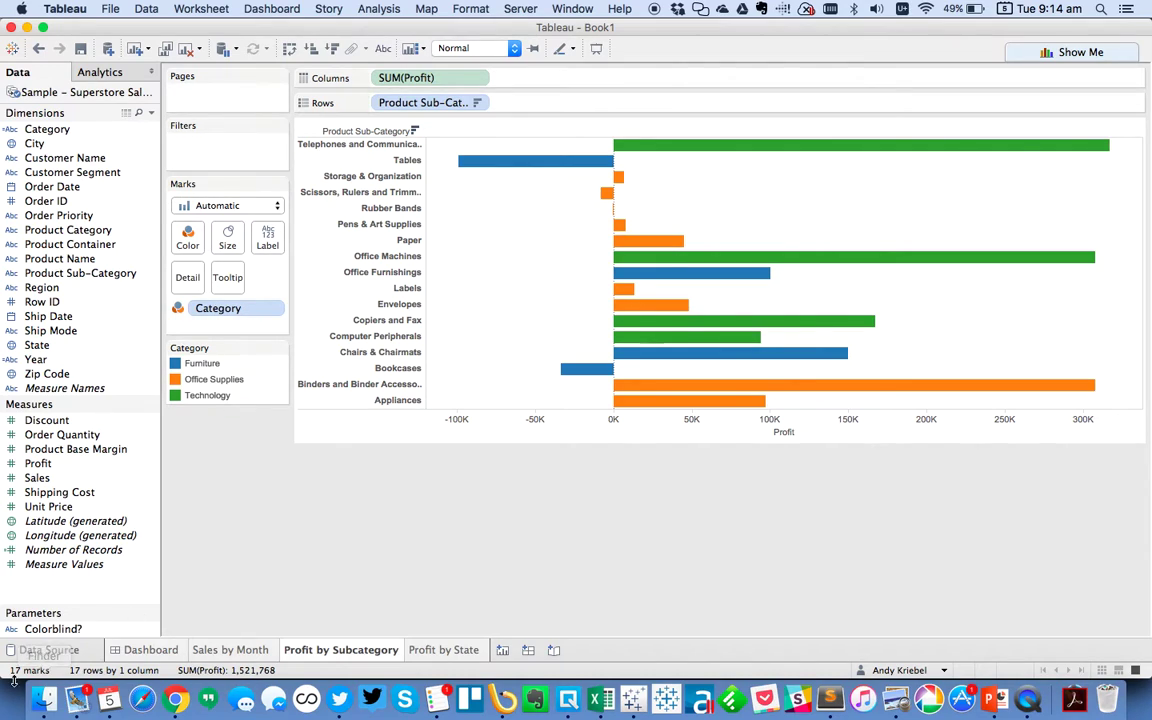
# - Show the Colorblind? control, give Category the Color Blind 10 palette, then set the control to No
pyautogui.rightClick(40, 629)
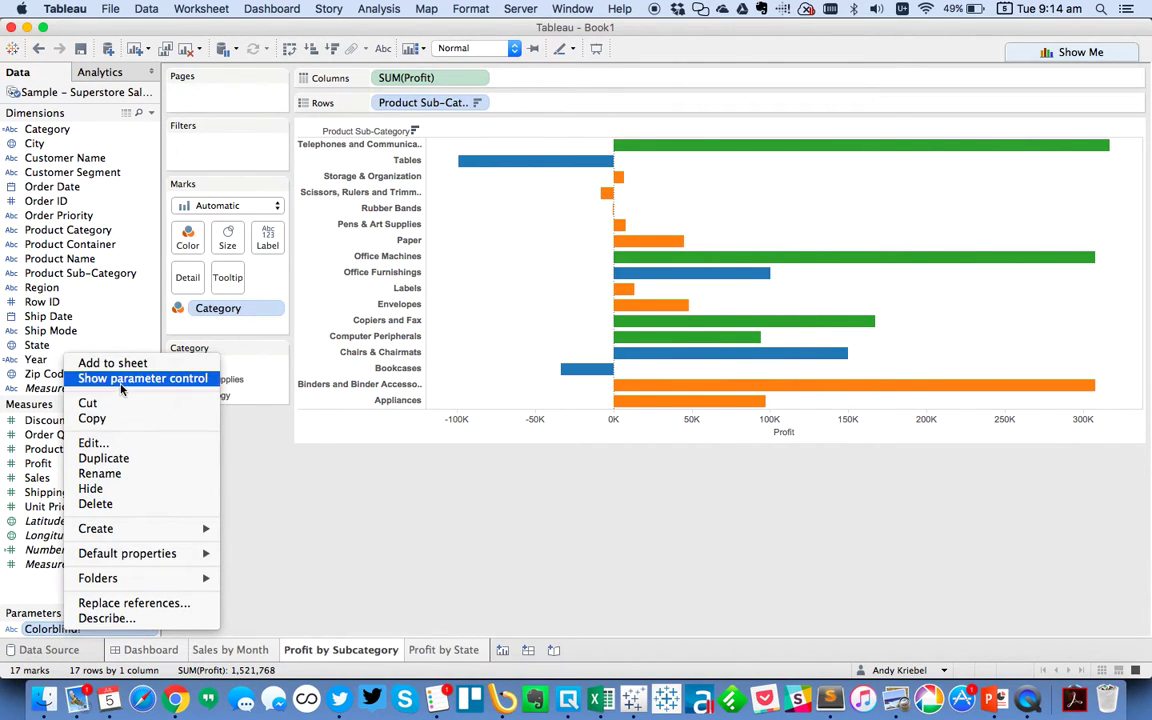
pyautogui.click(121, 386)
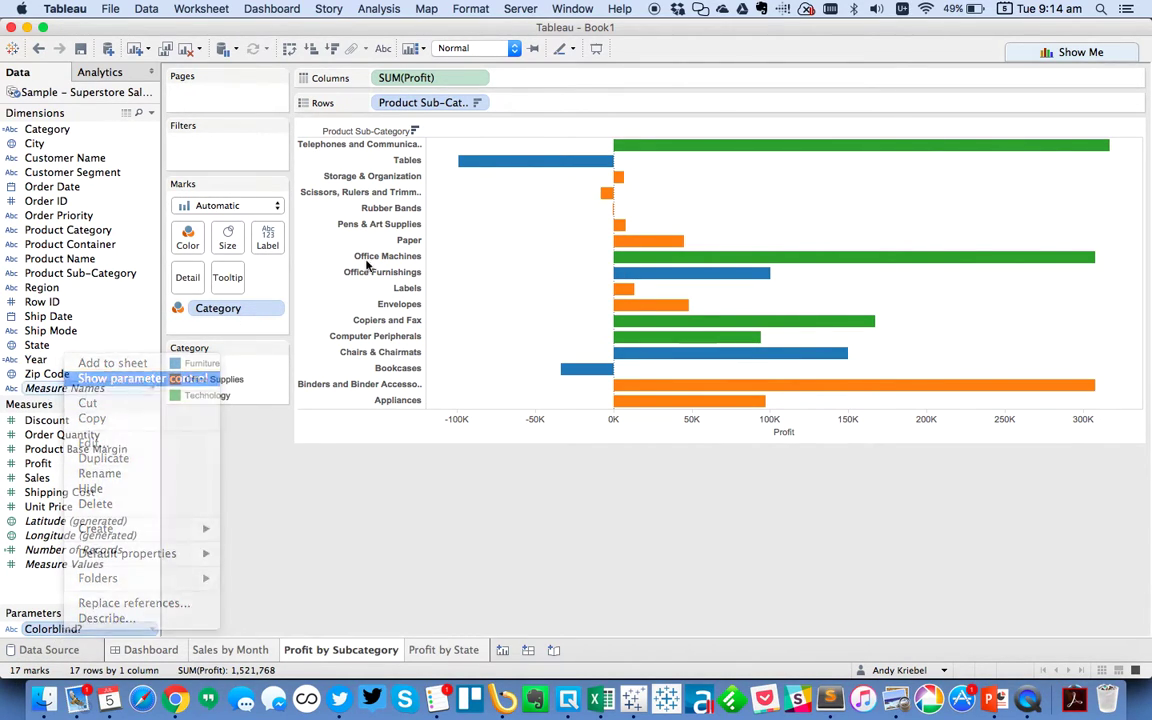
pyautogui.click(270, 347)
pyautogui.click(603, 232)
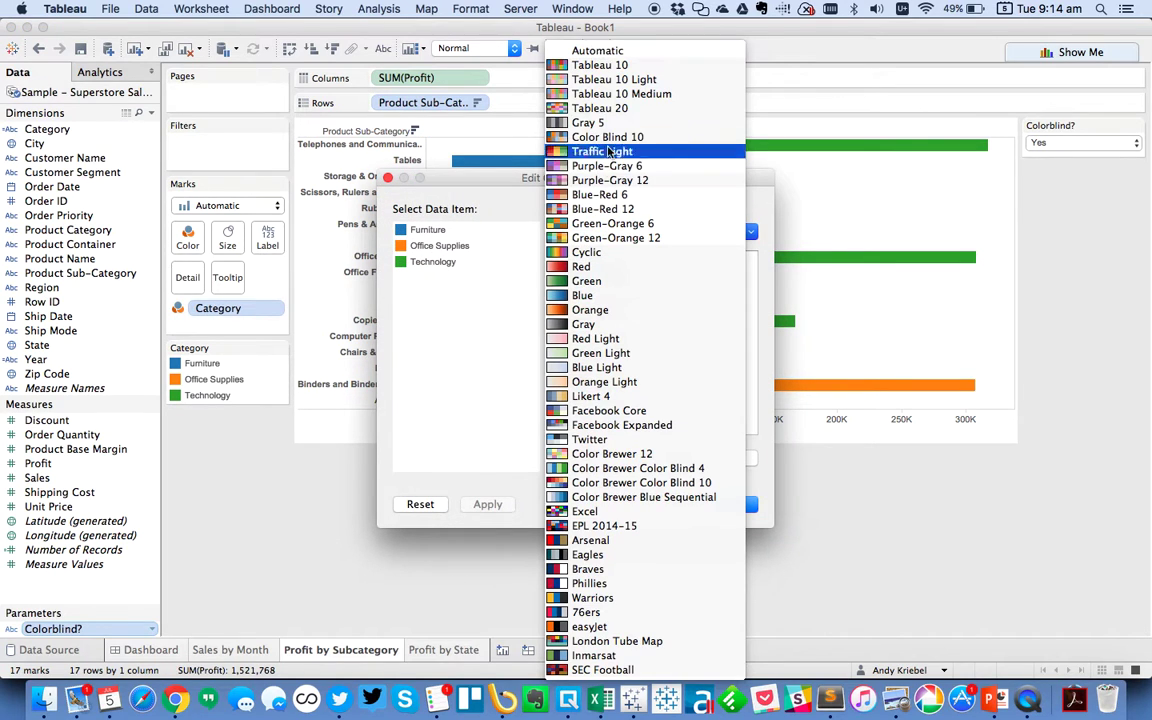
pyautogui.click(607, 137)
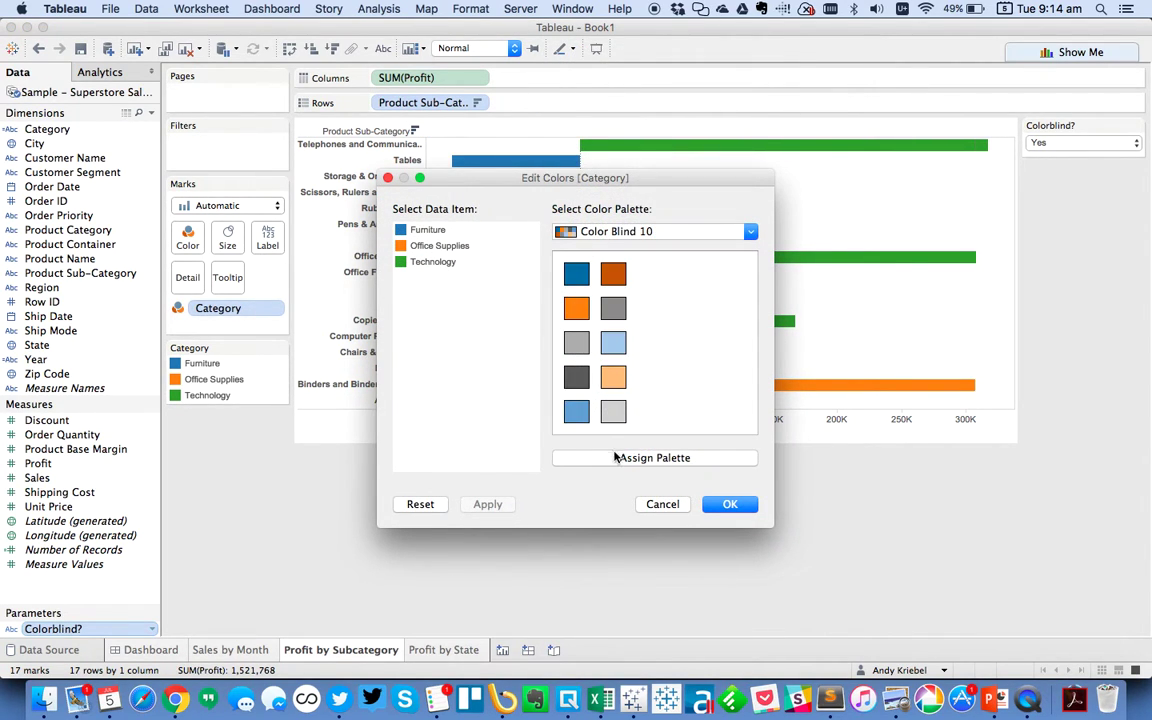
pyautogui.click(630, 463)
pyautogui.click(719, 505)
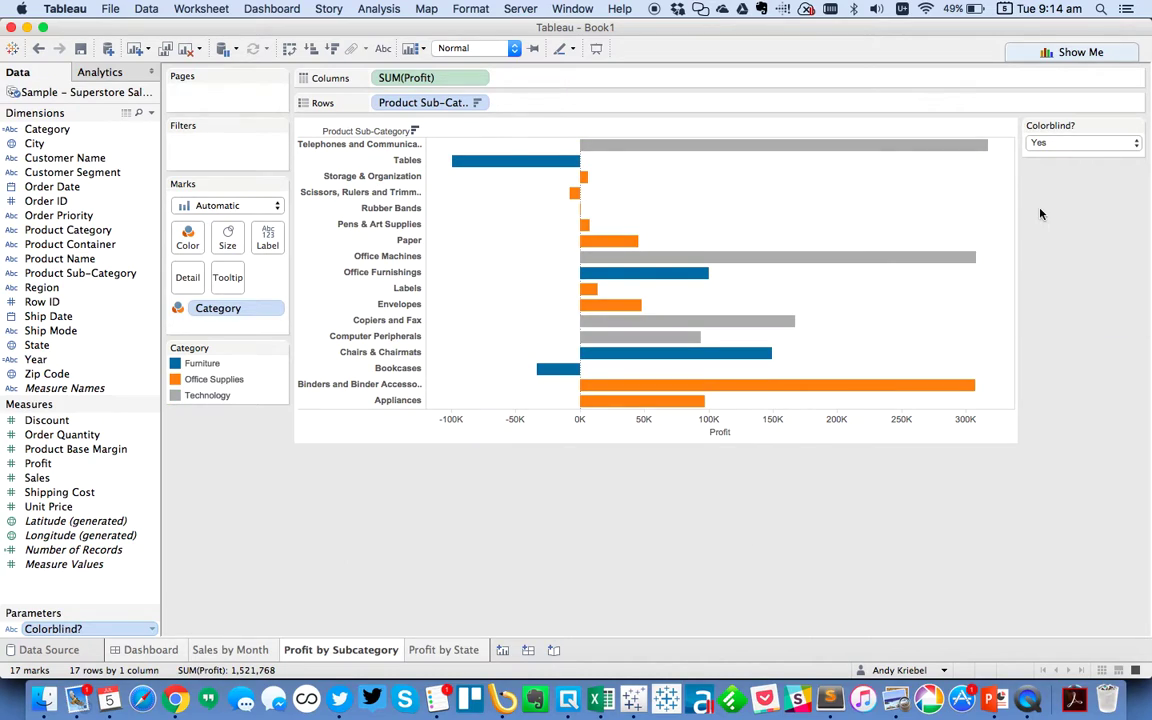
pyautogui.click(1052, 144)
pyautogui.click(1045, 158)
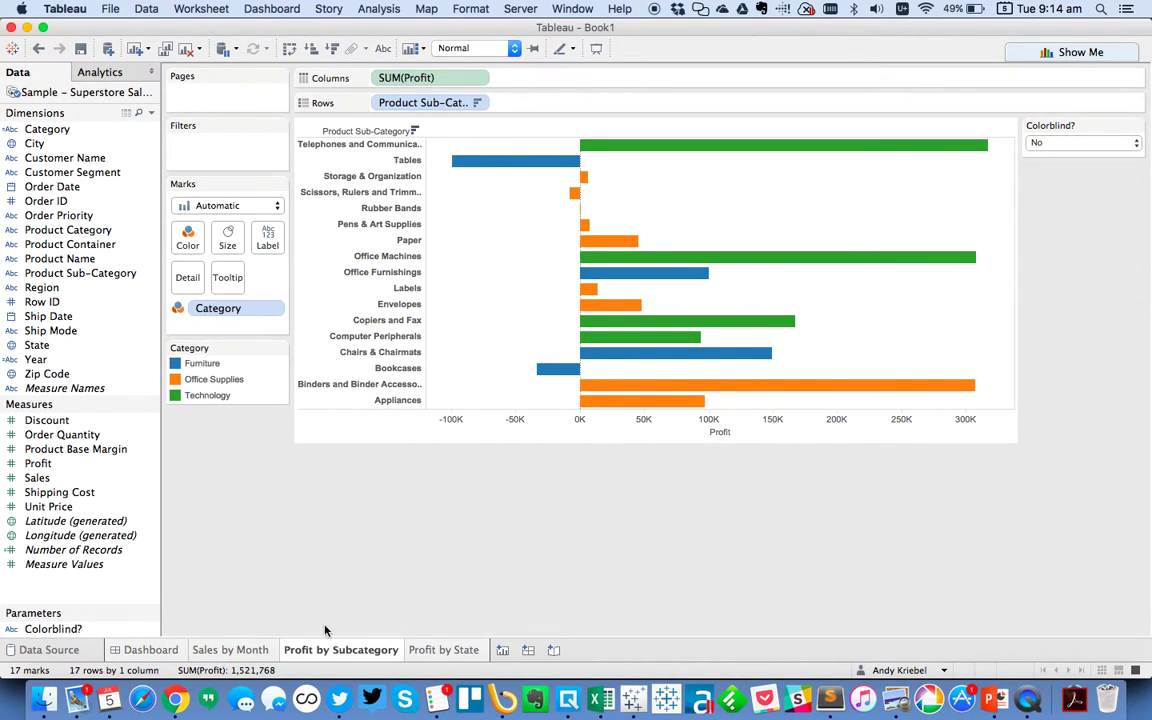
# - Rebuild Profit by State as SUM(Profit) bars per State, sorted descending
pyautogui.click(440, 649)
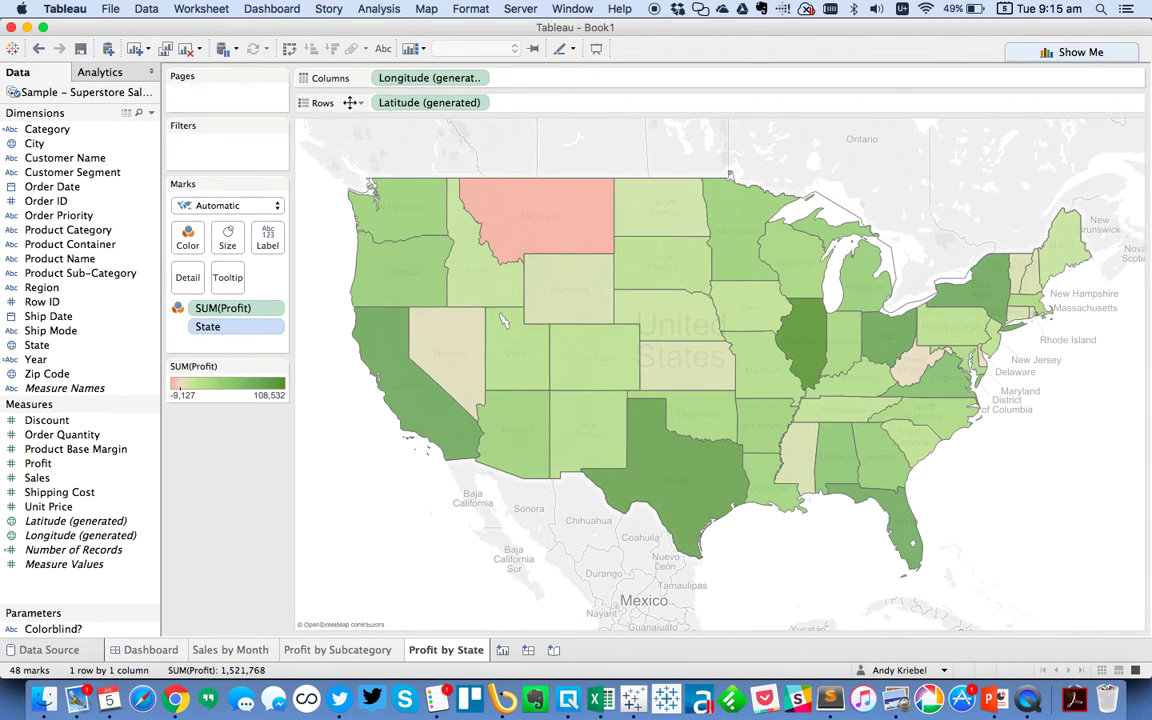
pyautogui.moveTo(237, 326); pyautogui.dragTo(514, 21)
pyautogui.moveTo(440, 78); pyautogui.dragTo(411, 15)
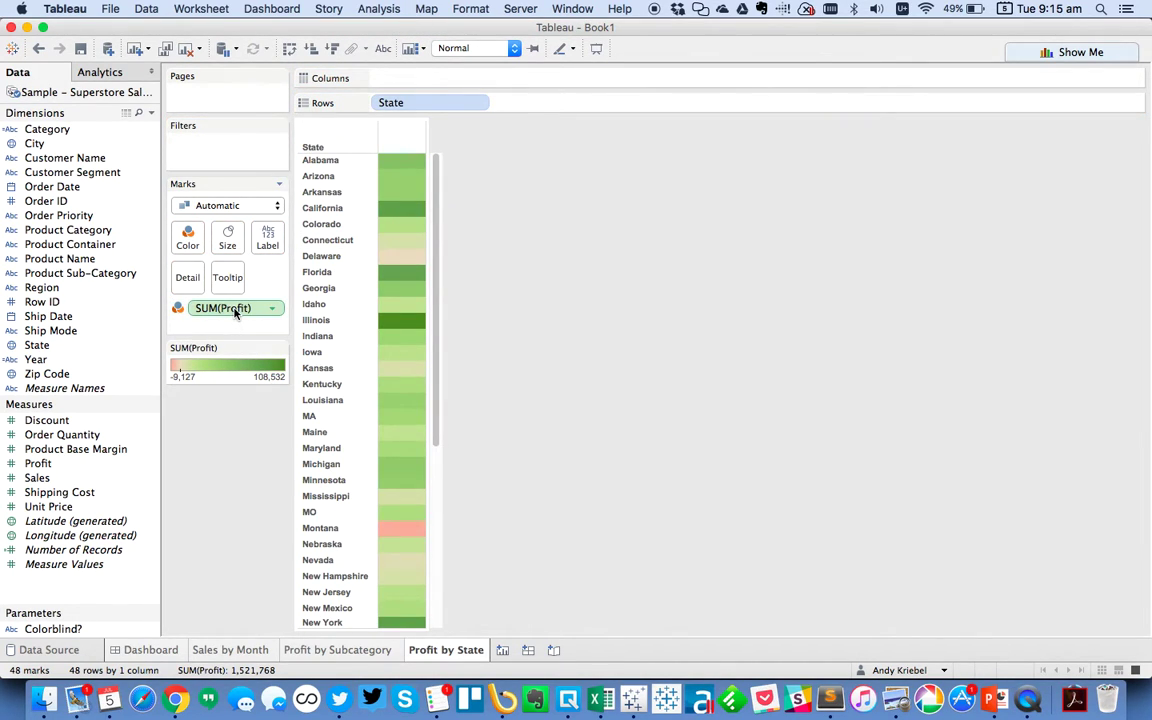
pyautogui.moveTo(235, 313); pyautogui.dragTo(420, 80)
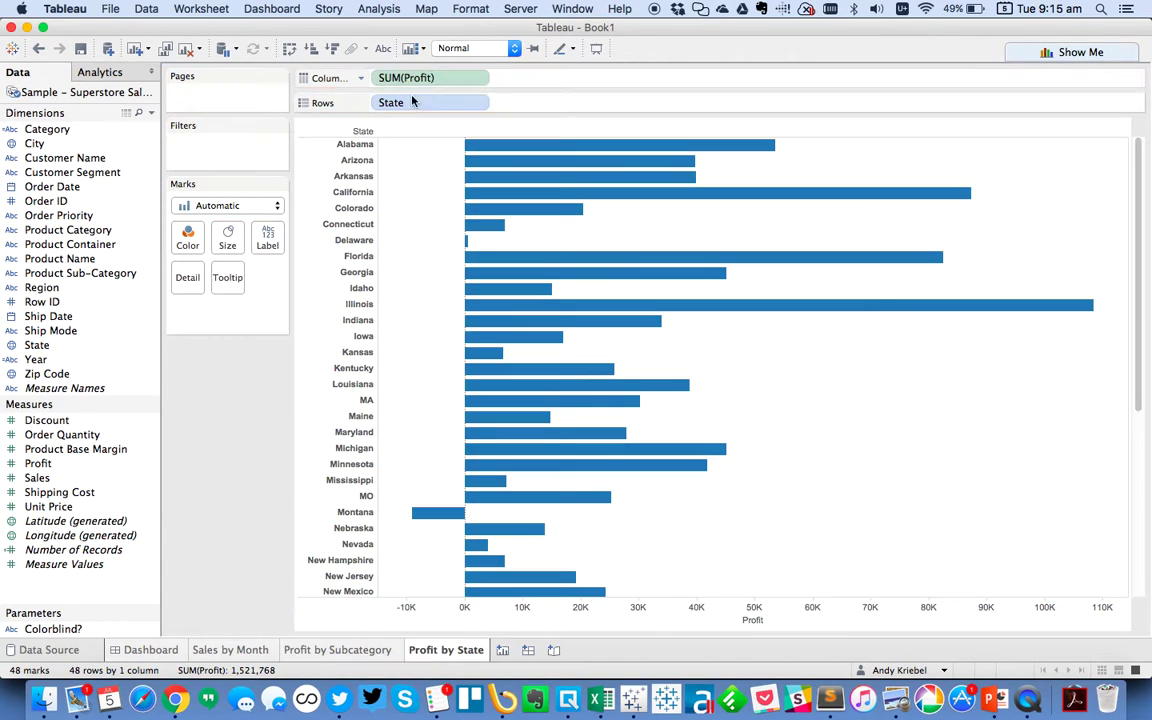
pyautogui.click(311, 49)
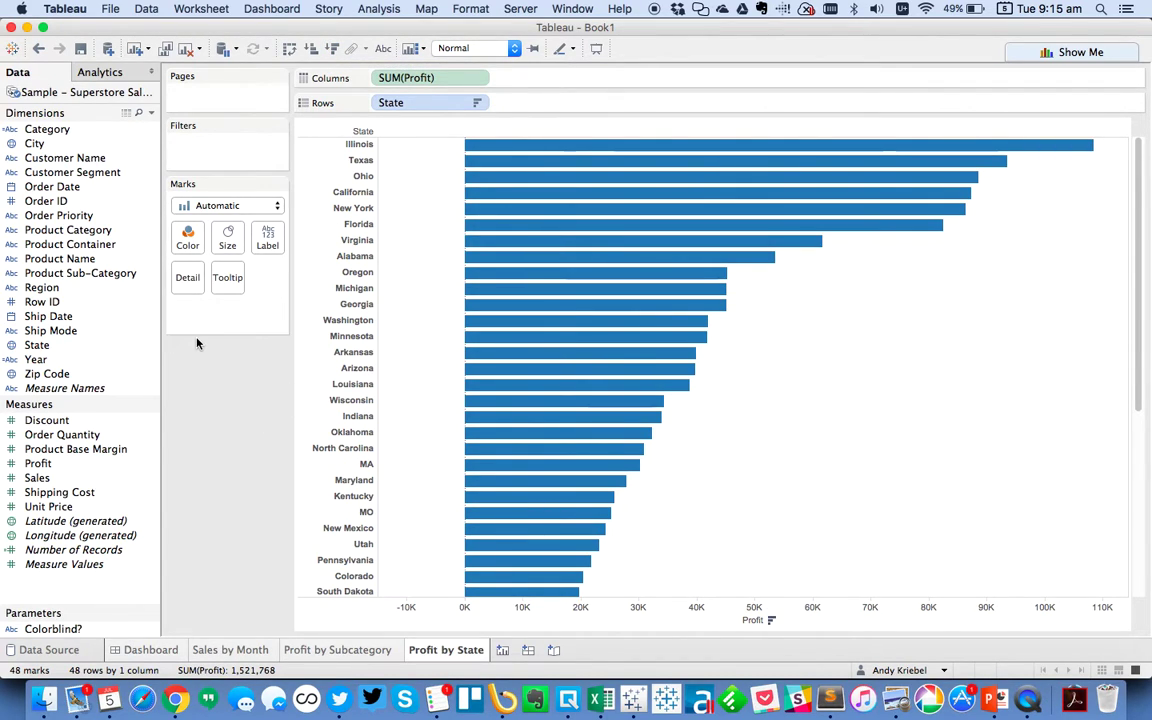
# - Drop Region on Color for the state bars and rename the Profit by State sheet to 'Profit by Region'
pyautogui.moveTo(63, 289); pyautogui.dragTo(187, 232)
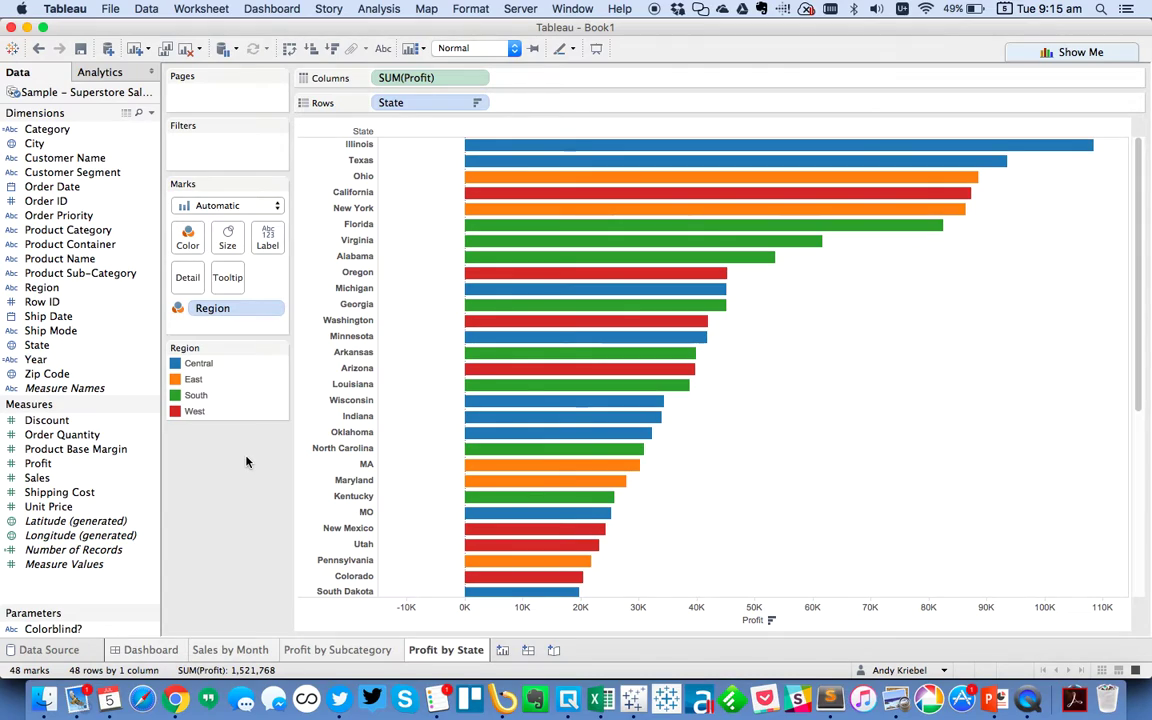
pyautogui.doubleClick(445, 652)
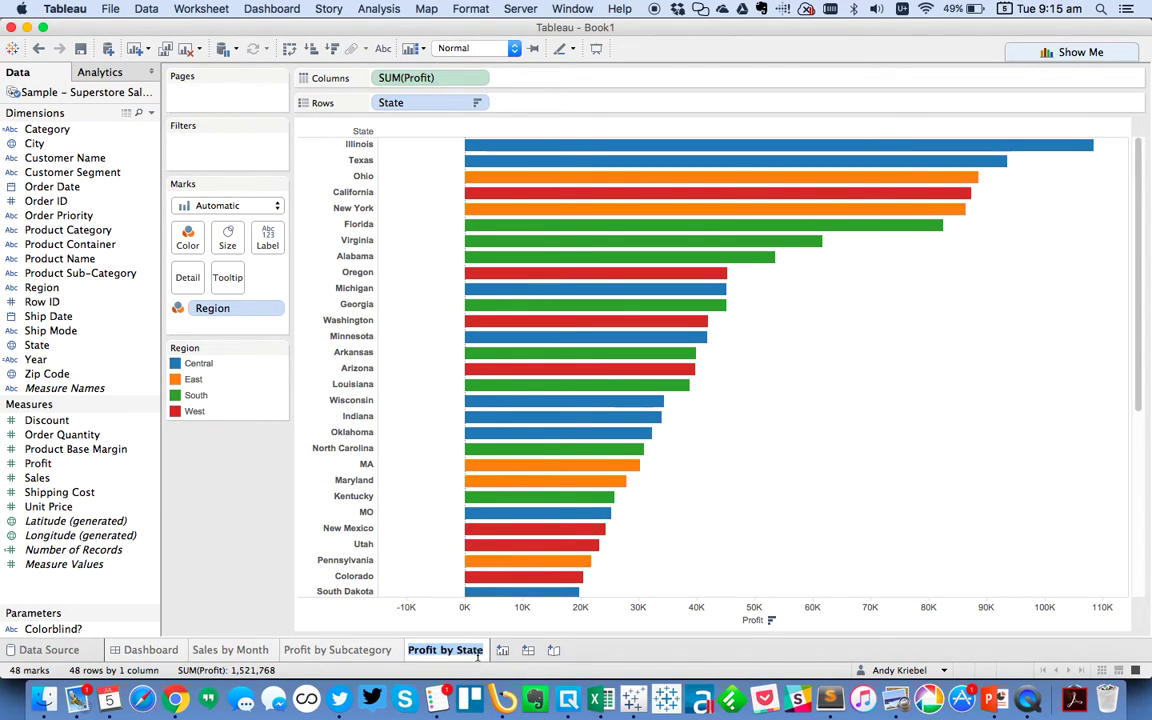
pyautogui.doubleClick(470, 651)
pyautogui.write('Region')
pyautogui.press('Return')
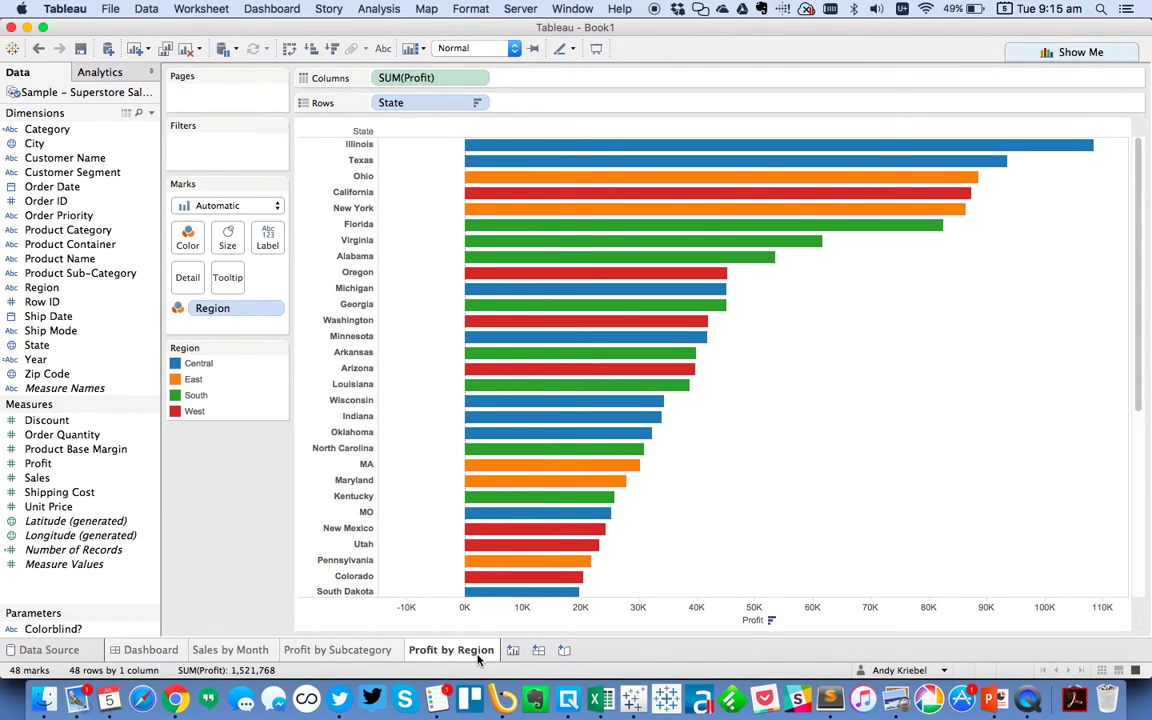
# - Create a calculated field named Regions with the formula [Region]+[Colorblind?]
pyautogui.click(58, 289)
pyautogui.rightClick(58, 289)
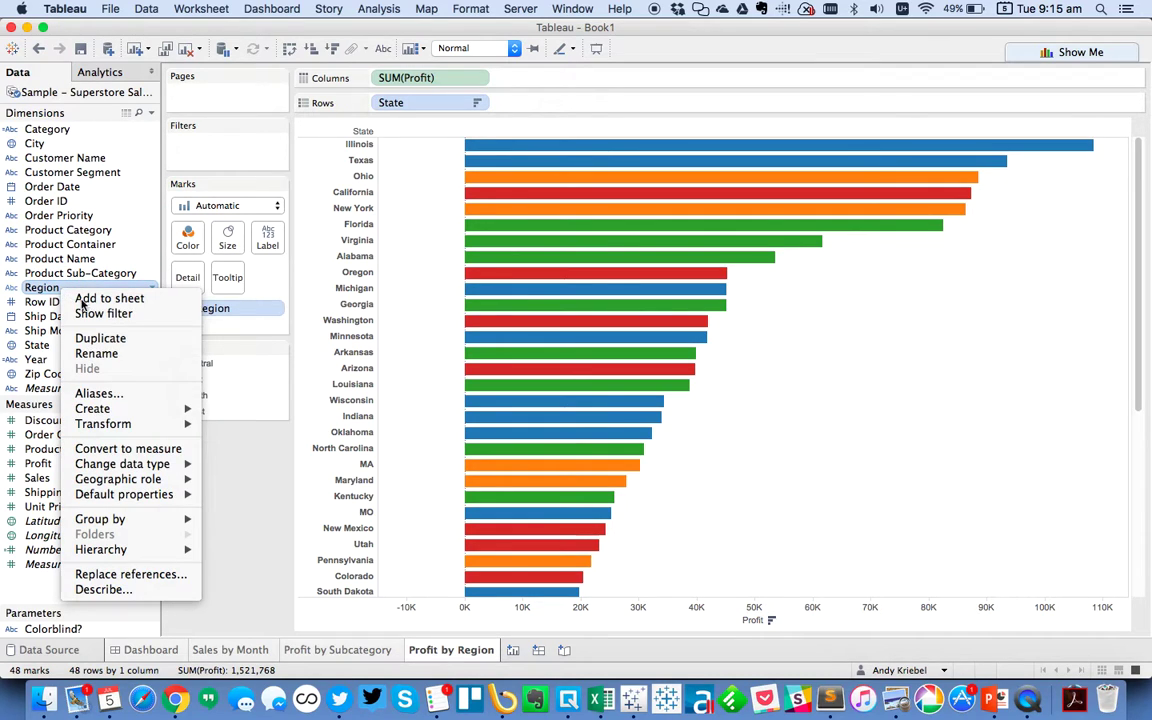
pyautogui.moveTo(155, 406)
pyautogui.click(228, 411)
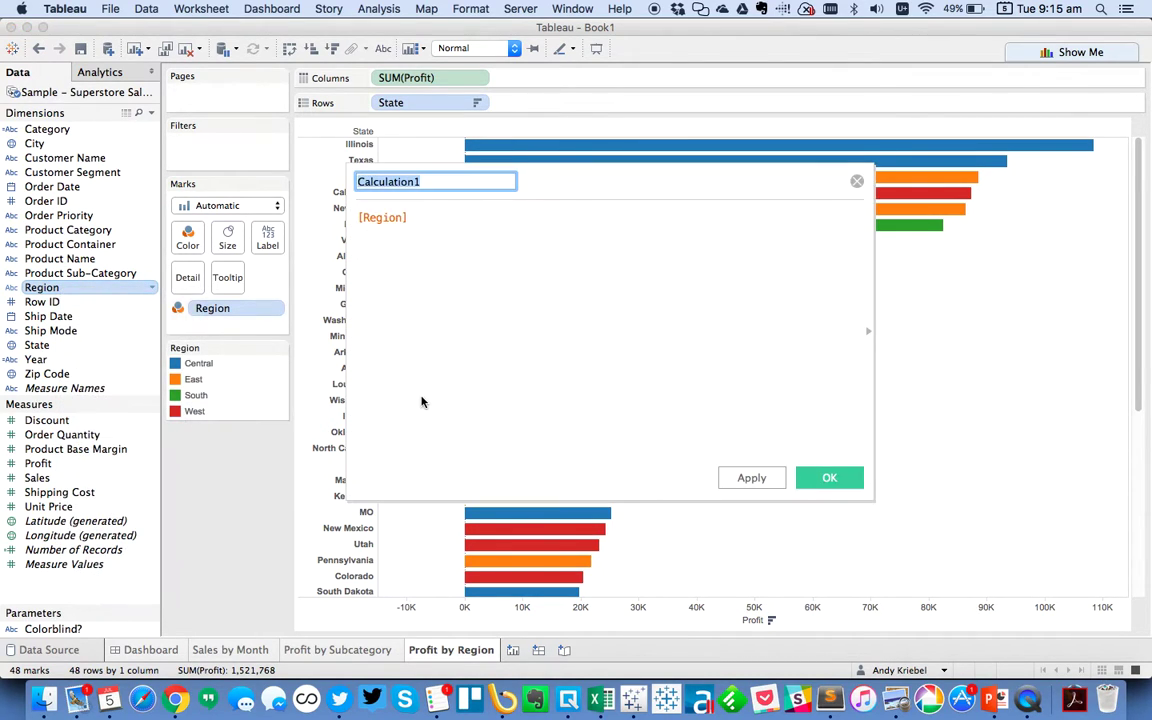
pyautogui.write('Regions')
pyautogui.press('Tab')
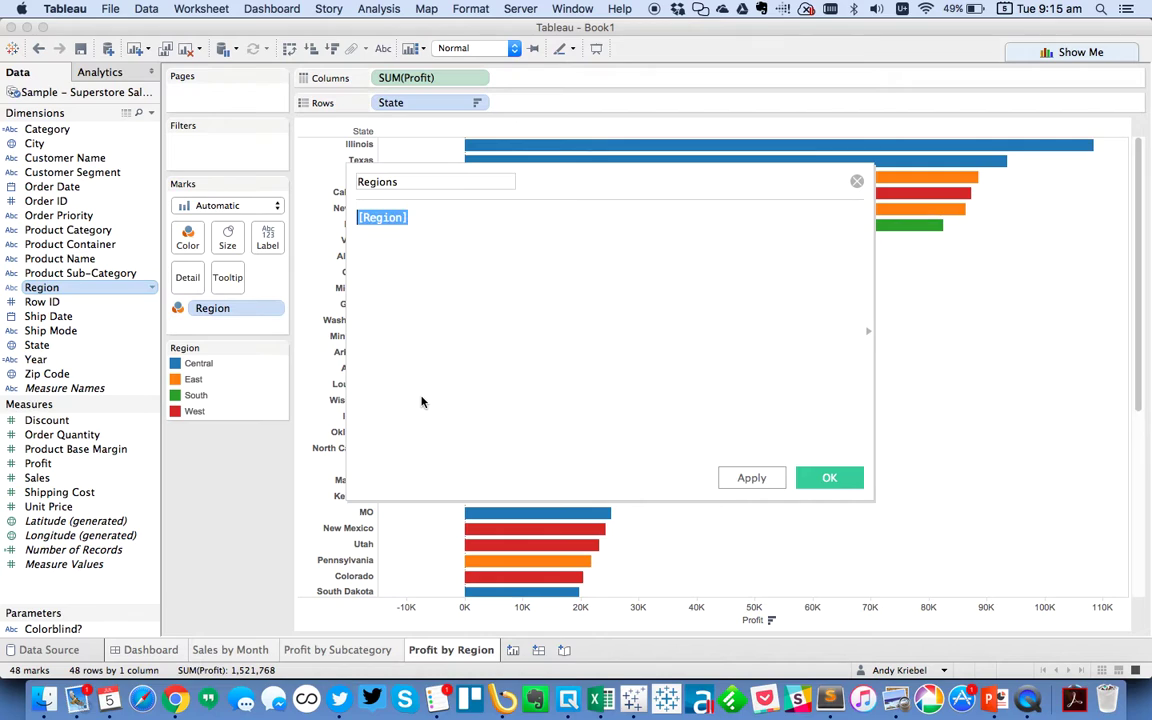
pyautogui.write('+co')
pyautogui.press('Return')
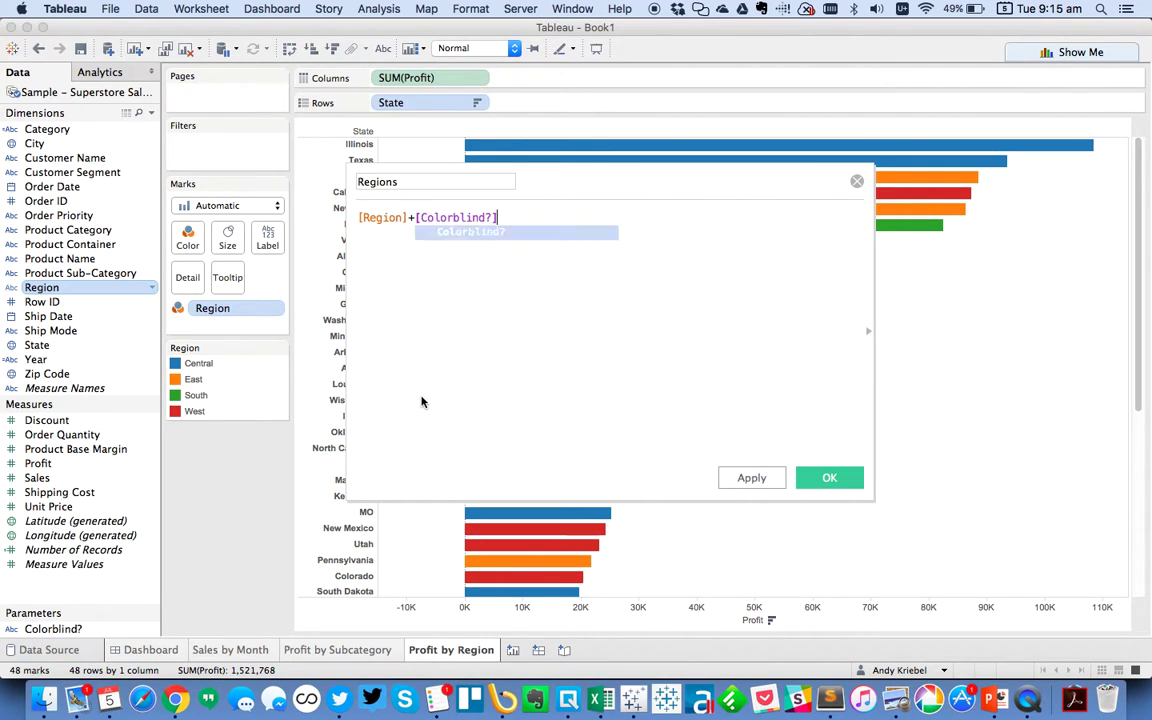
pyautogui.click(825, 477)
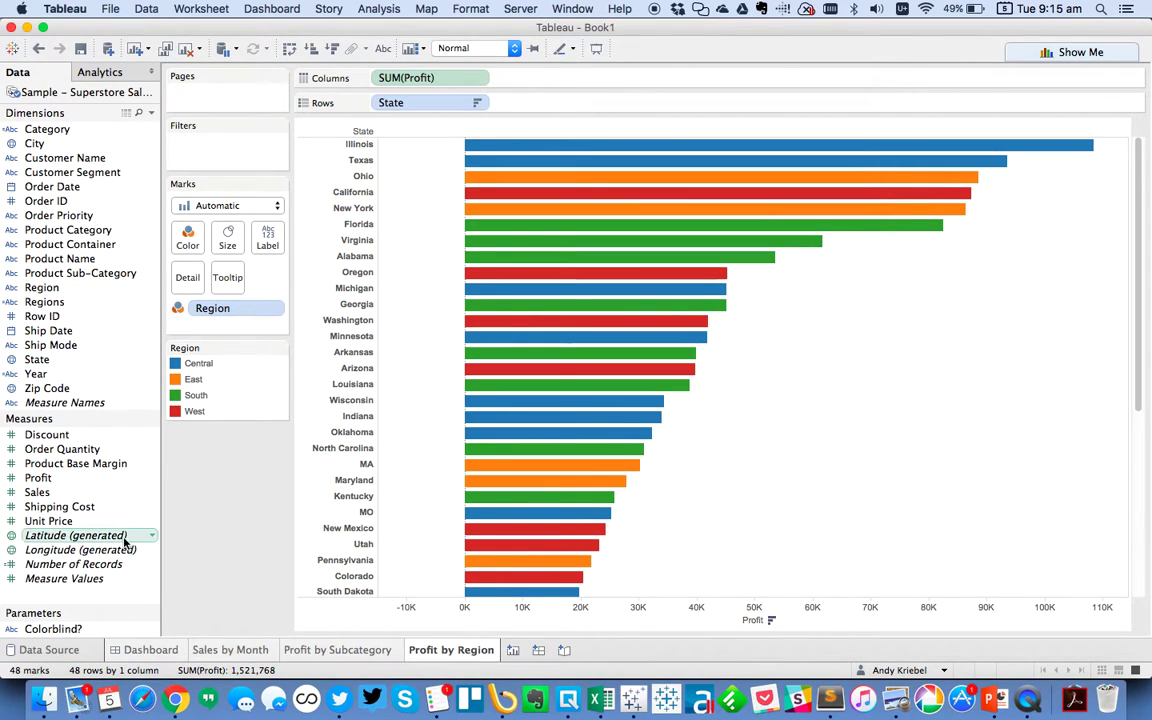
# - Show the Colorblind? parameter control and colour the state bars by Regions
pyautogui.rightClick(68, 627)
pyautogui.click(110, 369)
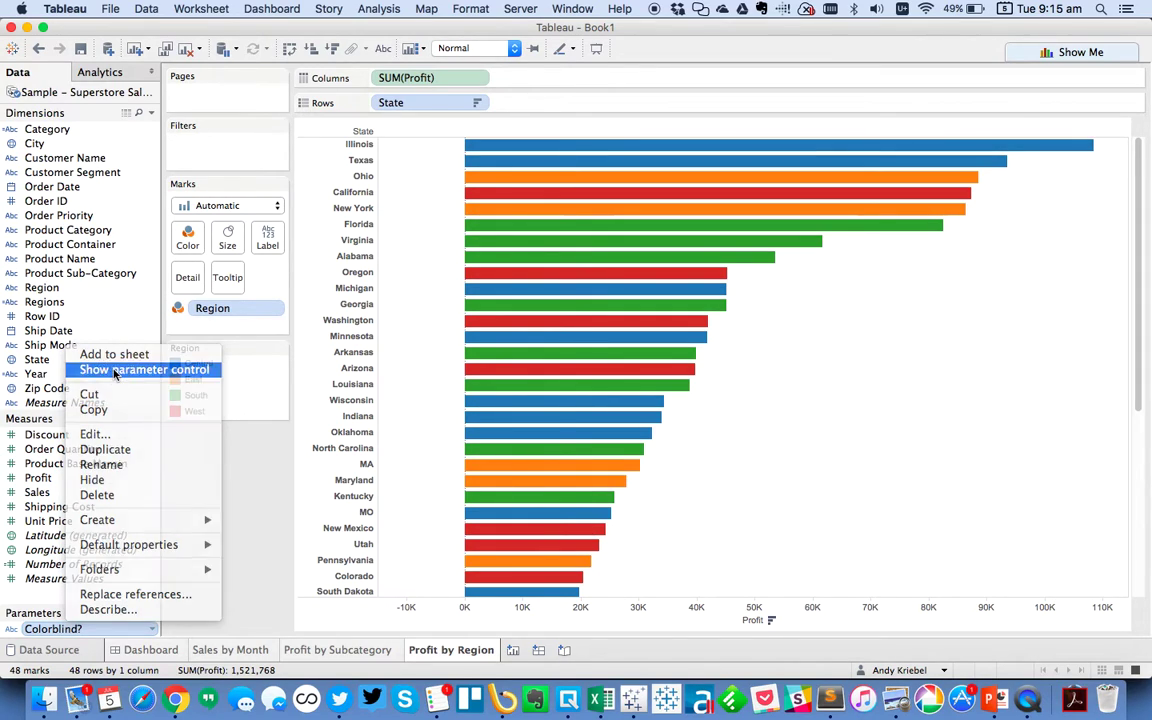
pyautogui.moveTo(62, 308); pyautogui.dragTo(226, 313)
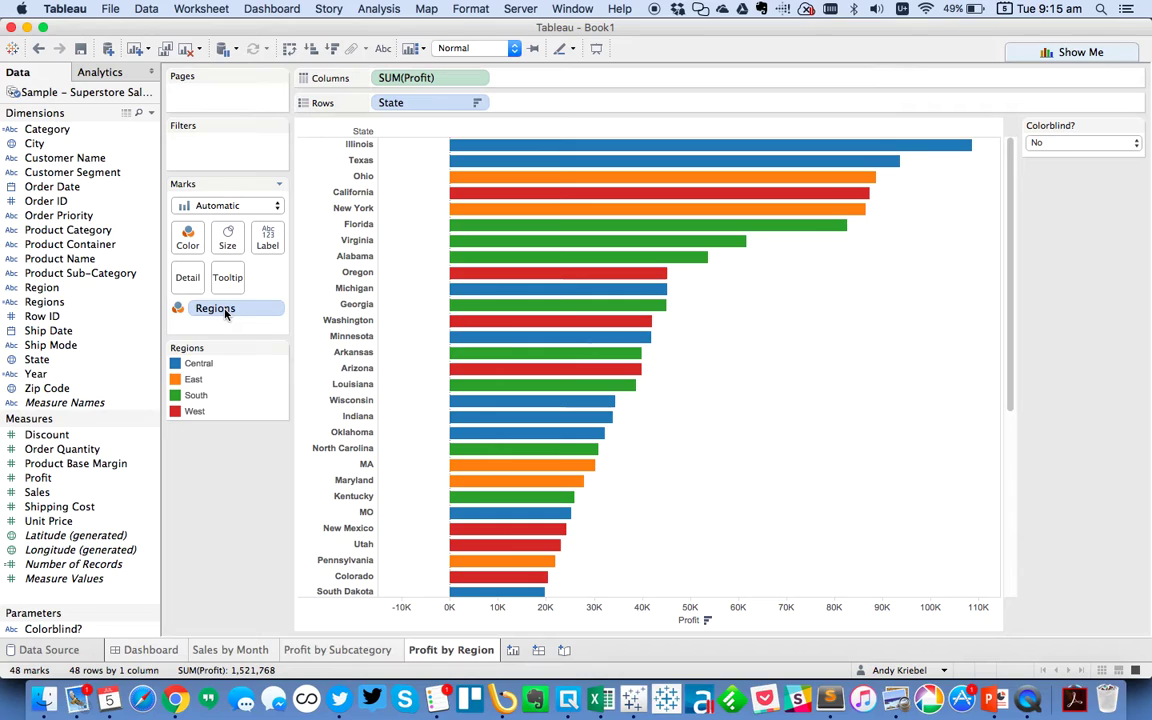
# - Switch Colorblind? to Yes and assign the Color Blind 10 palette to the Regions legend colours
pyautogui.click(1046, 143)
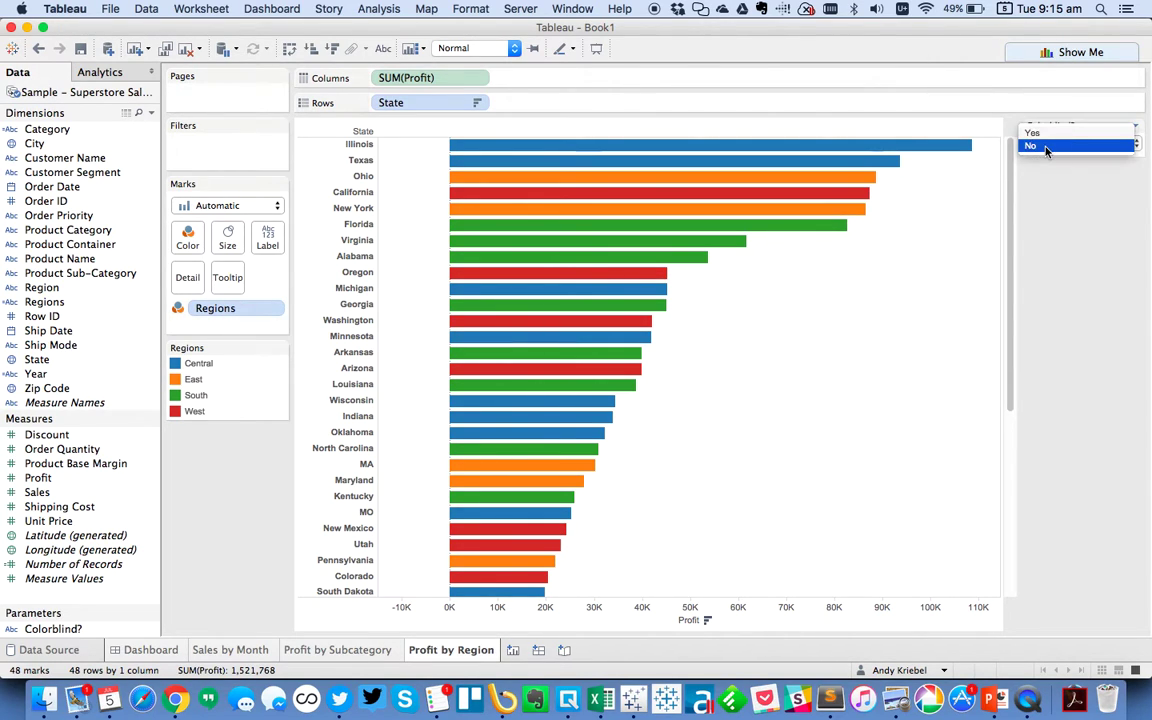
pyautogui.click(1045, 137)
pyautogui.doubleClick(262, 348)
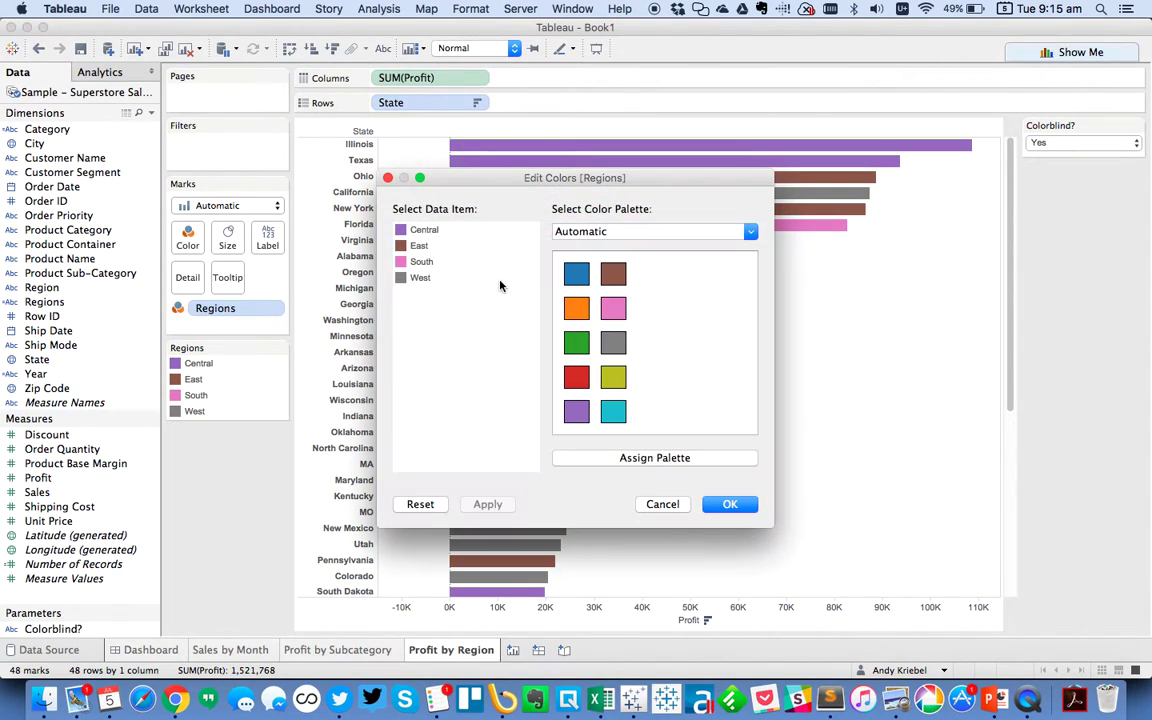
pyautogui.click(596, 233)
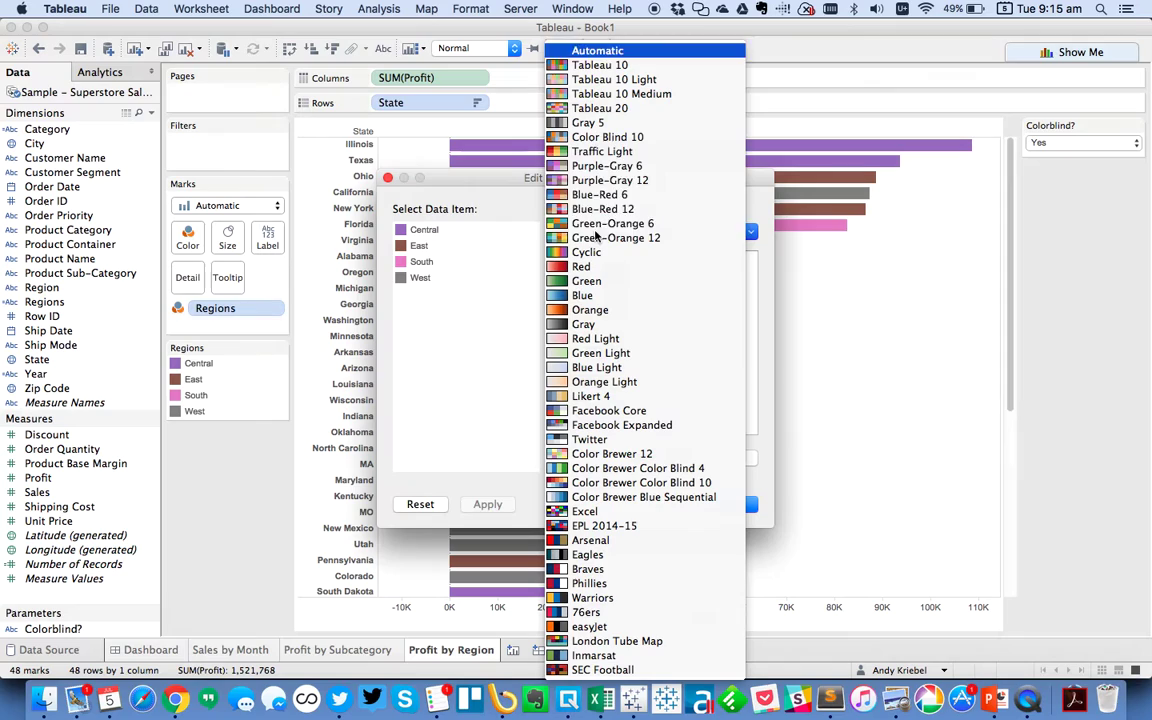
pyautogui.click(630, 137)
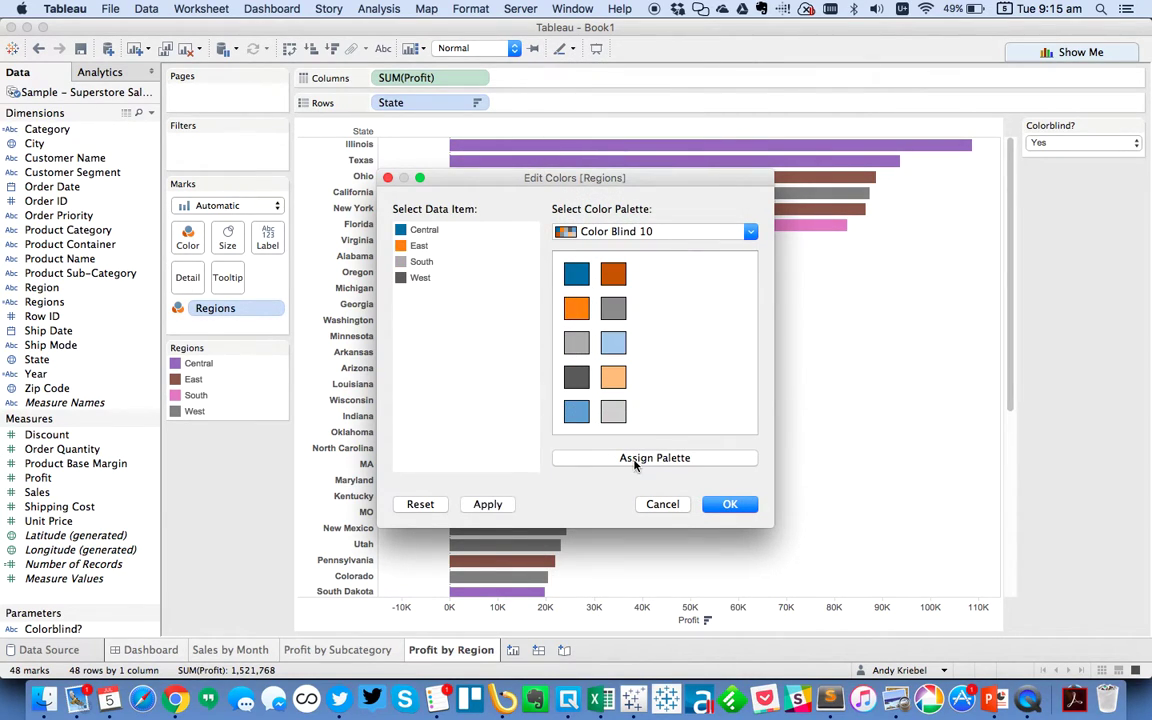
pyautogui.click(728, 505)
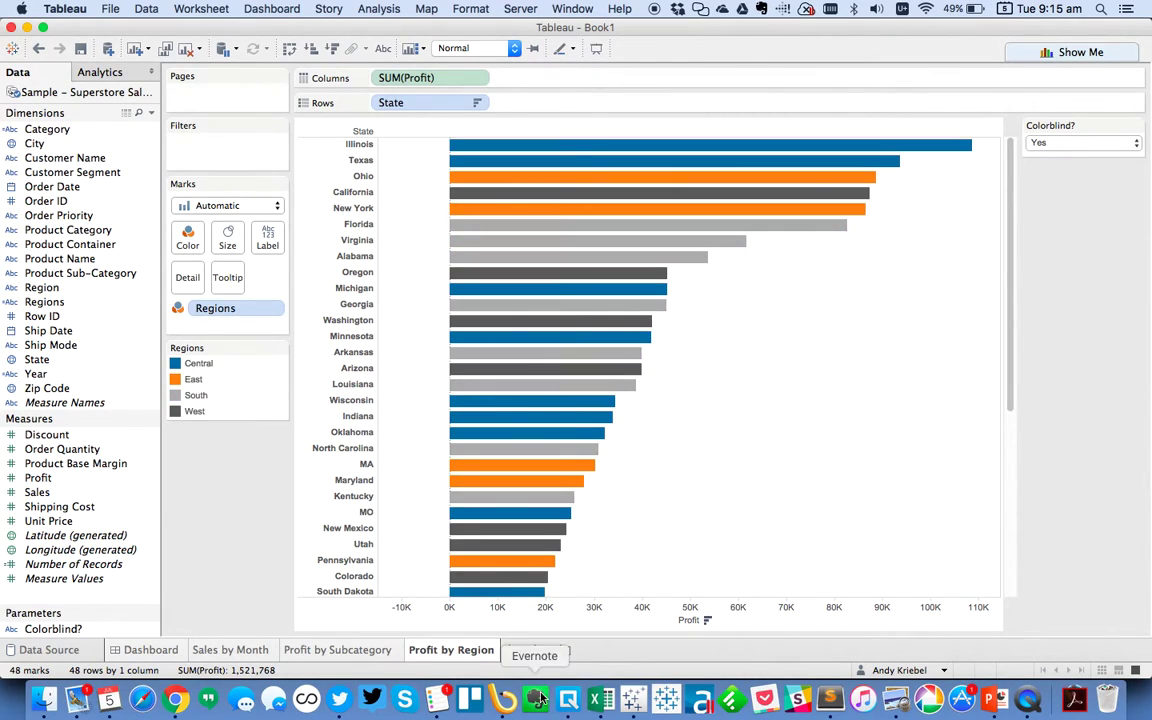
# - On the dashboard, place Sales by Month with Profit by Subcategory beside it
pyautogui.click(150, 650)
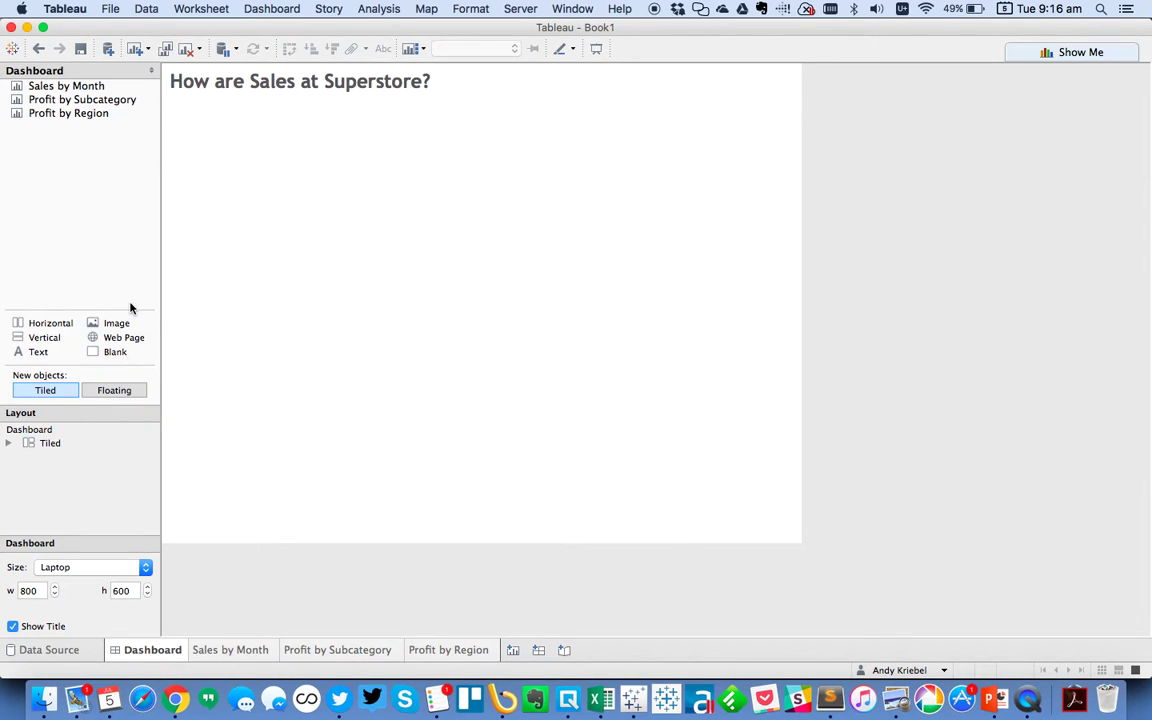
pyautogui.moveTo(60, 86)
pyautogui.mouseDown()
pyautogui.moveTo(305, 178)
pyautogui.moveTo(280, 178)
pyautogui.mouseUp()
pyautogui.moveTo(118, 100); pyautogui.dragTo(113, 110)
pyautogui.click(342, 437)
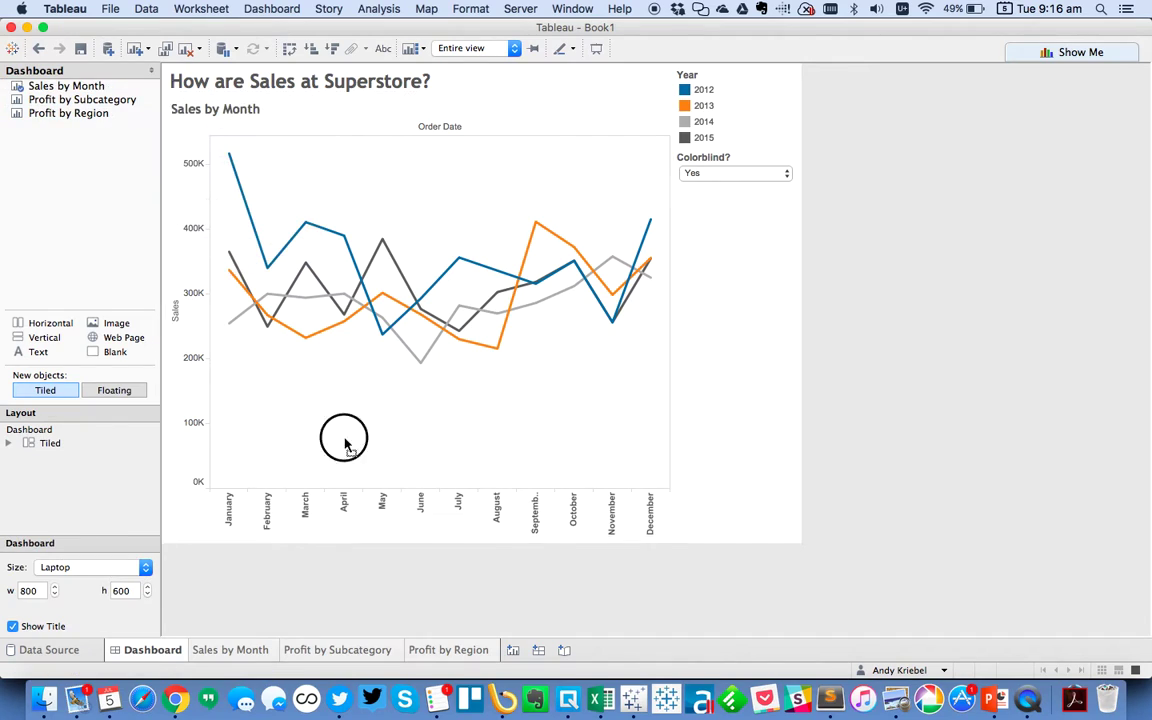
pyautogui.doubleClick(82, 99)
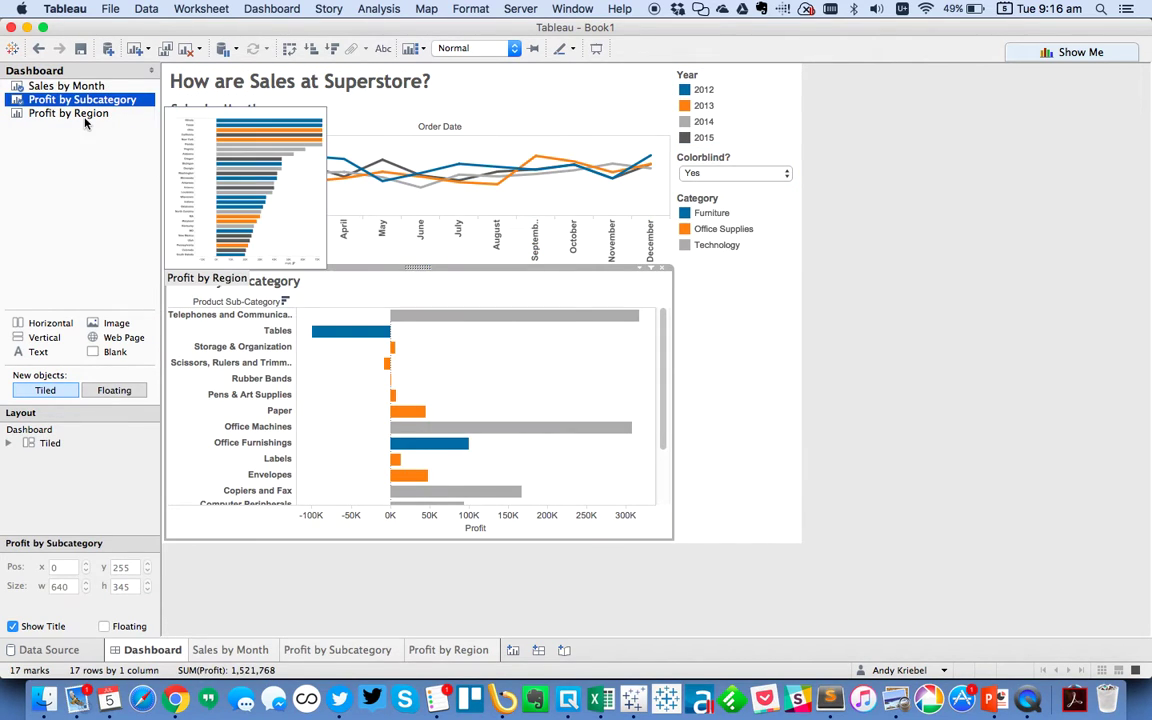
pyautogui.moveTo(418, 268); pyautogui.dragTo(674, 298)
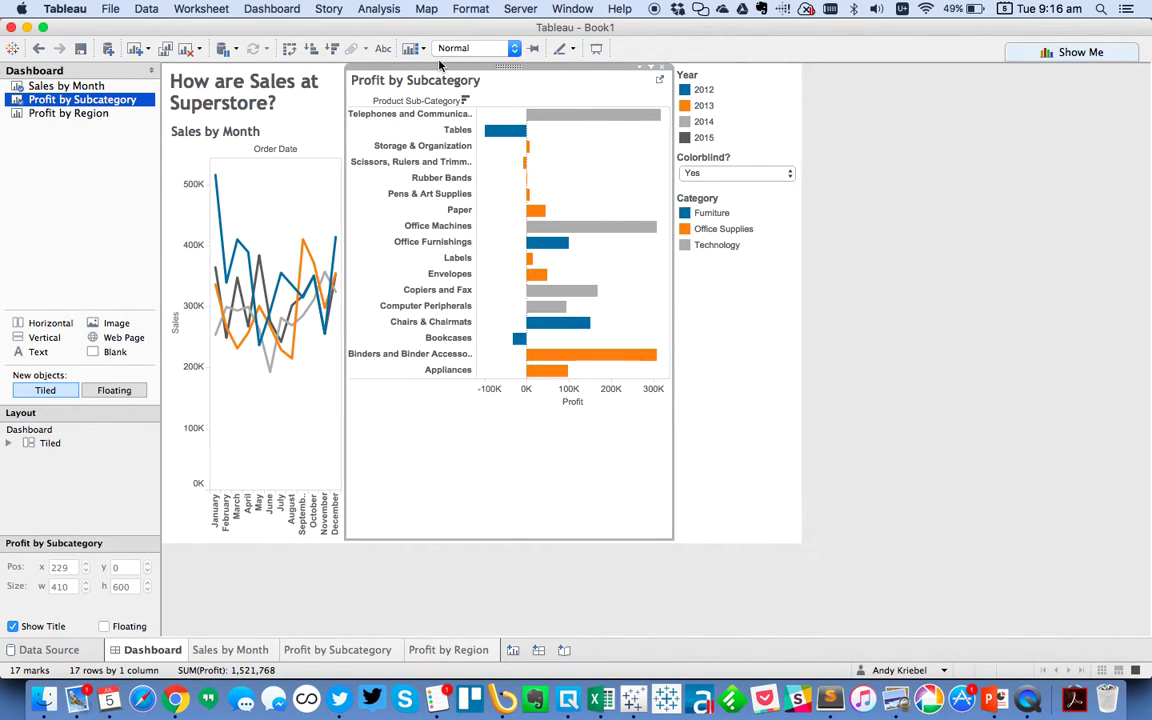
# - Stretch the title across the top row and add Profit by Region as a third column
pyautogui.click(264, 82)
pyautogui.moveTo(234, 60); pyautogui.dragTo(296, 72)
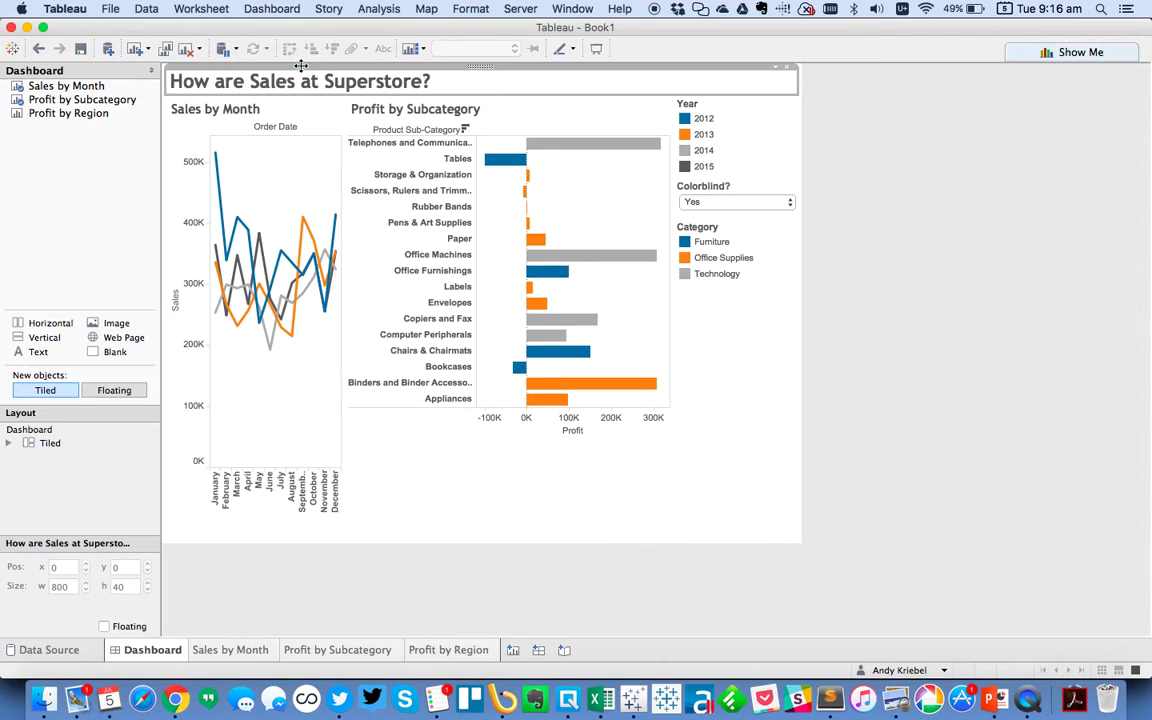
pyautogui.click(82, 194)
pyautogui.moveTo(75, 124); pyautogui.dragTo(526, 388)
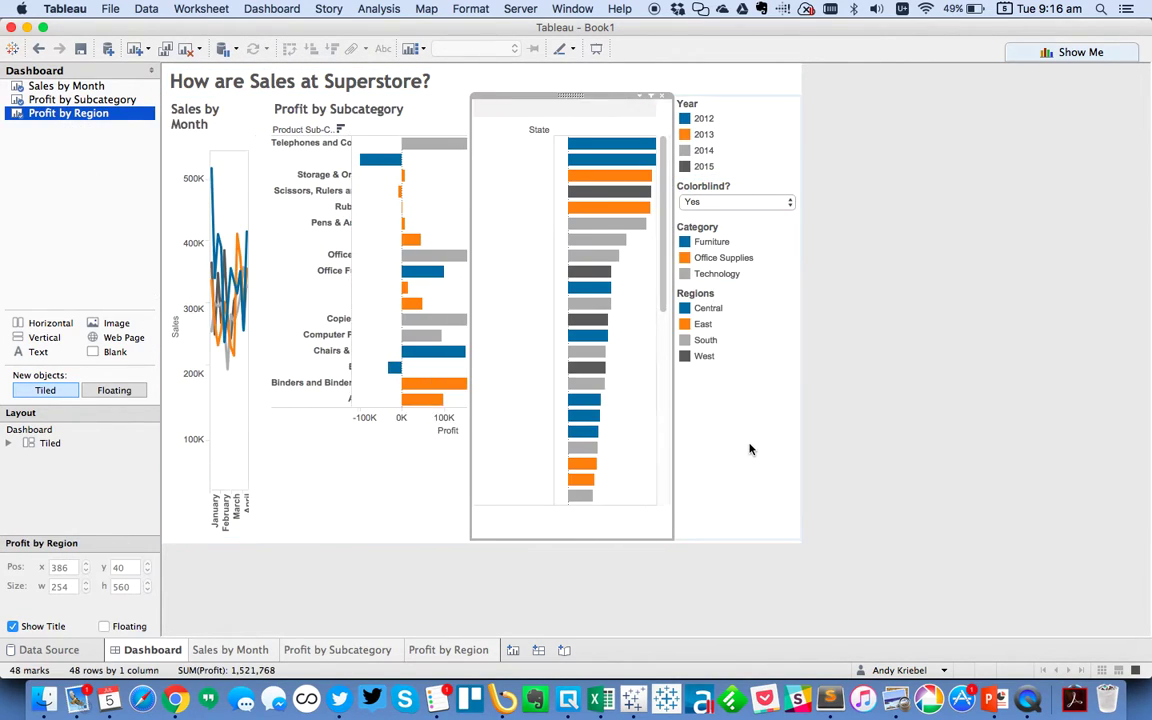
pyautogui.click(758, 408)
# - Move the Year legend below Sales by Month and pull the Category legend into the chart area
pyautogui.click(735, 110)
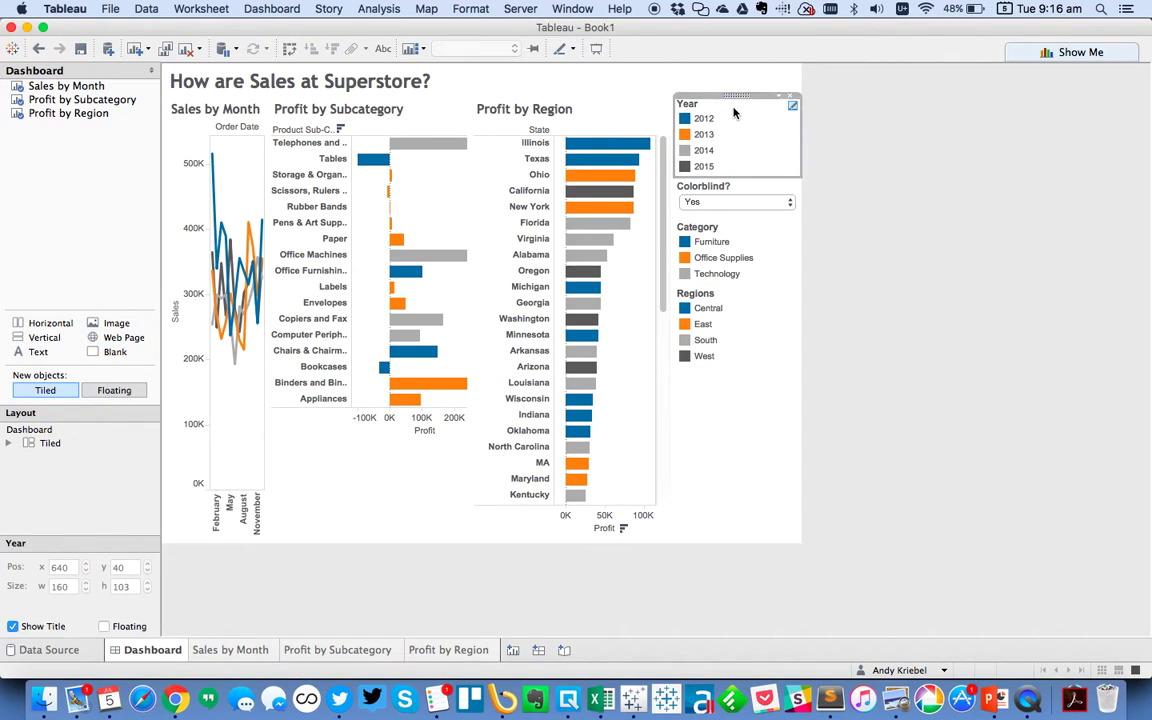
pyautogui.moveTo(734, 93); pyautogui.dragTo(210, 440)
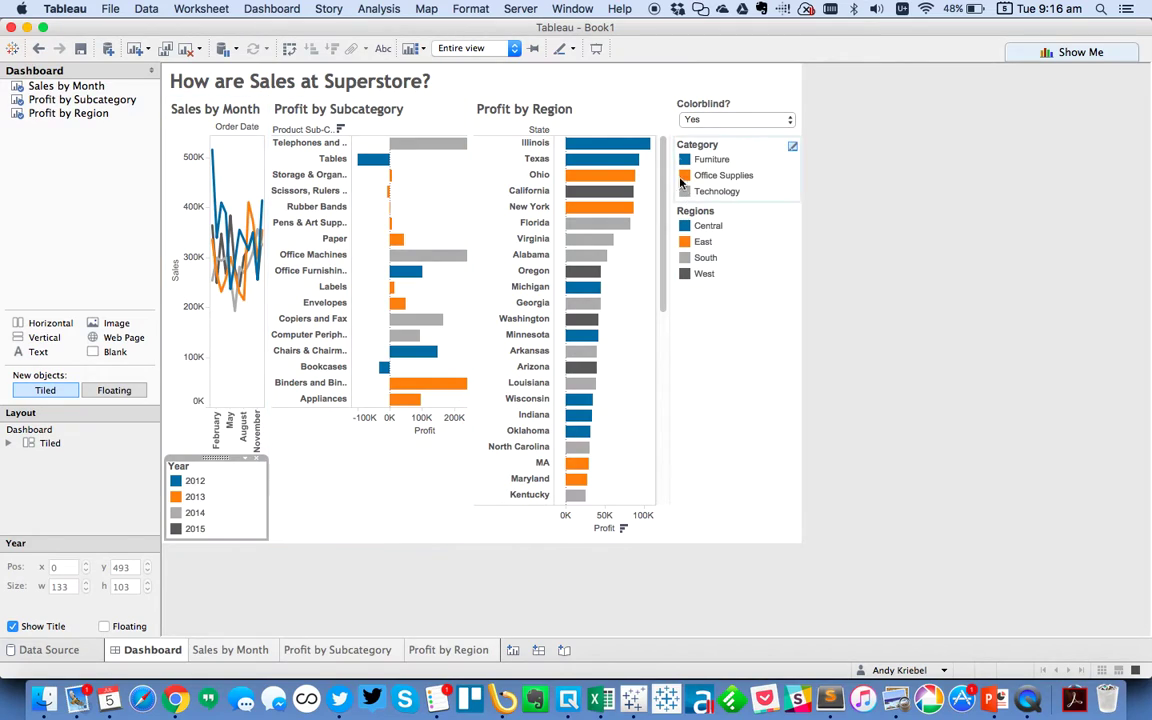
pyautogui.click(726, 154)
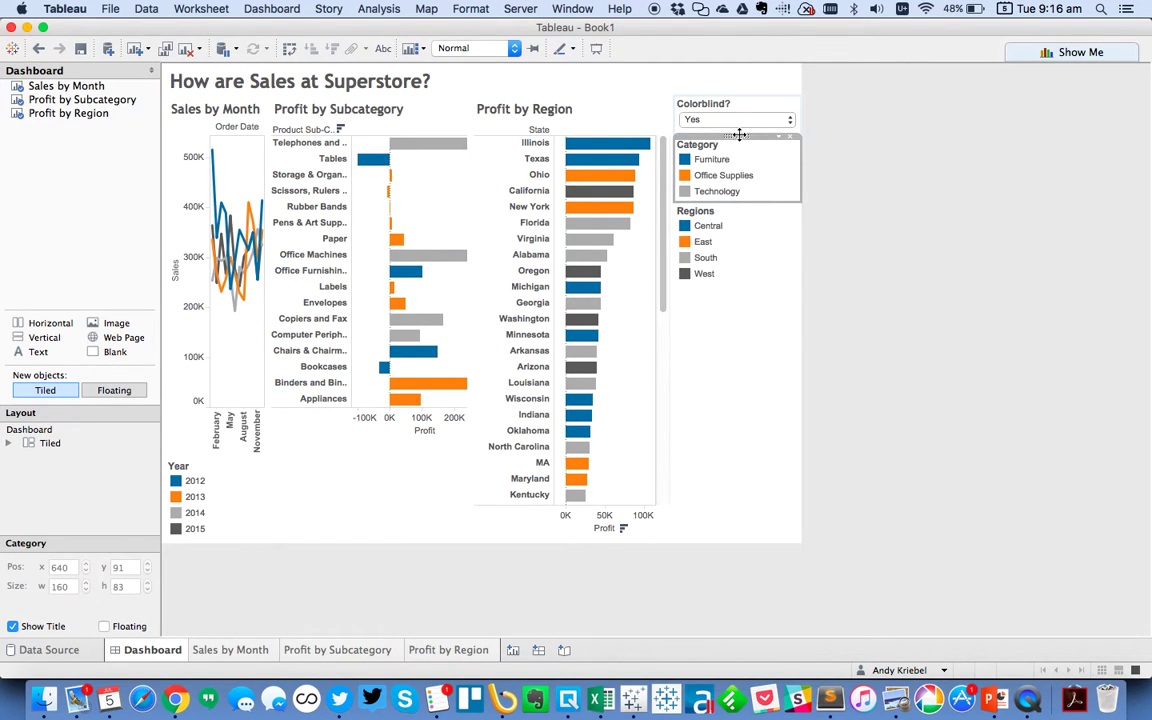
pyautogui.moveTo(738, 134); pyautogui.dragTo(367, 459)
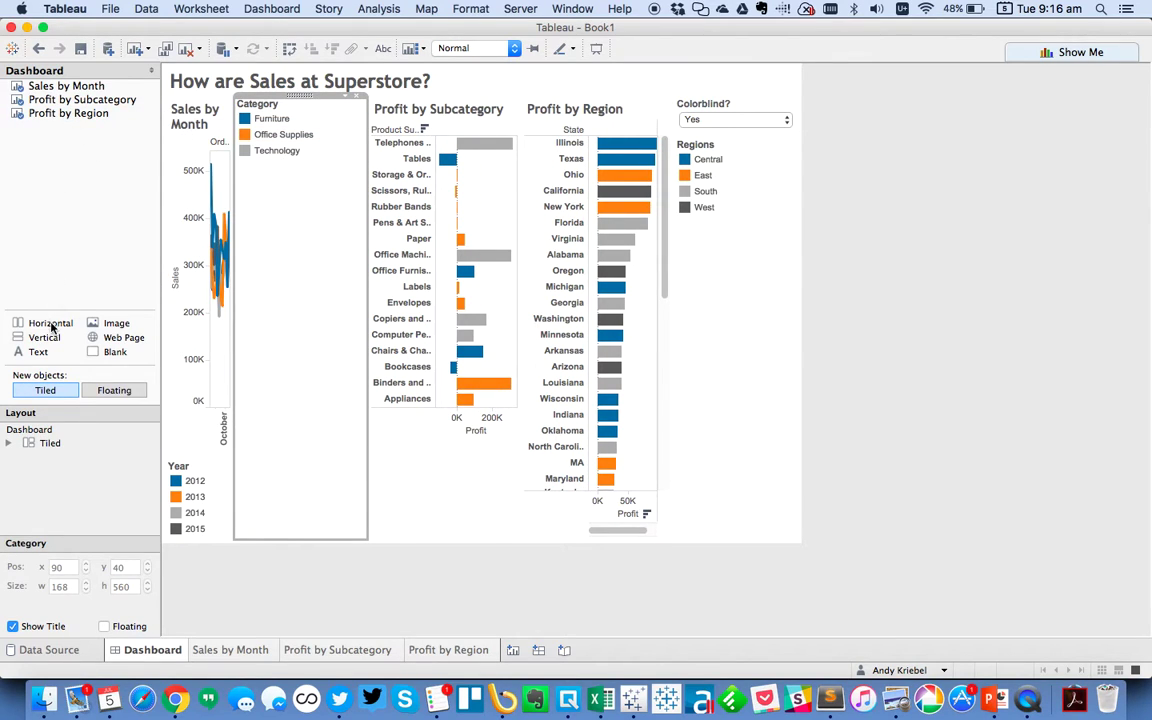
# - Stack Profit by Subcategory above the Category legend in a new vertical container
pyautogui.moveTo(50, 338); pyautogui.dragTo(363, 212)
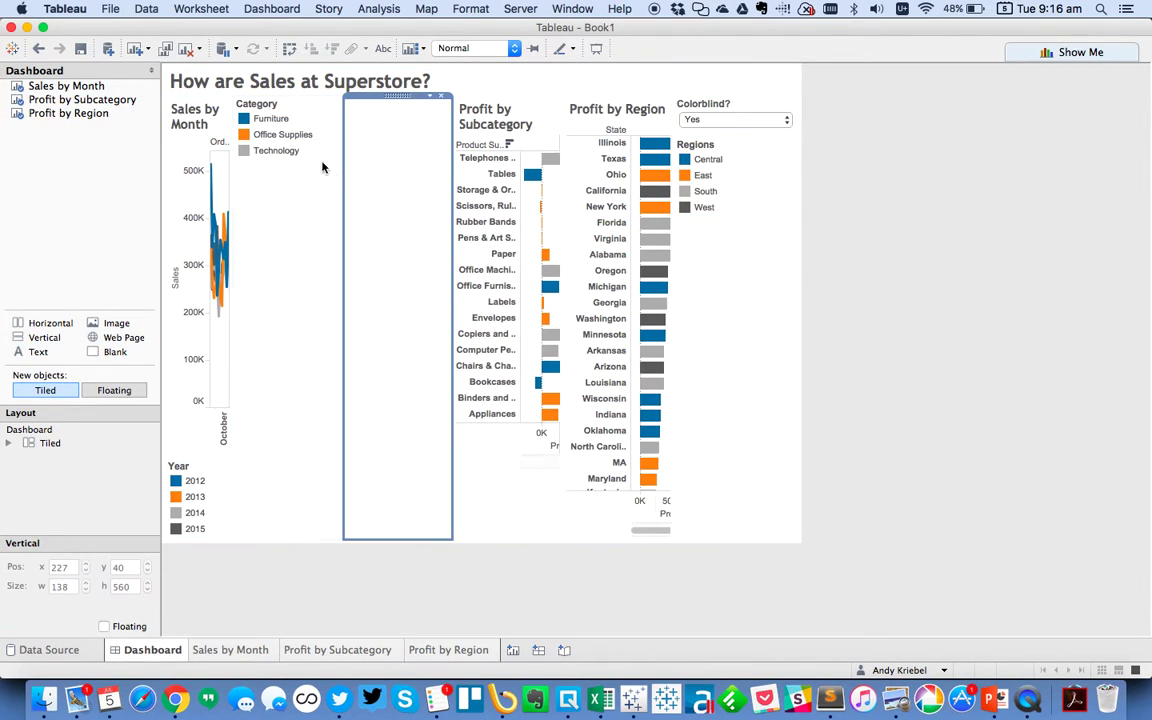
pyautogui.click(503, 110)
pyautogui.moveTo(501, 97); pyautogui.dragTo(385, 140)
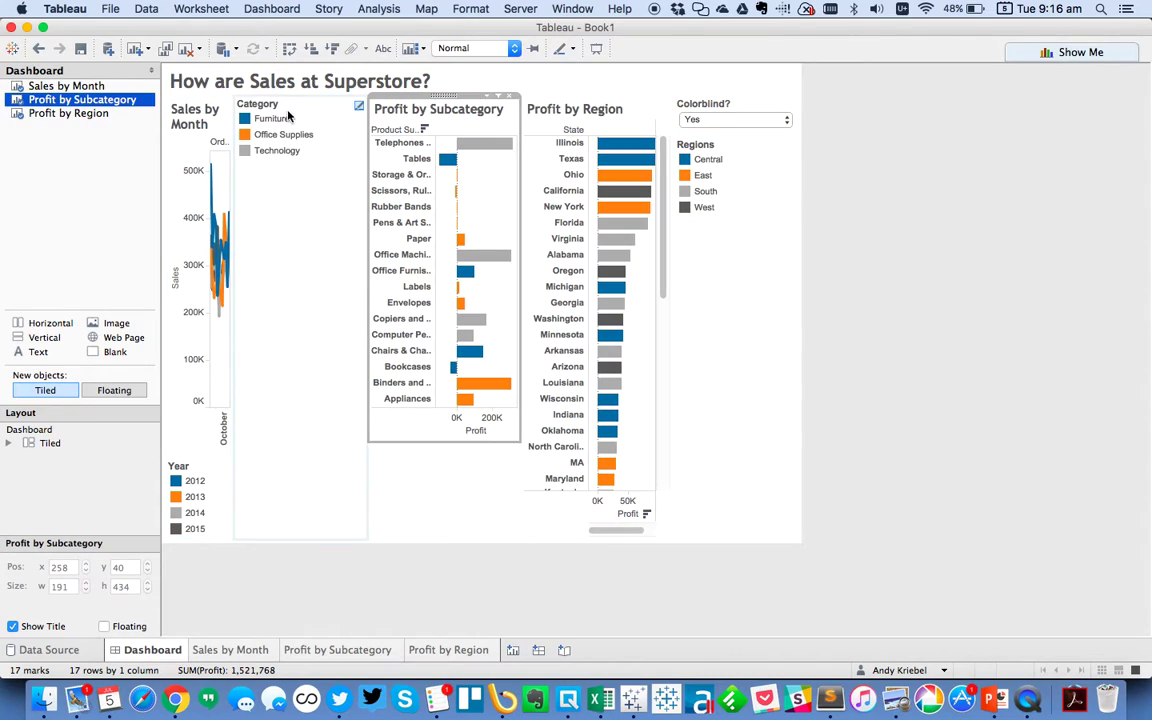
pyautogui.click(290, 105)
pyautogui.moveTo(300, 96); pyautogui.dragTo(465, 447)
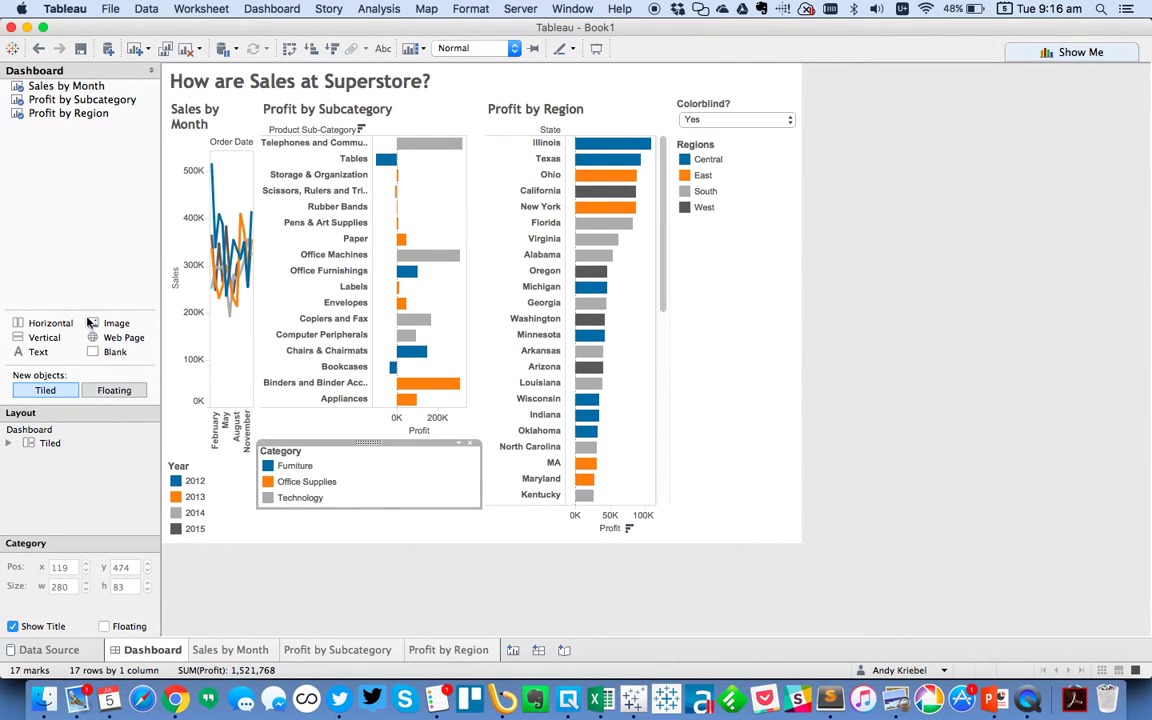
# - Stack Profit by Region above the Regions legend in another vertical container
pyautogui.moveTo(42, 340); pyautogui.dragTo(472, 242)
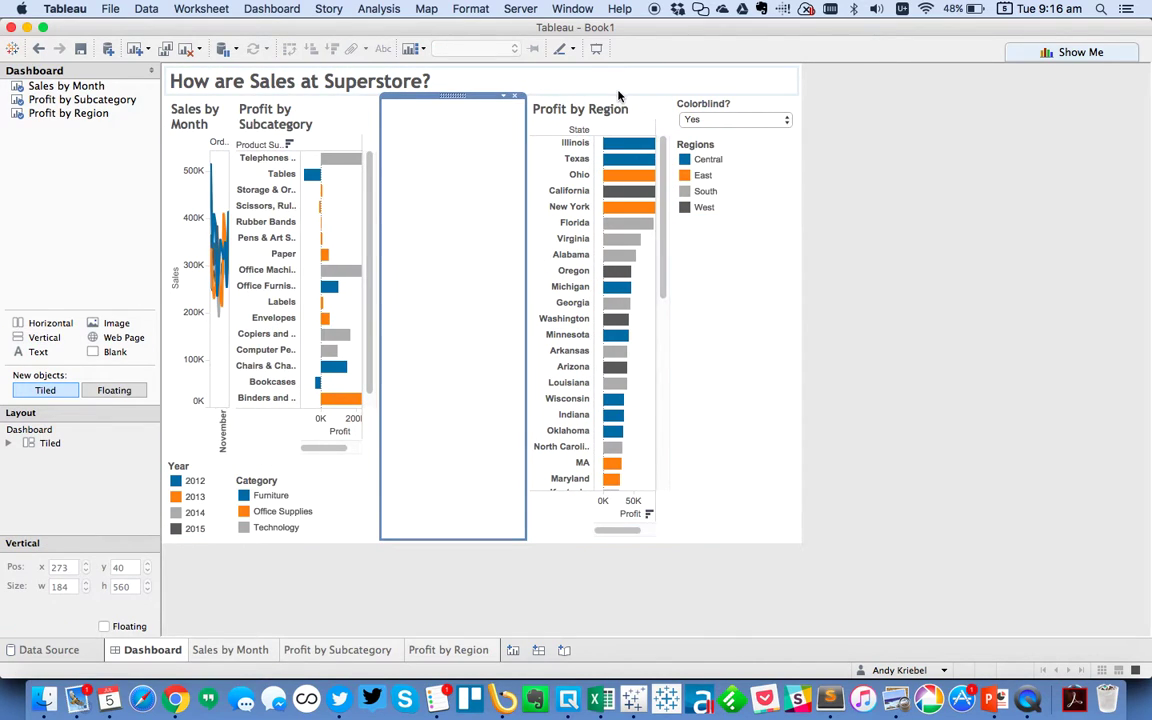
pyautogui.click(619, 111)
pyautogui.moveTo(595, 94); pyautogui.dragTo(472, 146)
pyautogui.click(737, 152)
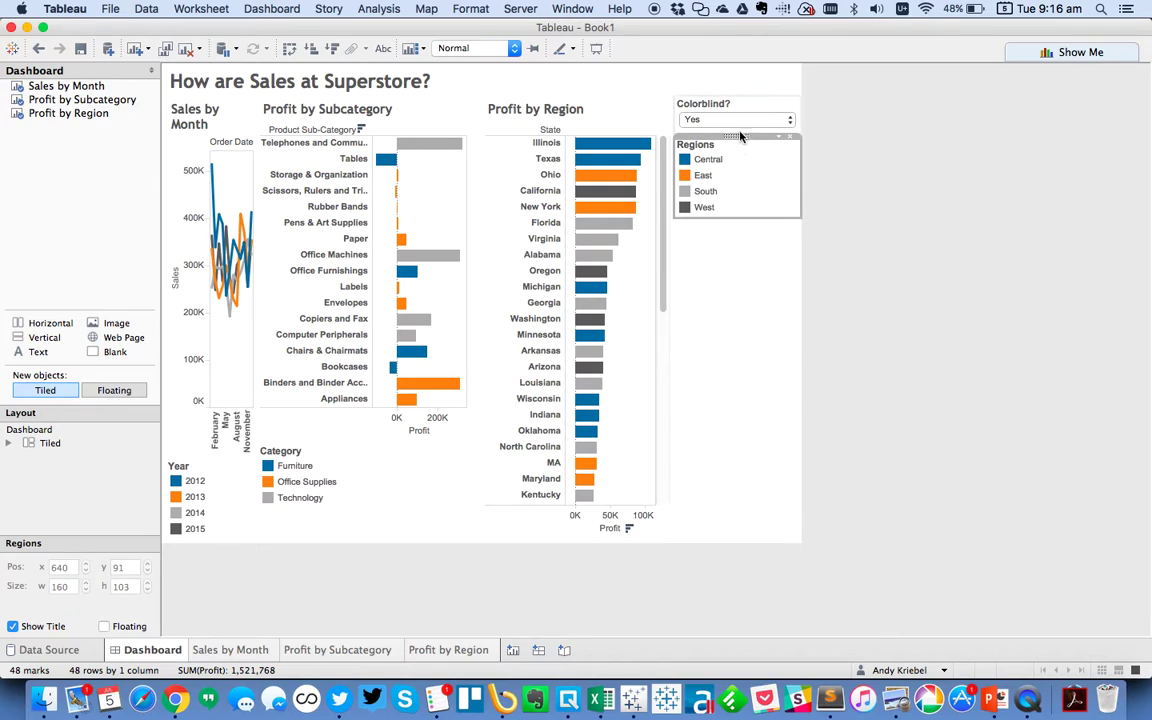
pyautogui.moveTo(738, 135); pyautogui.dragTo(530, 435)
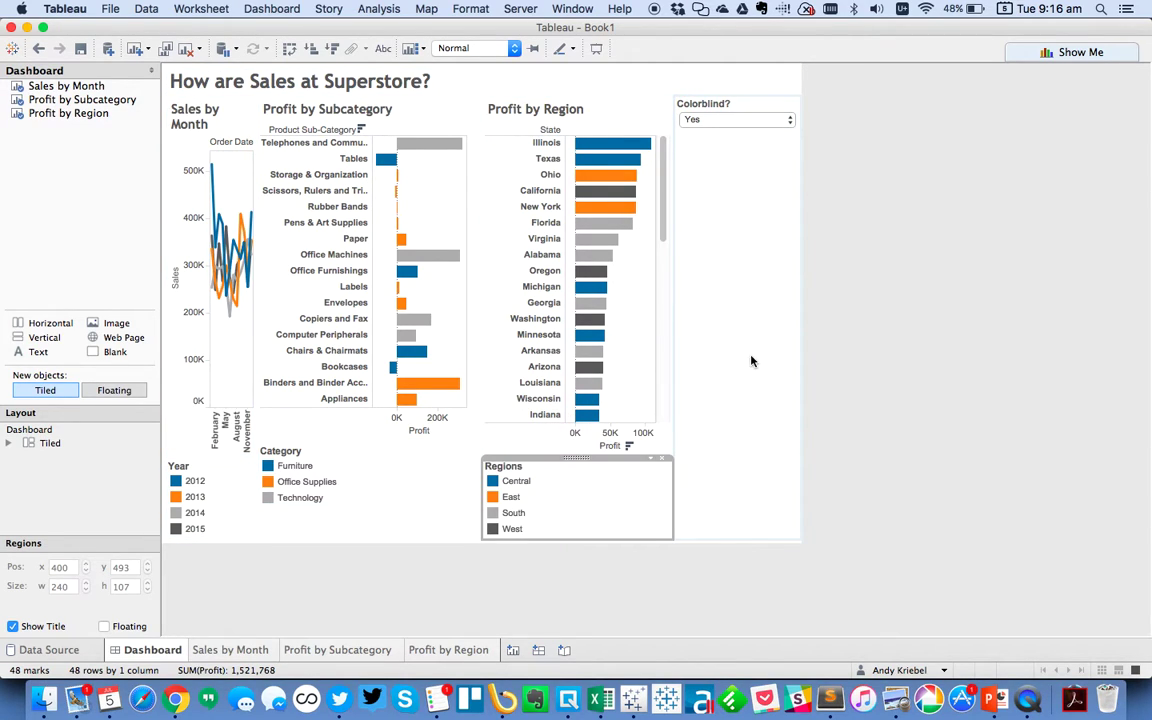
# - Put a narrowed Colorblind? control beside the title and make the title row taller
pyautogui.click(720, 104)
pyautogui.moveTo(730, 97); pyautogui.dragTo(735, 85)
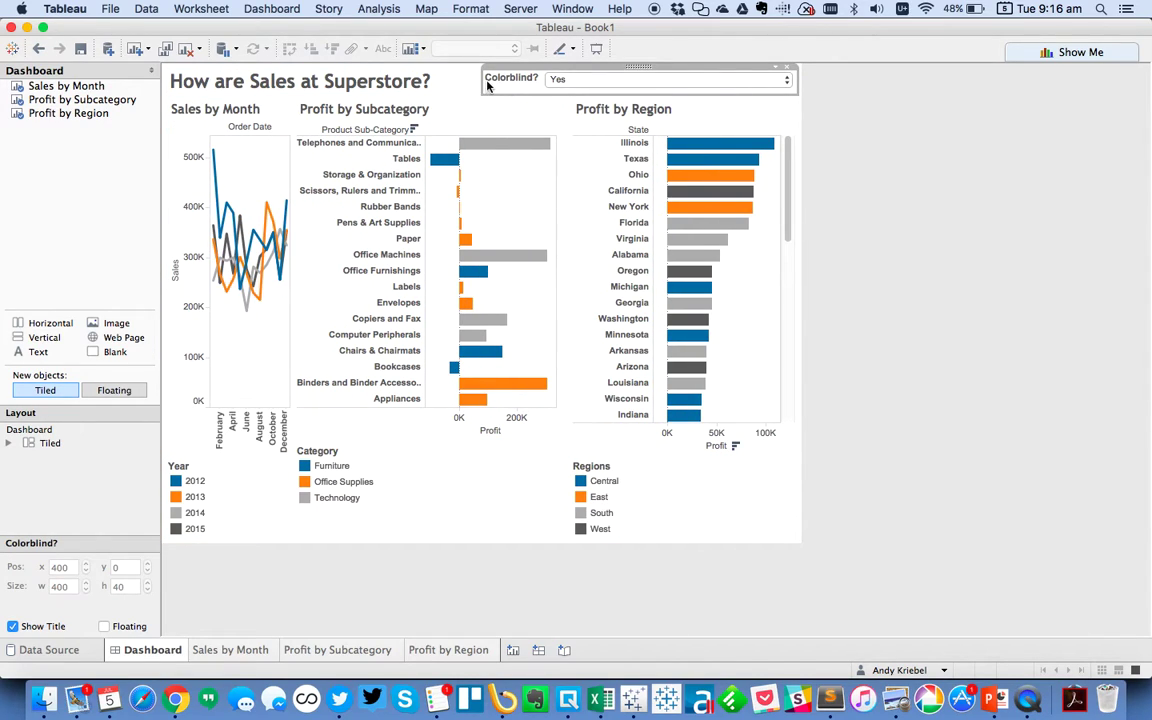
pyautogui.moveTo(481, 80); pyautogui.dragTo(644, 80)
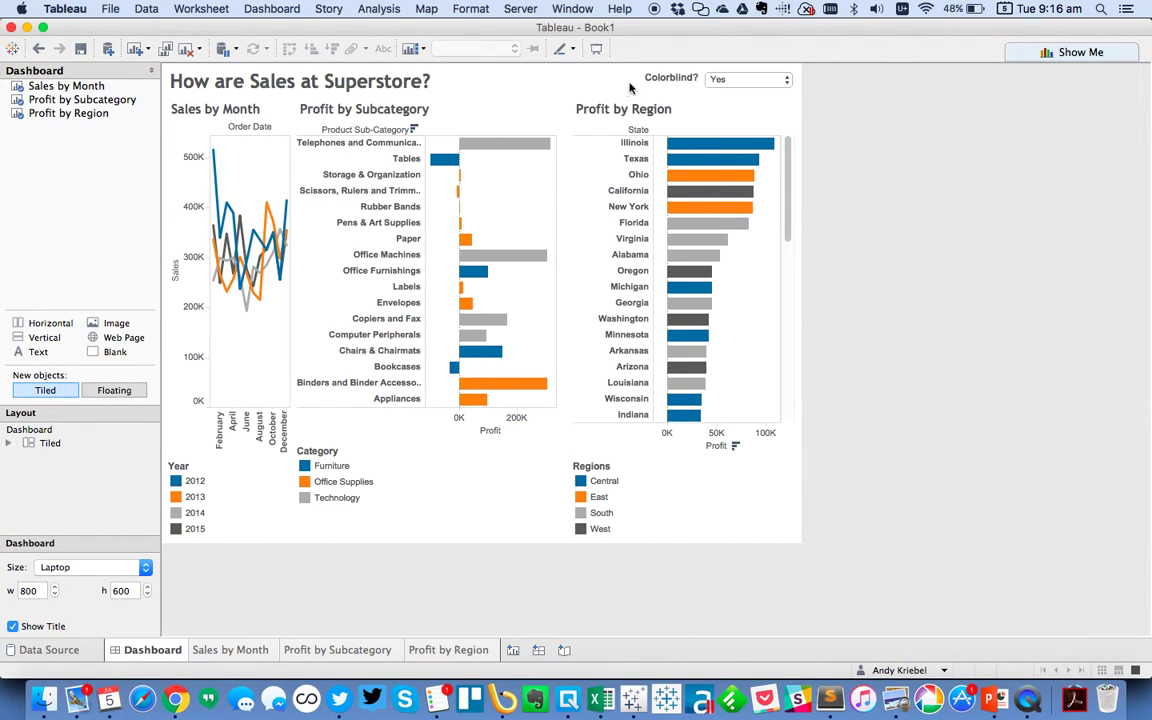
pyautogui.click(515, 90)
pyautogui.moveTo(515, 95); pyautogui.dragTo(516, 117)
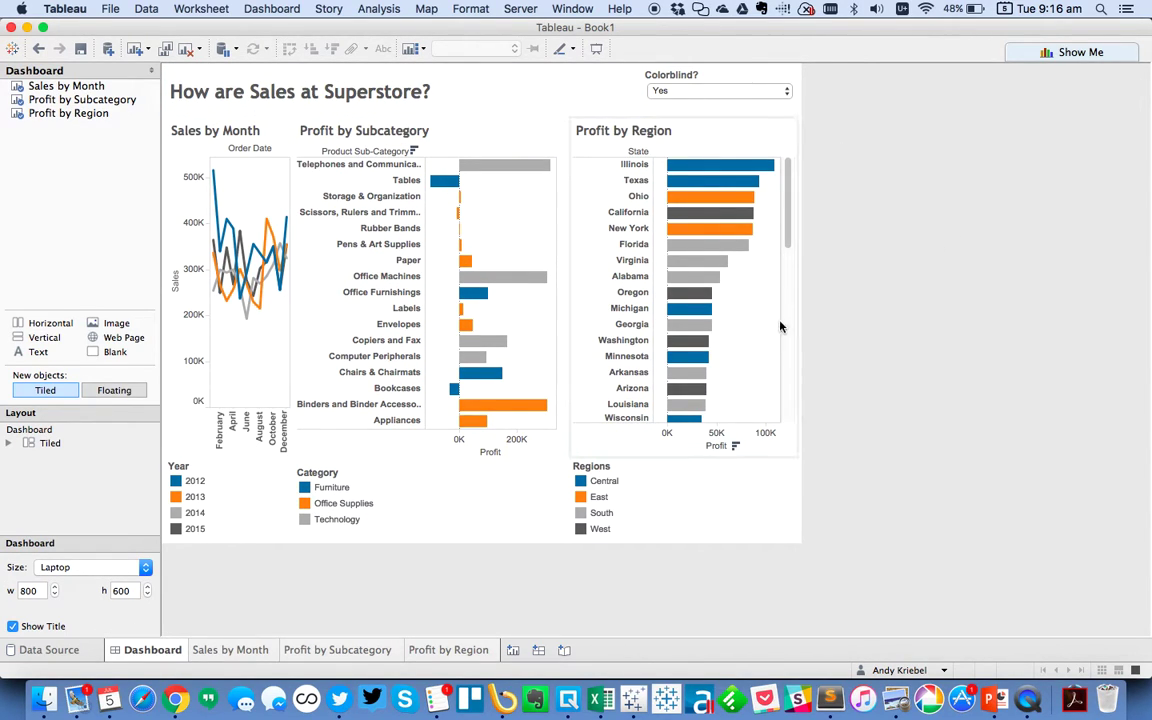
# - Lay the Regions legend under Profit by Region, narrow that chart, and widen Sales by Month
pyautogui.click(700, 298)
pyautogui.click(696, 514)
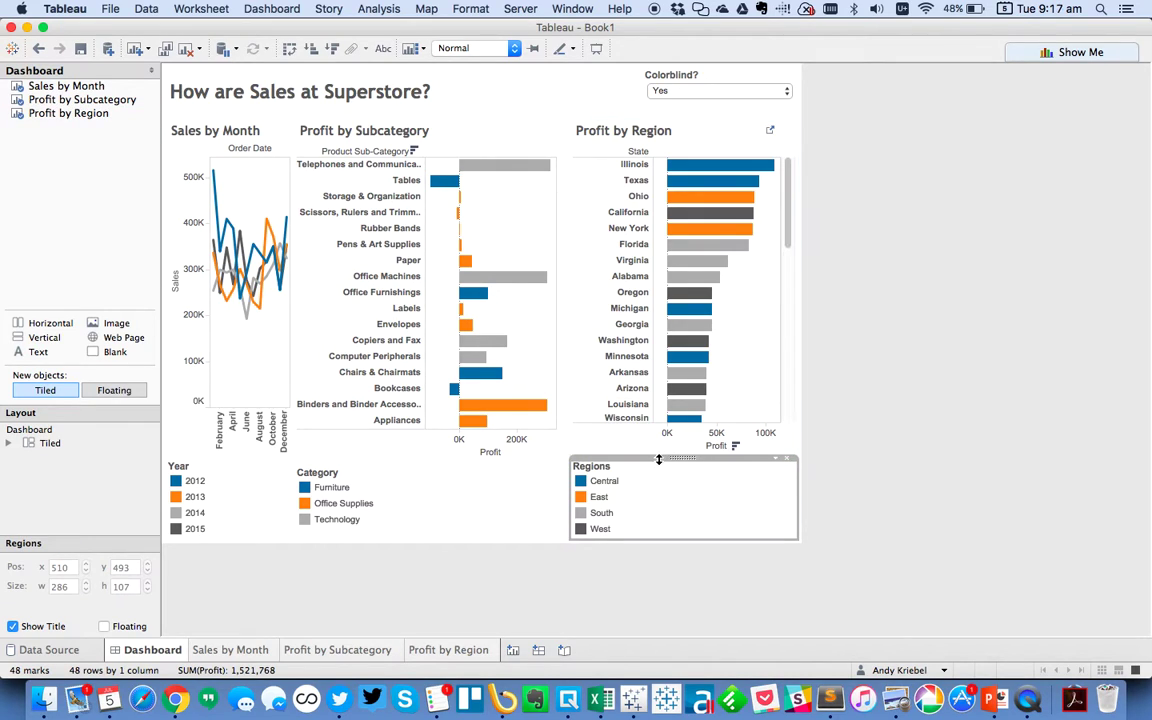
pyautogui.moveTo(659, 458); pyautogui.dragTo(658, 496)
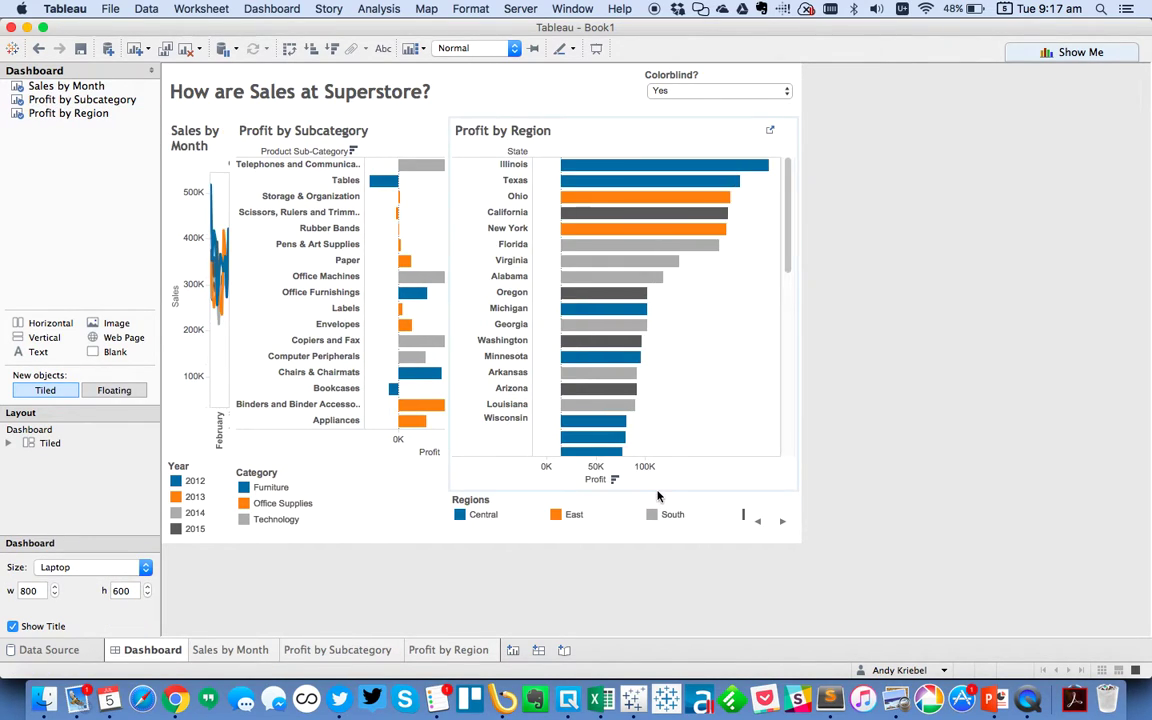
pyautogui.click(451, 490)
pyautogui.moveTo(451, 490); pyautogui.dragTo(586, 479)
pyautogui.click(303, 411)
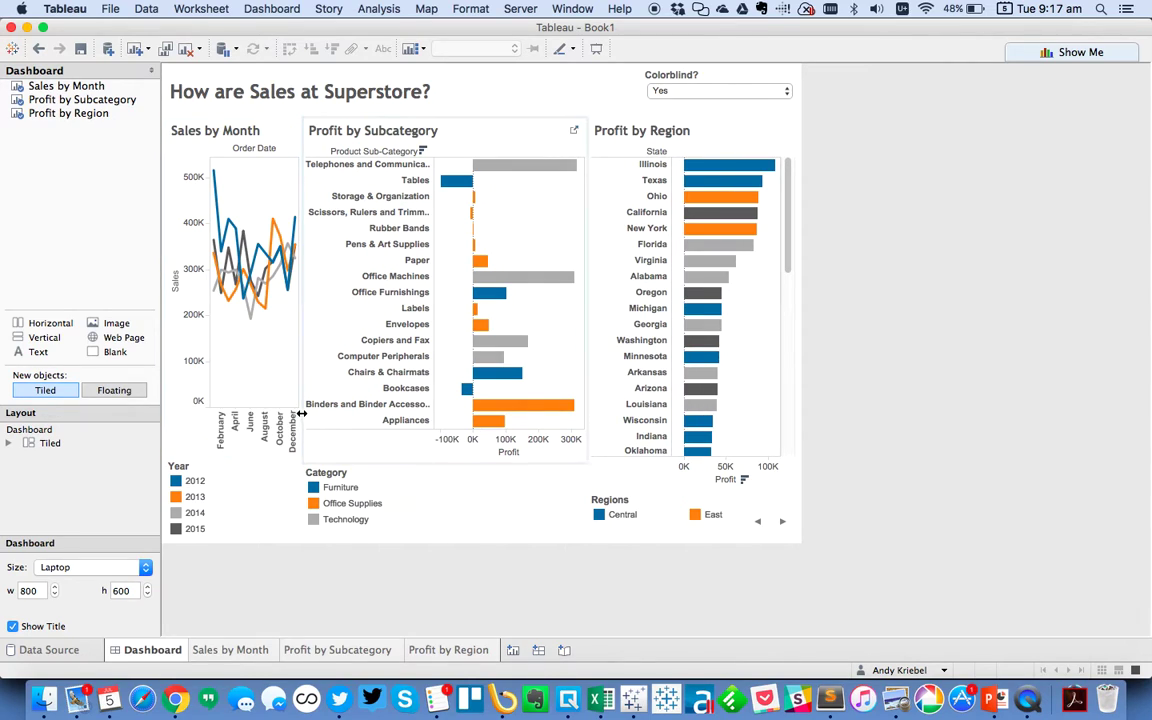
pyautogui.moveTo(311, 411); pyautogui.dragTo(368, 414)
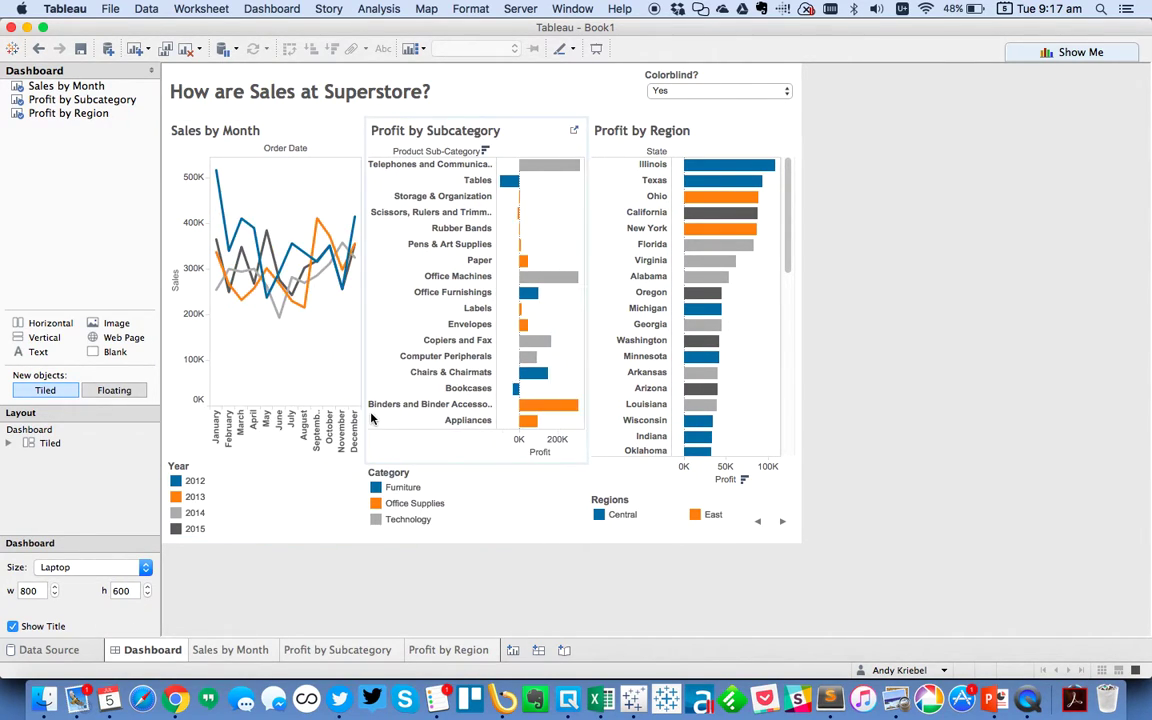
# - Resize the Year, Category and Regions legends to show their items in two columns
pyautogui.click(238, 489)
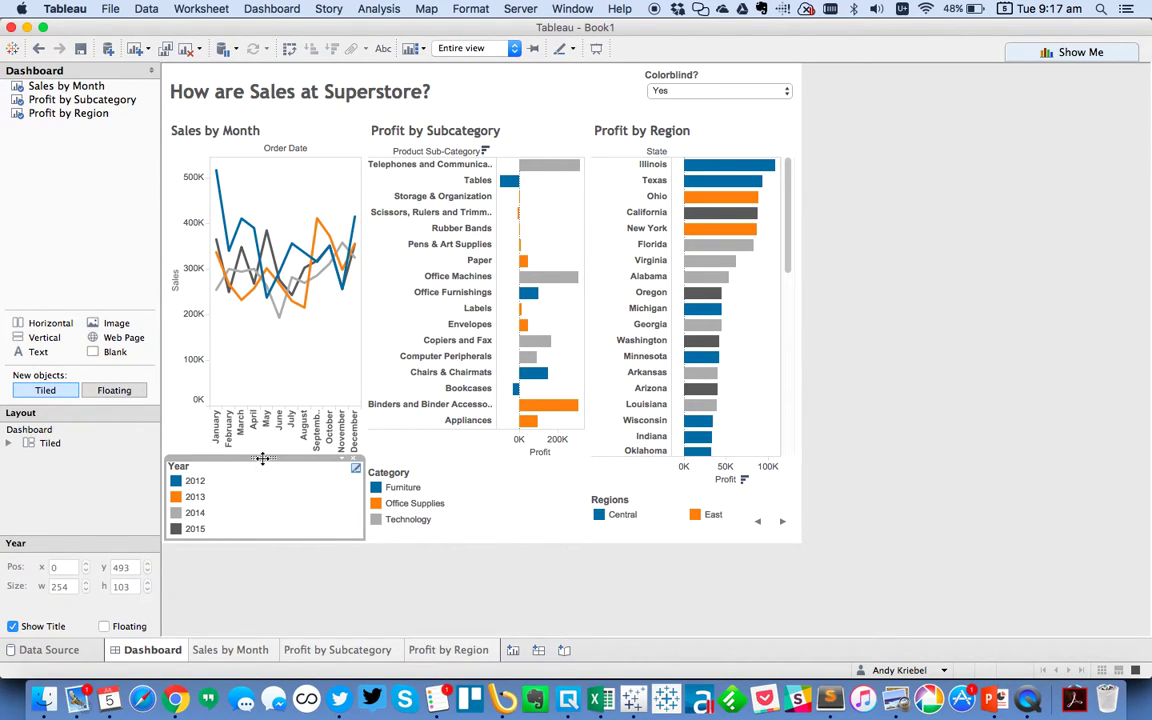
pyautogui.moveTo(262, 458); pyautogui.dragTo(230, 484)
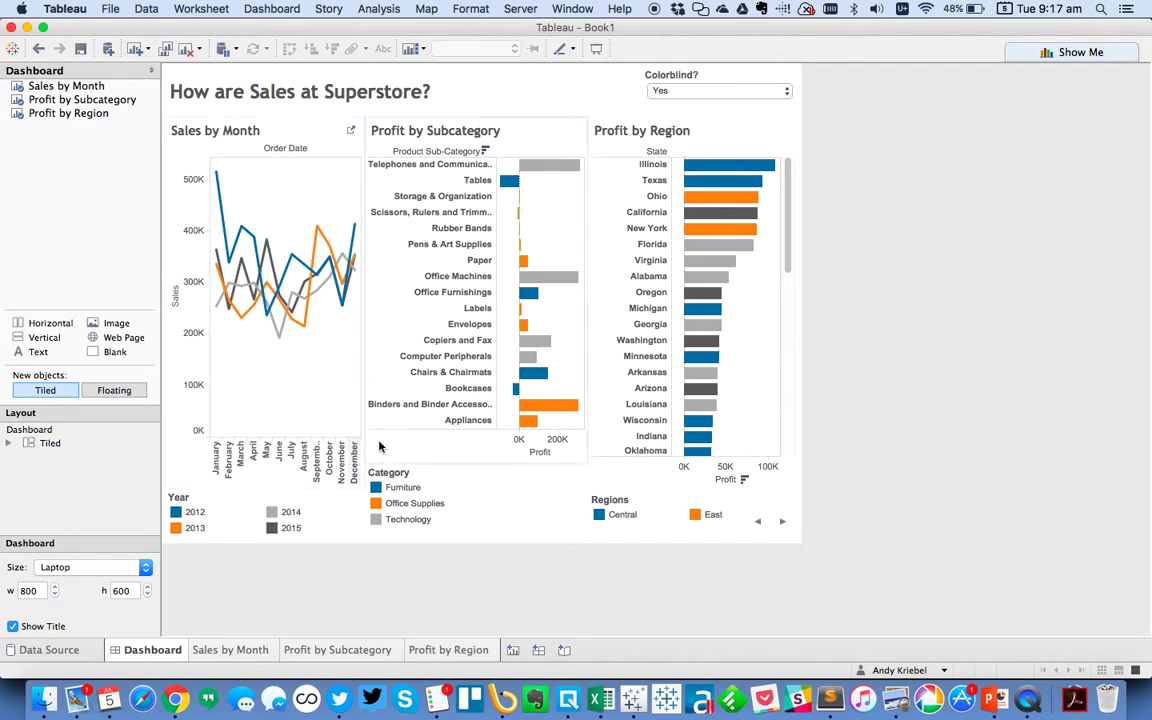
pyautogui.moveTo(392, 472); pyautogui.dragTo(386, 486)
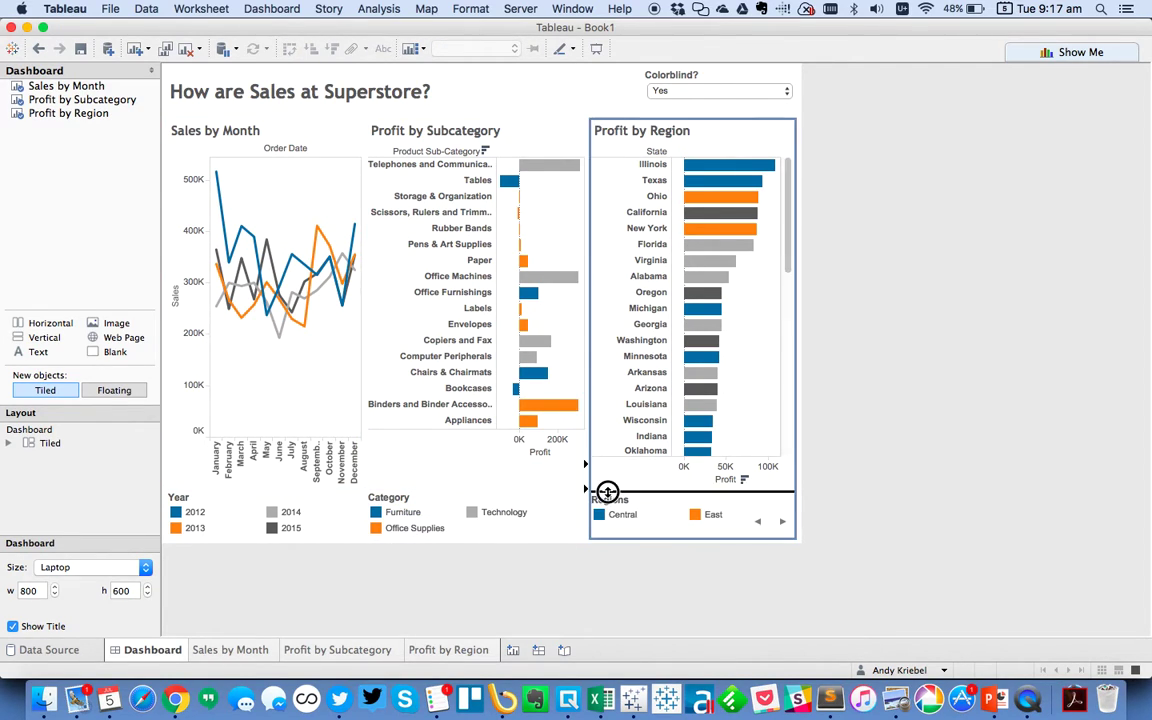
pyautogui.moveTo(607, 486); pyautogui.dragTo(604, 484)
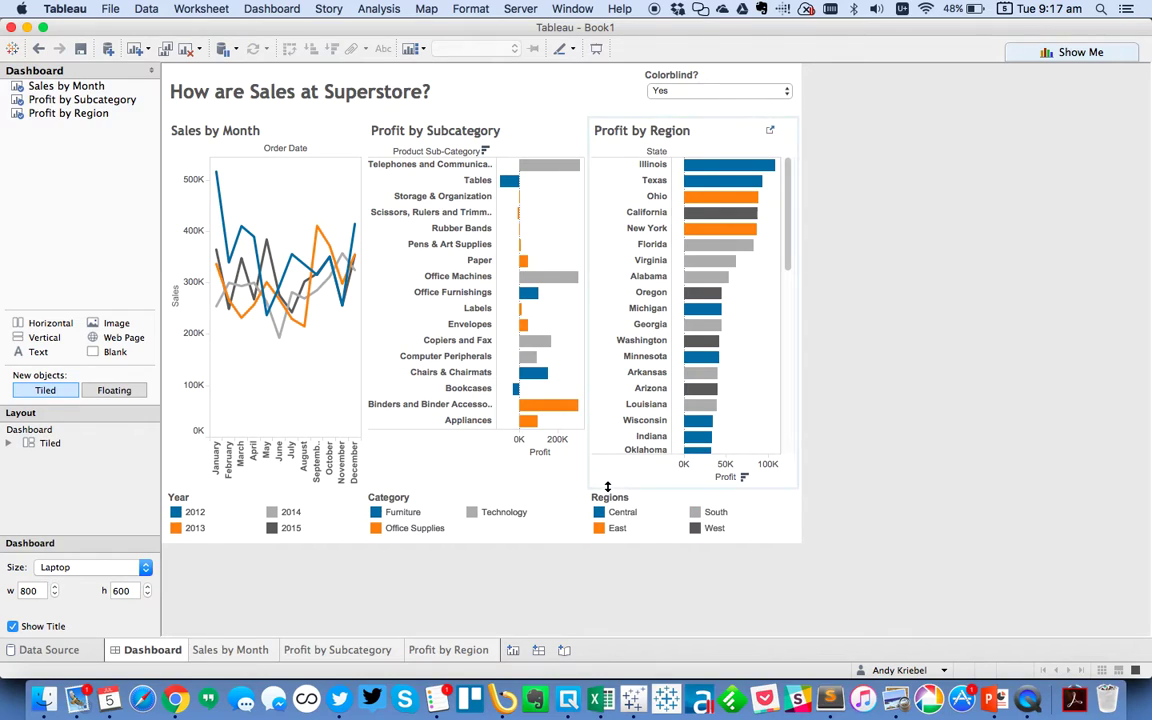
pyautogui.click(743, 390)
pyautogui.click(697, 92)
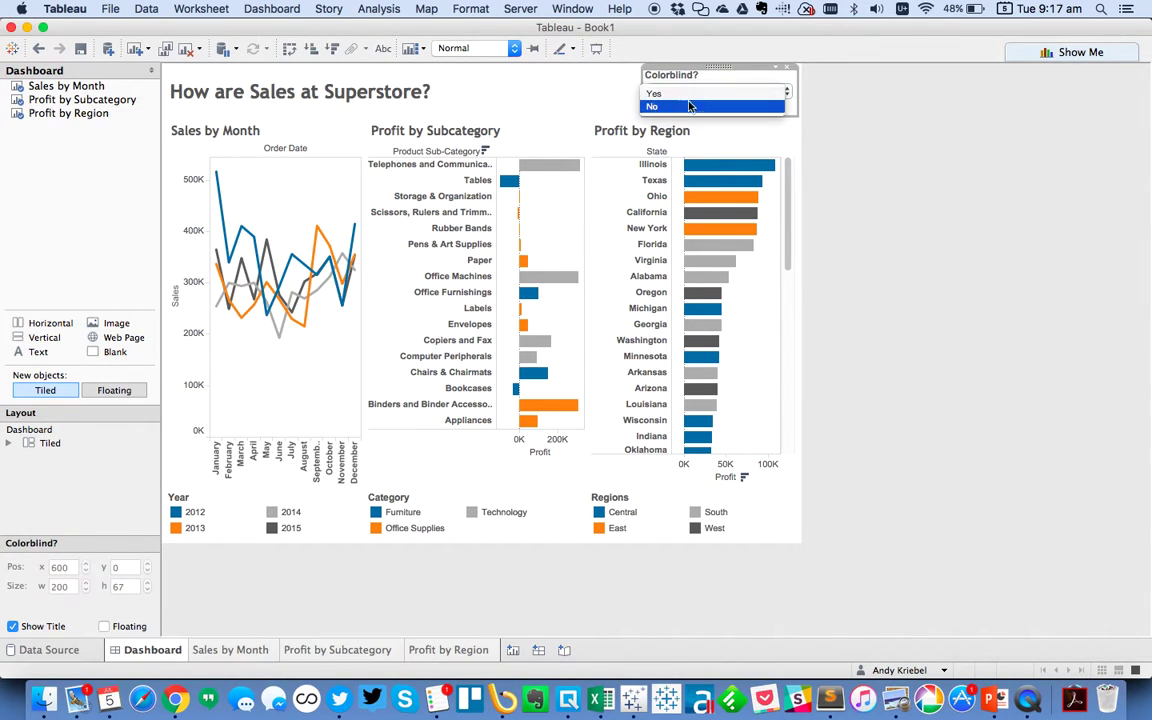
pyautogui.click(690, 91)
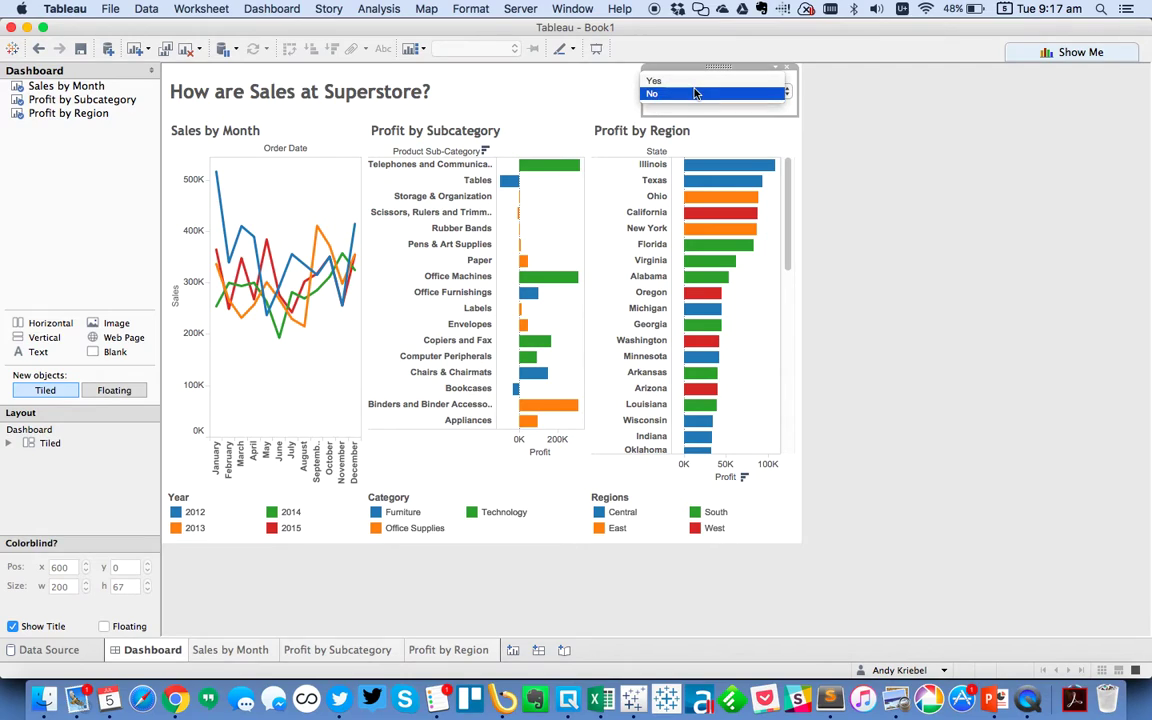
pyautogui.click(693, 80)
pyautogui.click(694, 91)
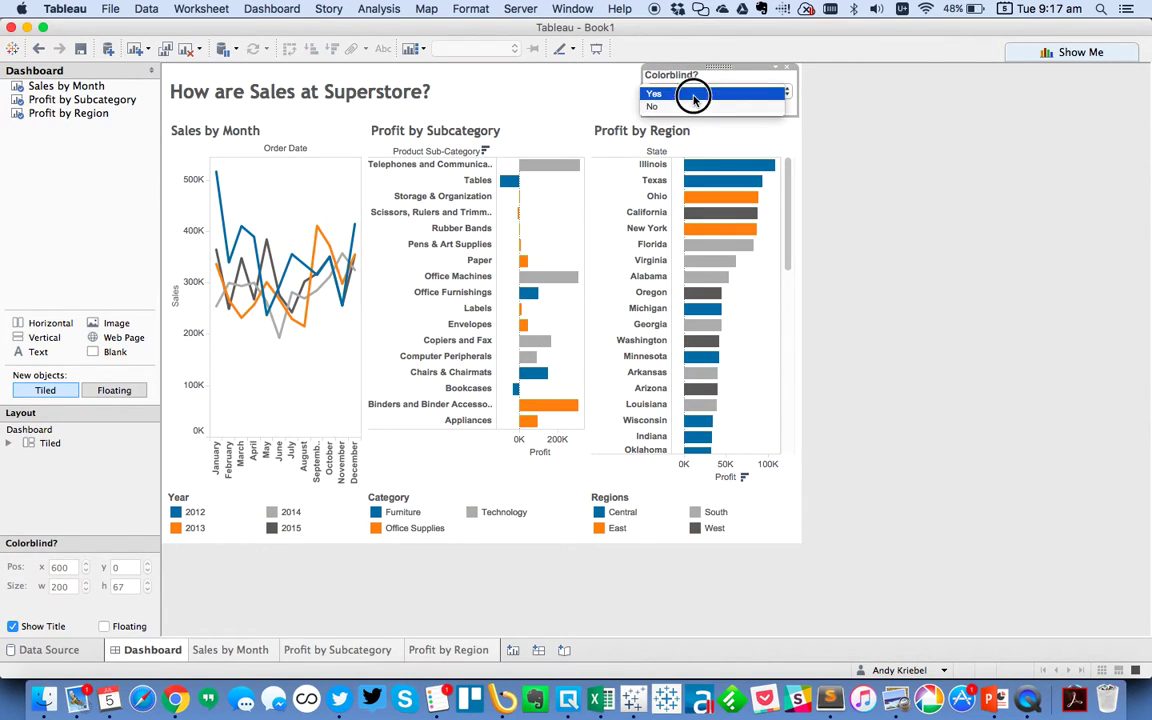
pyautogui.click(693, 99)
pyautogui.click(694, 91)
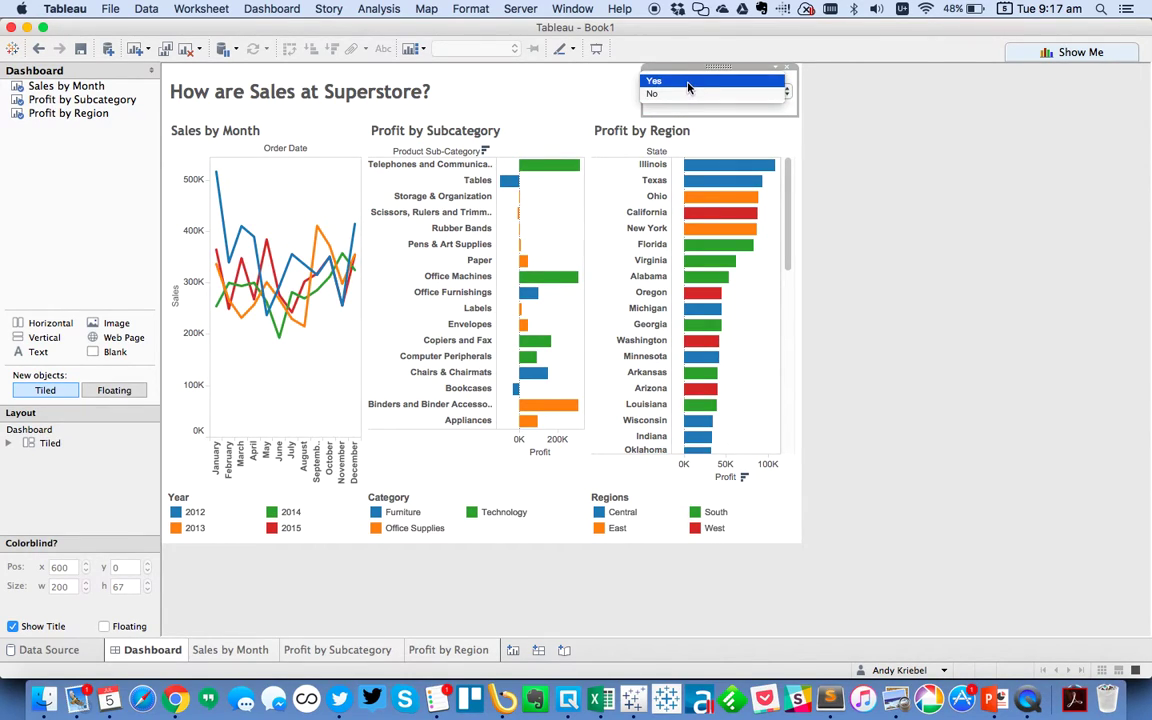
pyautogui.click(693, 80)
pyautogui.click(921, 228)
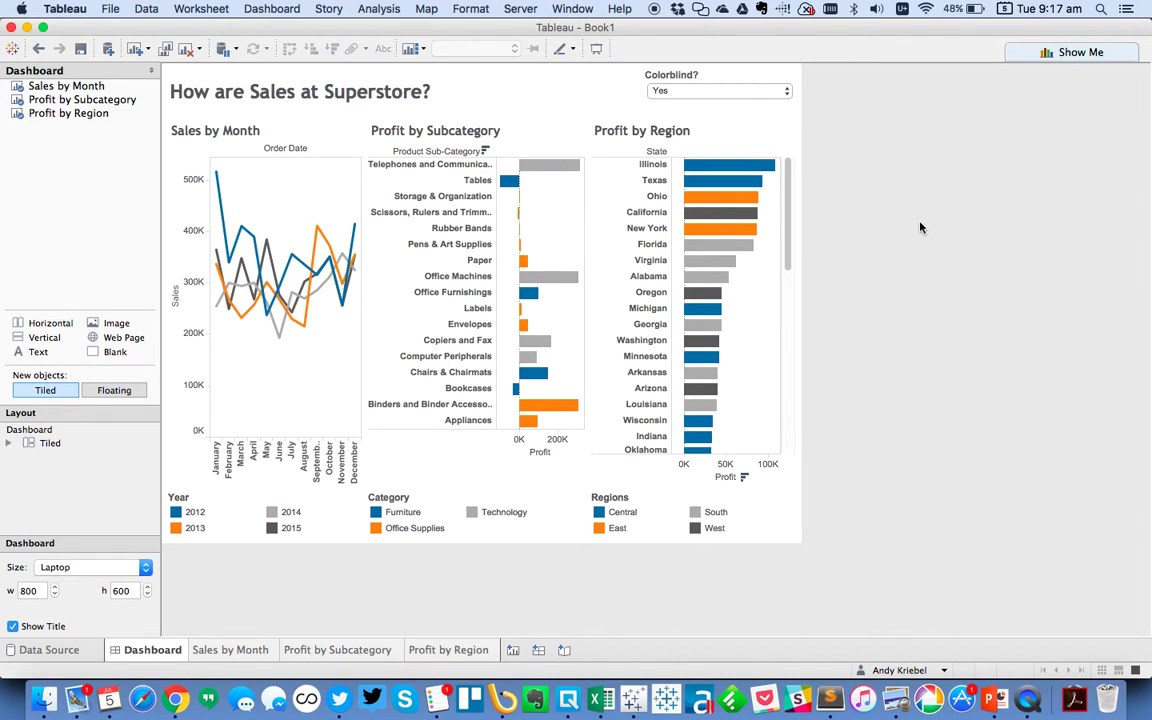